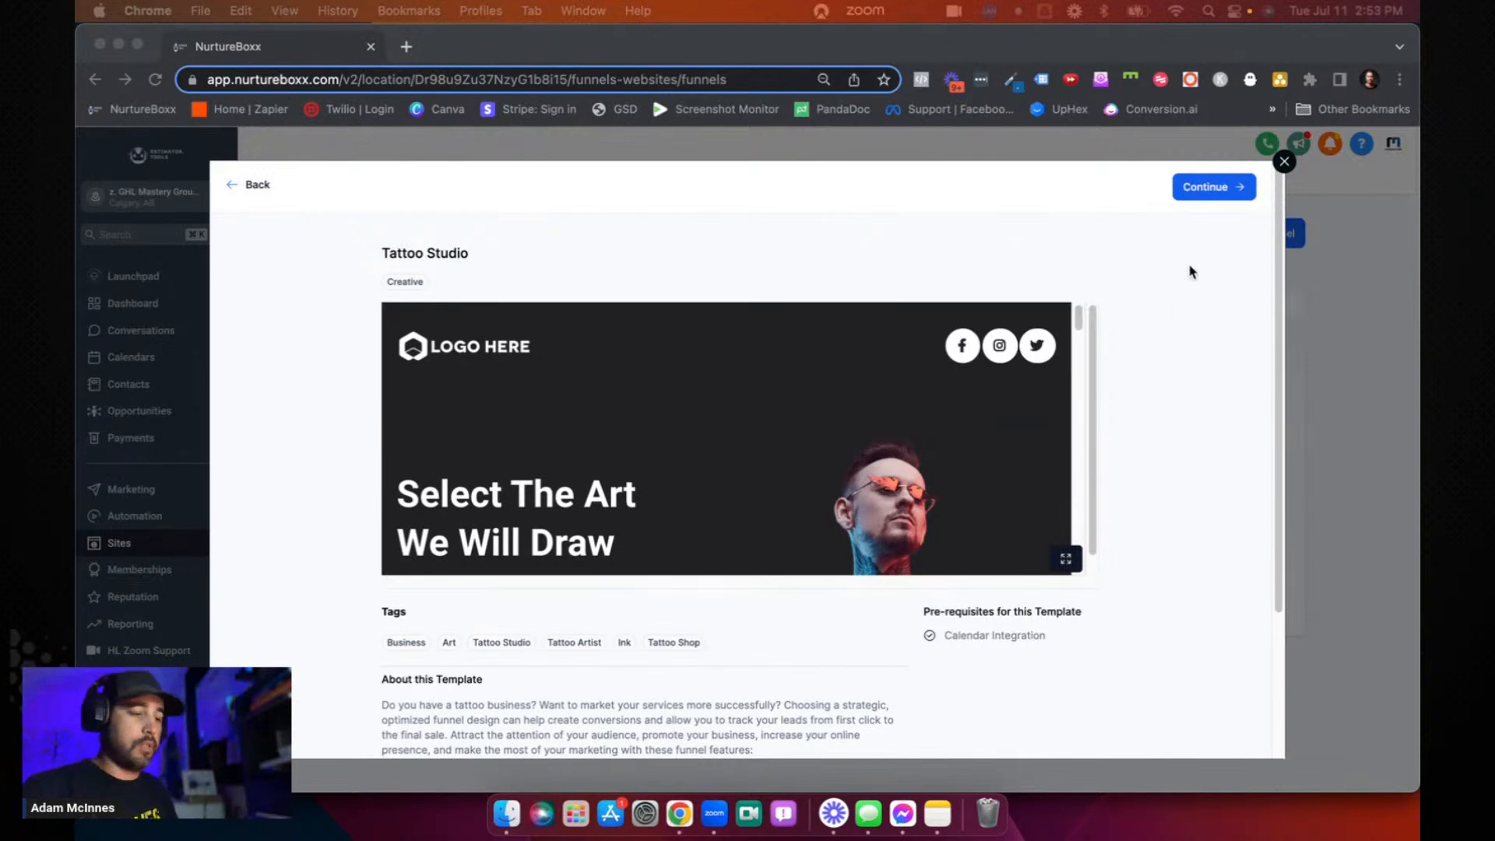
- Get the Tattoo Studio funnel template after agreeing to its usage terms, and reload the funnel list
{"action": "left_click", "coordinate": [1212, 186]}
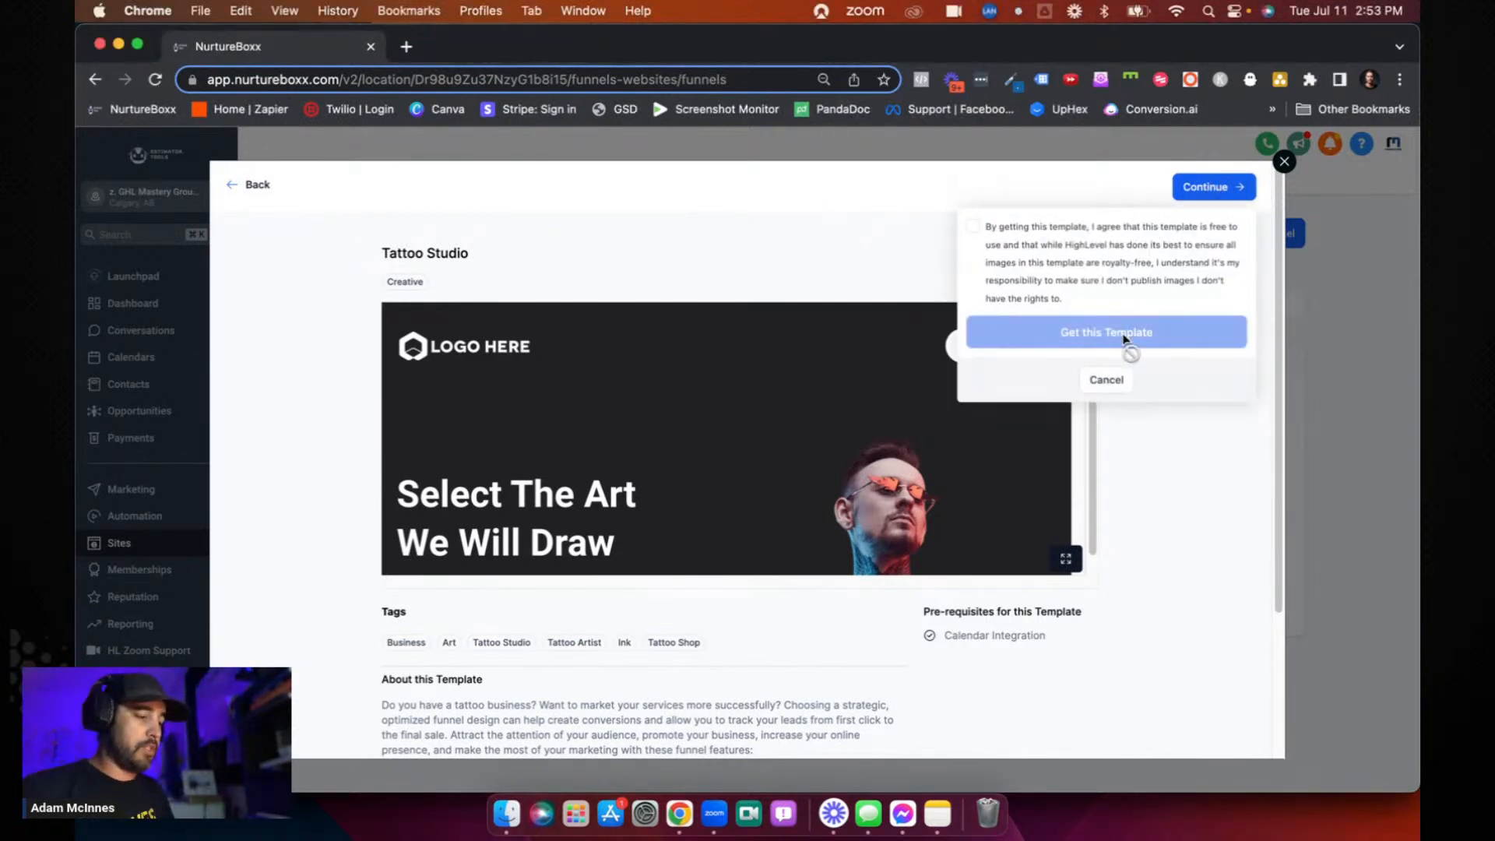
{"action": "left_click", "coordinate": [972, 226]}
{"action": "left_click", "coordinate": [1106, 332]}
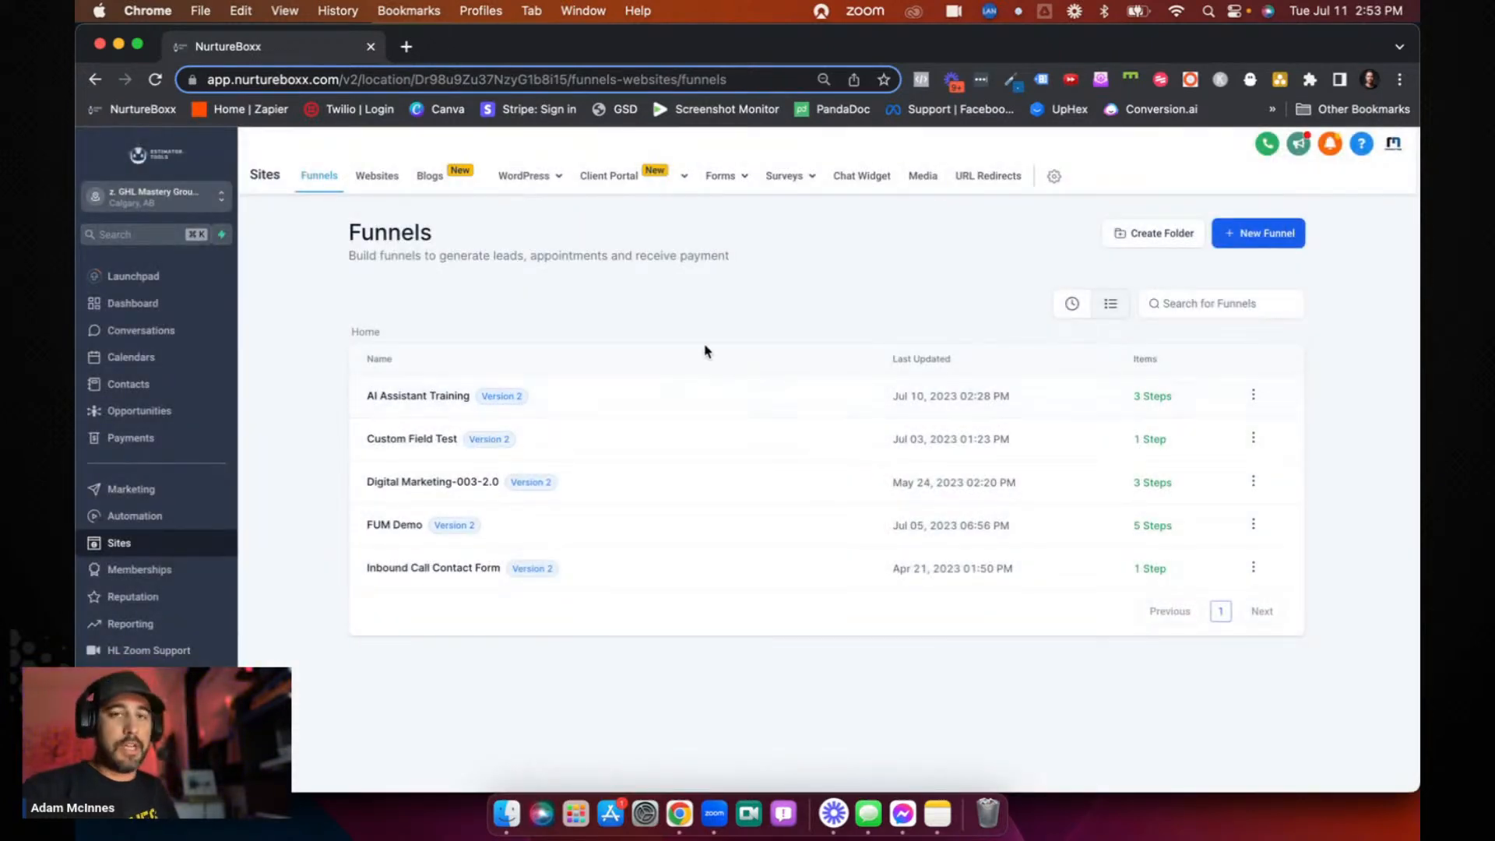
{"action": "left_click", "coordinate": [155, 79]}
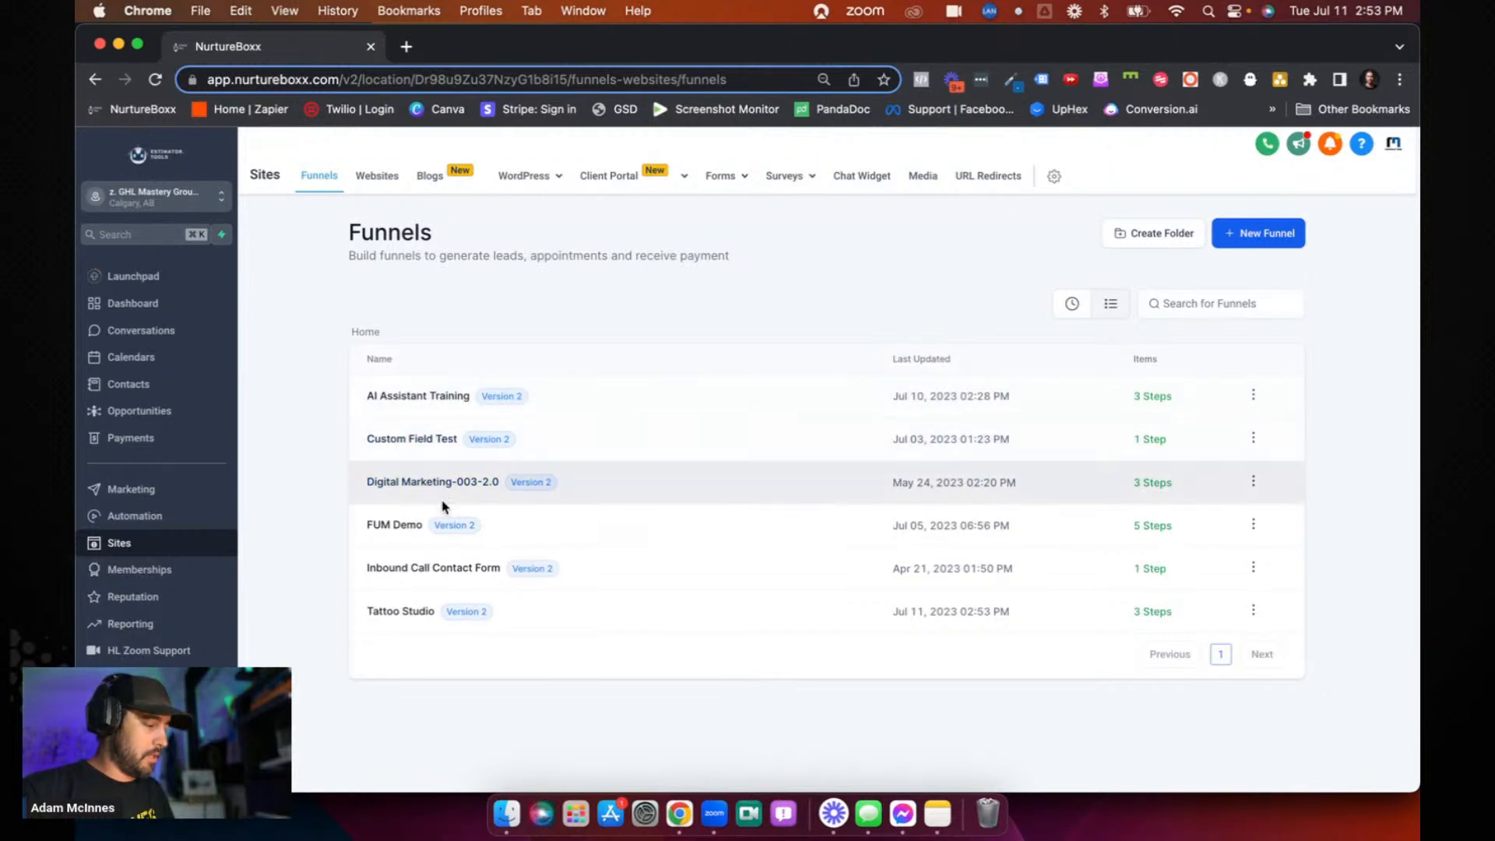
- Open the Tattoo Studio funnel, bring up its Home page for editing, and return to the funnel steps
{"action": "left_click", "coordinate": [399, 611]}
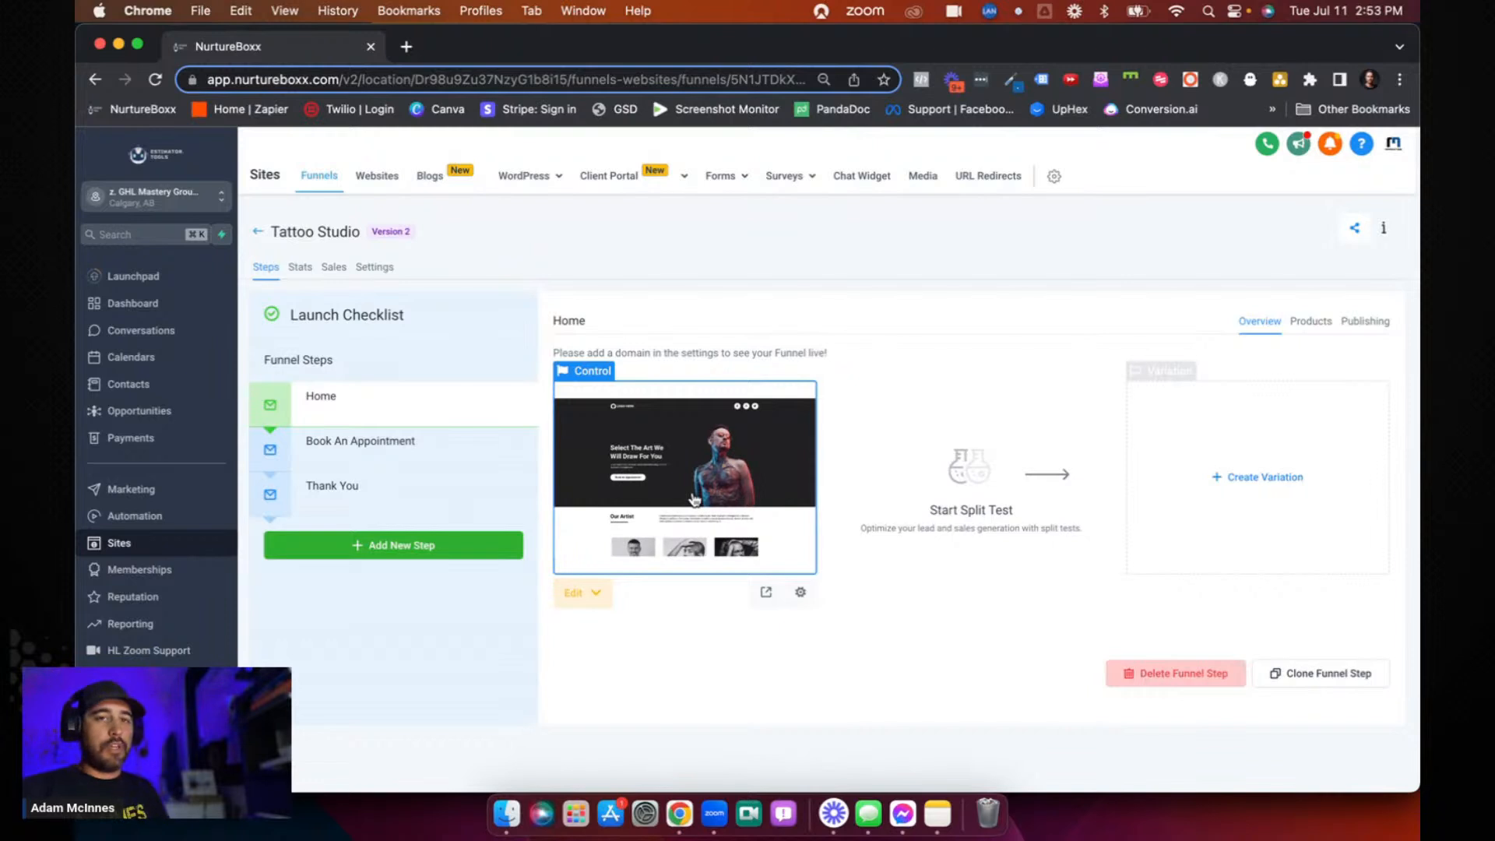
{"action": "left_click", "coordinate": [695, 499]}
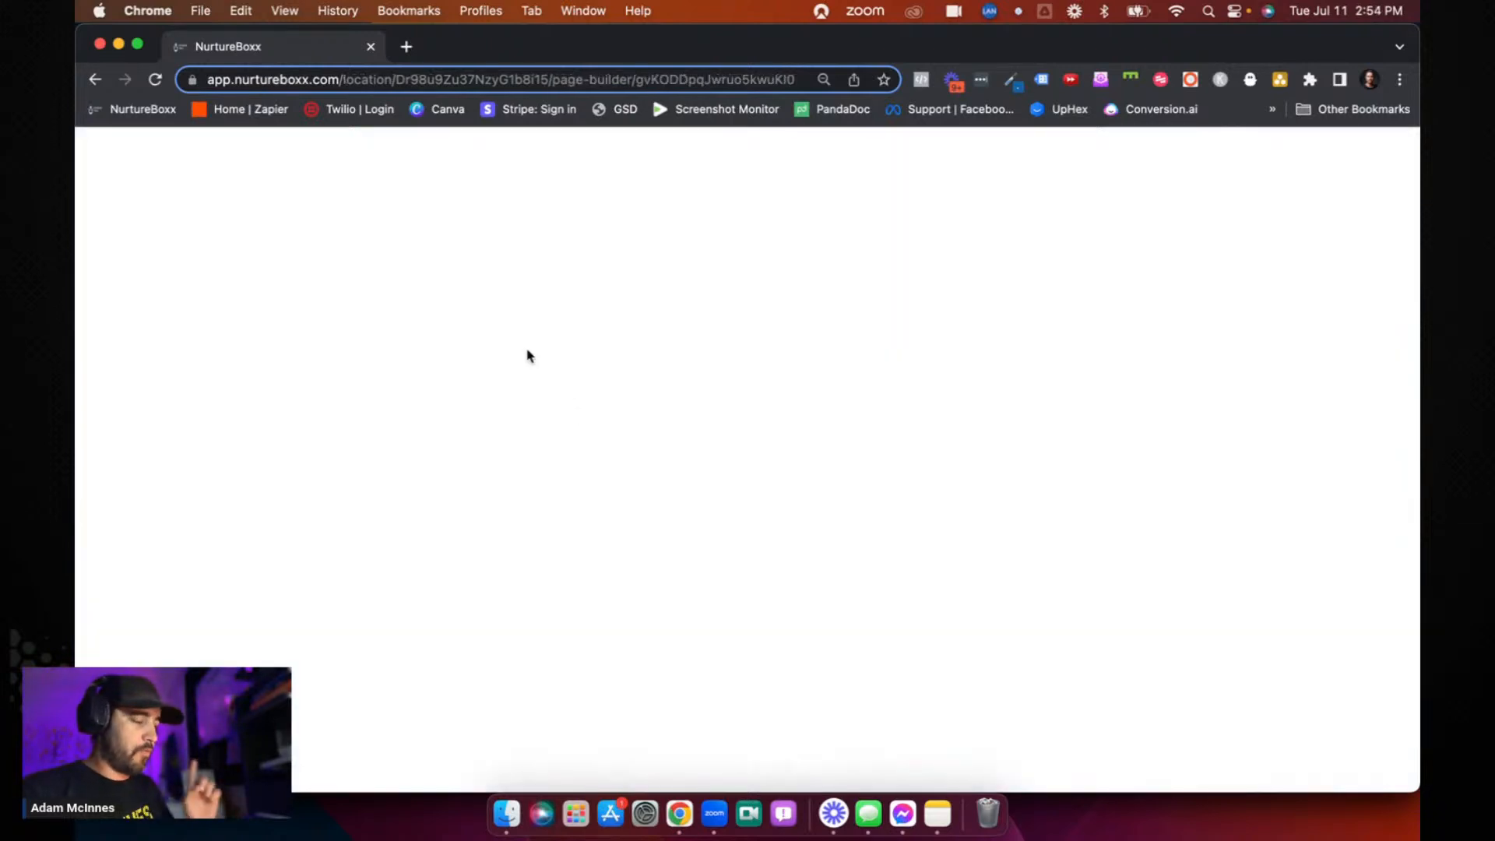
{"action": "left_click", "coordinate": [96, 79]}
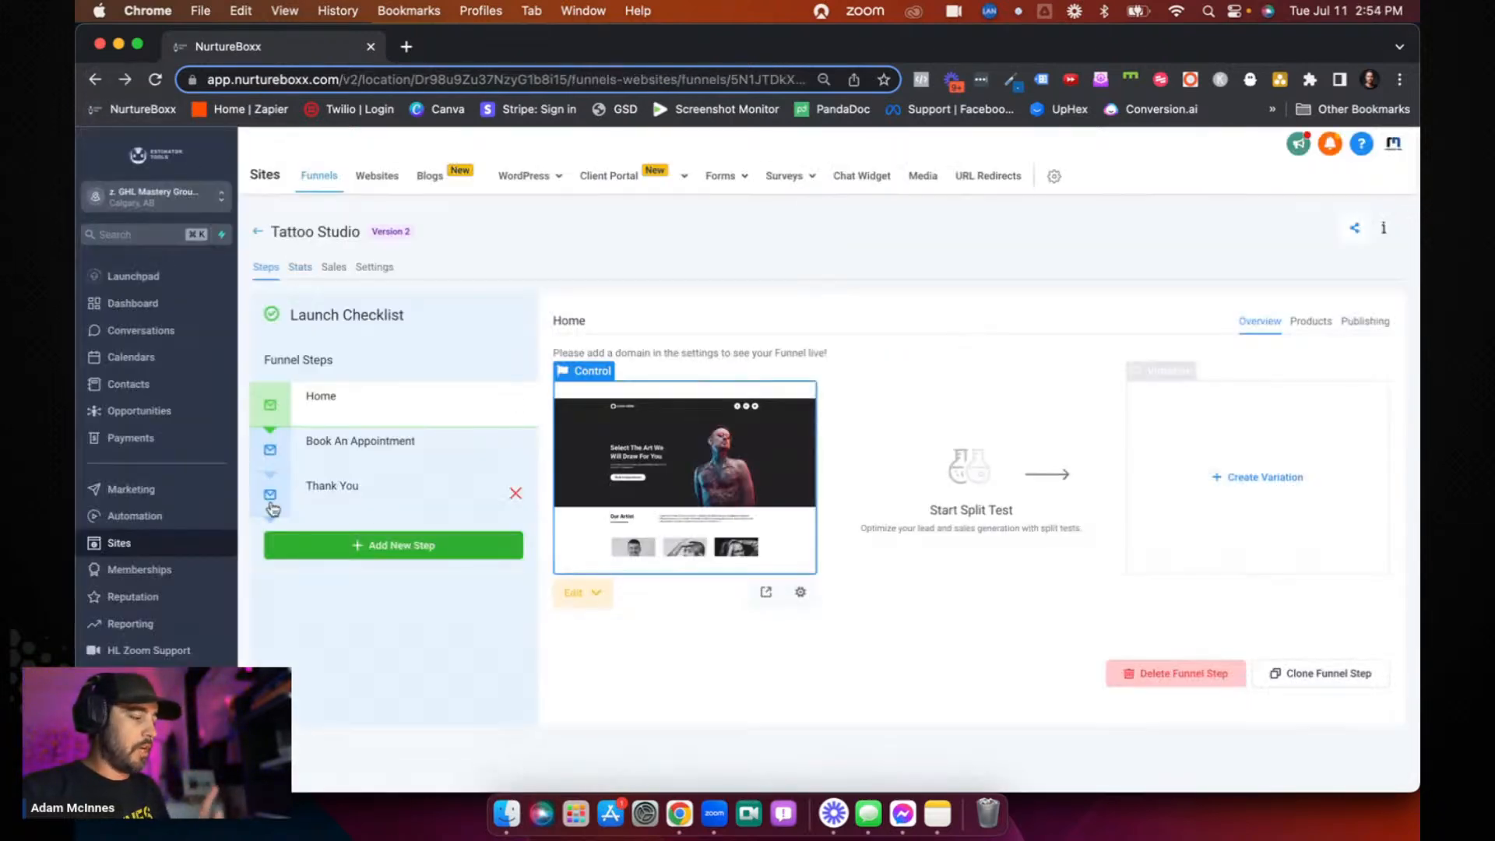
- Check in the account's Labs settings whether the Brand New Funnel/Website Builder feature is enabled
{"action": "left_click", "coordinate": [117, 766]}
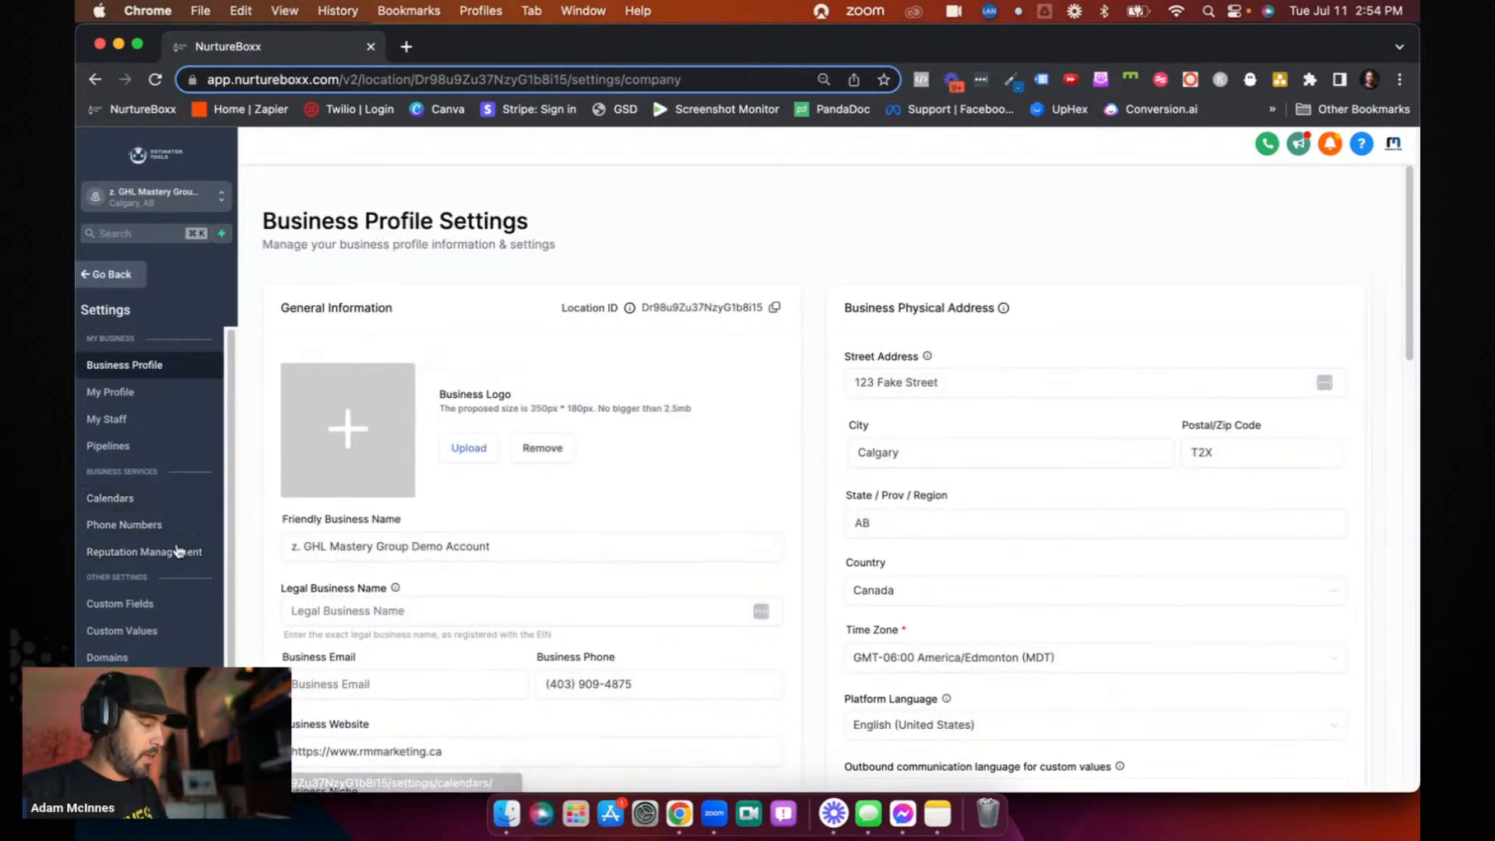
{"action": "scroll", "coordinate": [178, 596], "scroll_direction": "down", "scroll_amount": 2}
{"action": "left_click", "coordinate": [172, 718]}
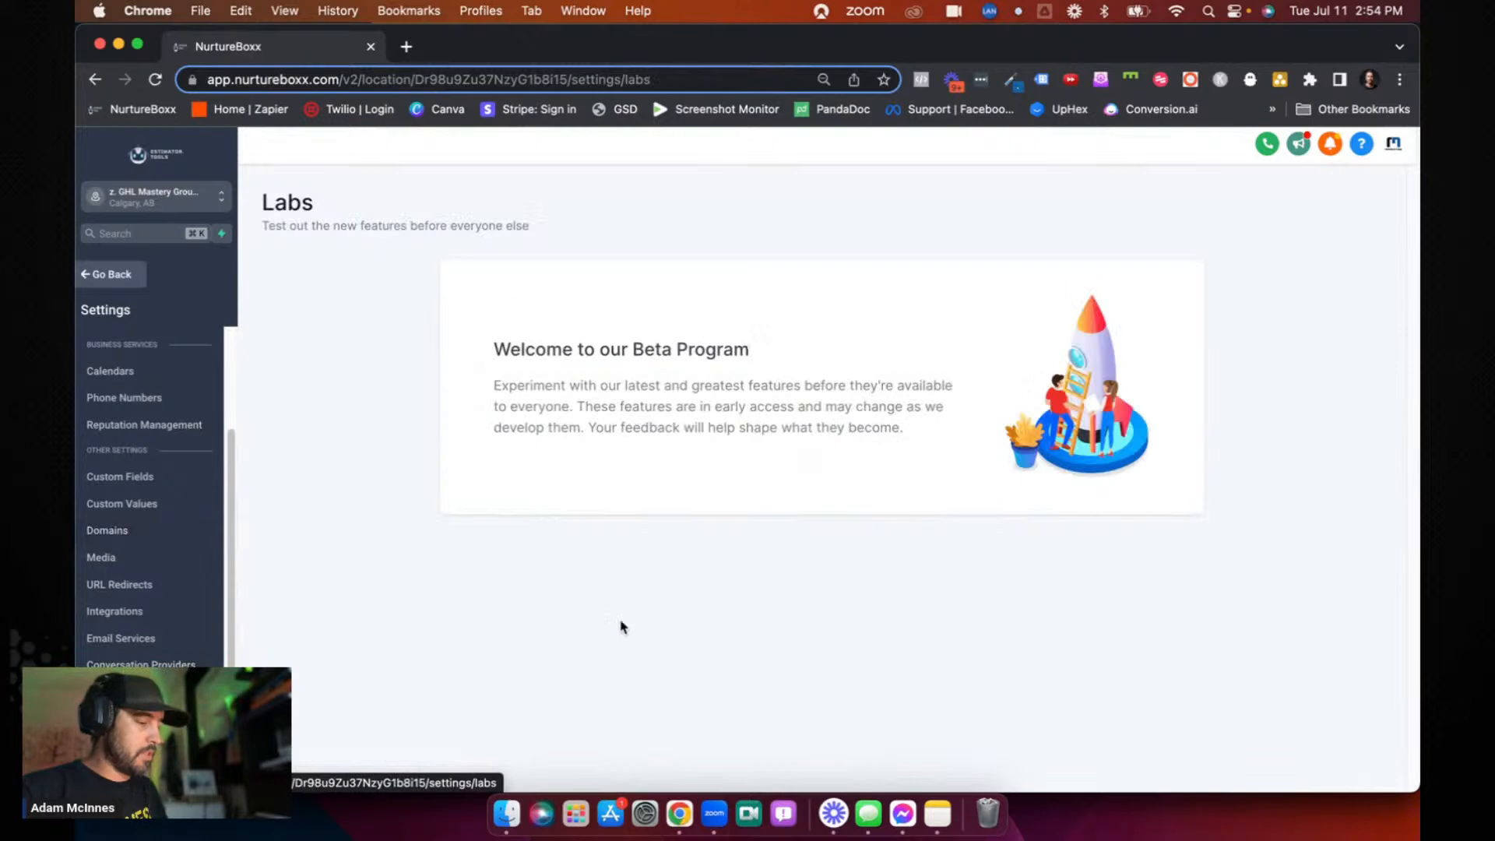
{"action": "scroll", "coordinate": [846, 545], "scroll_direction": "down", "scroll_amount": 15}
{"action": "scroll", "coordinate": [847, 549], "scroll_direction": "down", "scroll_amount": 10}
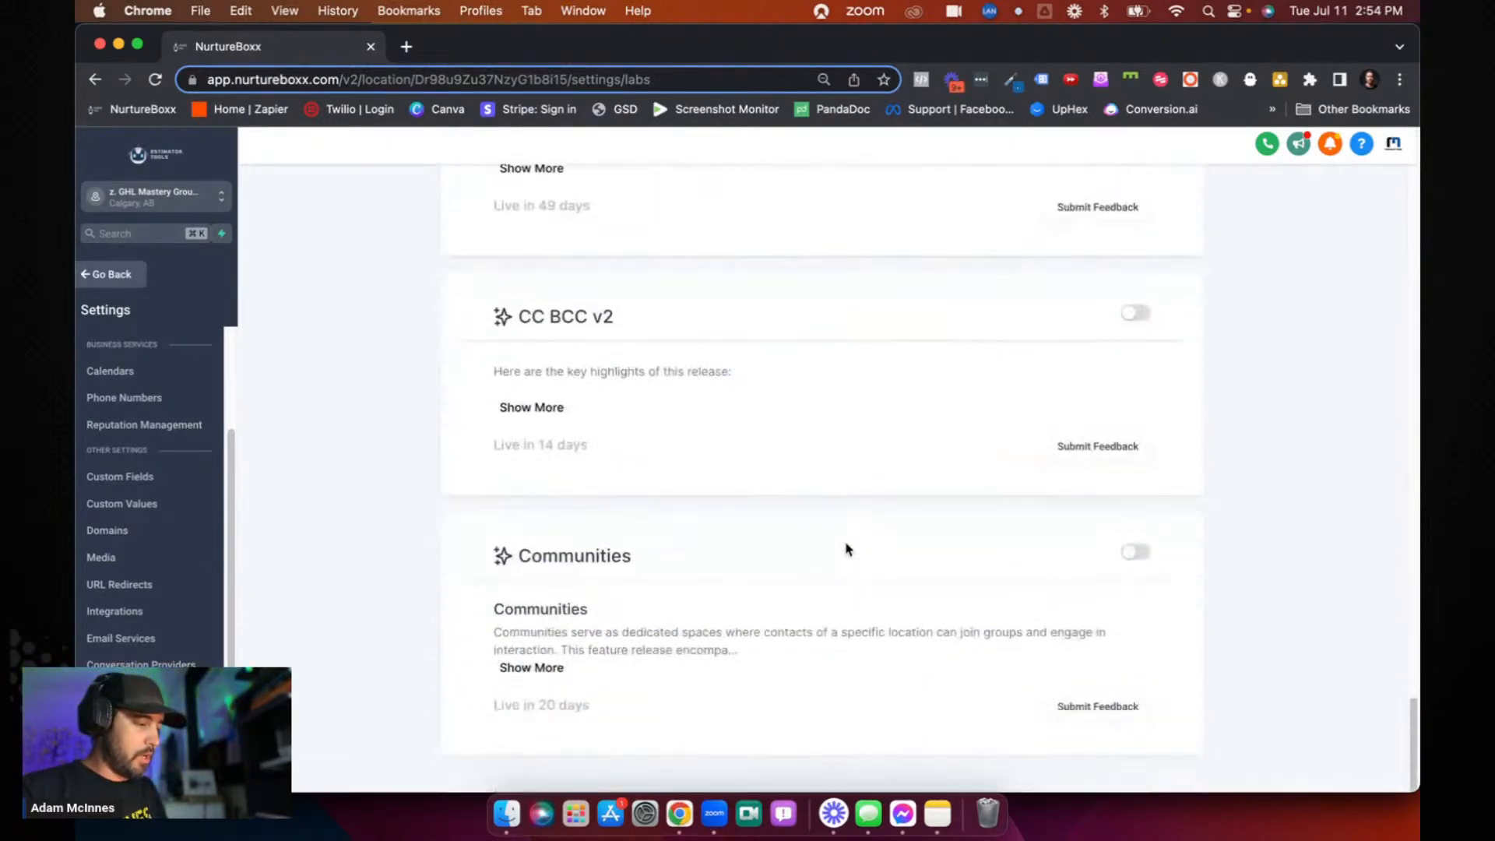
{"action": "scroll", "coordinate": [847, 549], "scroll_direction": "up", "scroll_amount": 8}
{"action": "scroll", "coordinate": [848, 549], "scroll_direction": "down", "scroll_amount": 4}
{"action": "scroll", "coordinate": [847, 548], "scroll_direction": "up", "scroll_amount": 8}
{"action": "scroll", "coordinate": [846, 544], "scroll_direction": "up", "scroll_amount": 7}
{"action": "scroll", "coordinate": [847, 545], "scroll_direction": "up", "scroll_amount": 6}
{"action": "scroll", "coordinate": [846, 549], "scroll_direction": "up", "scroll_amount": 5}
{"action": "left_click_drag", "start_coordinate": [514, 432], "coordinate": [898, 450]}
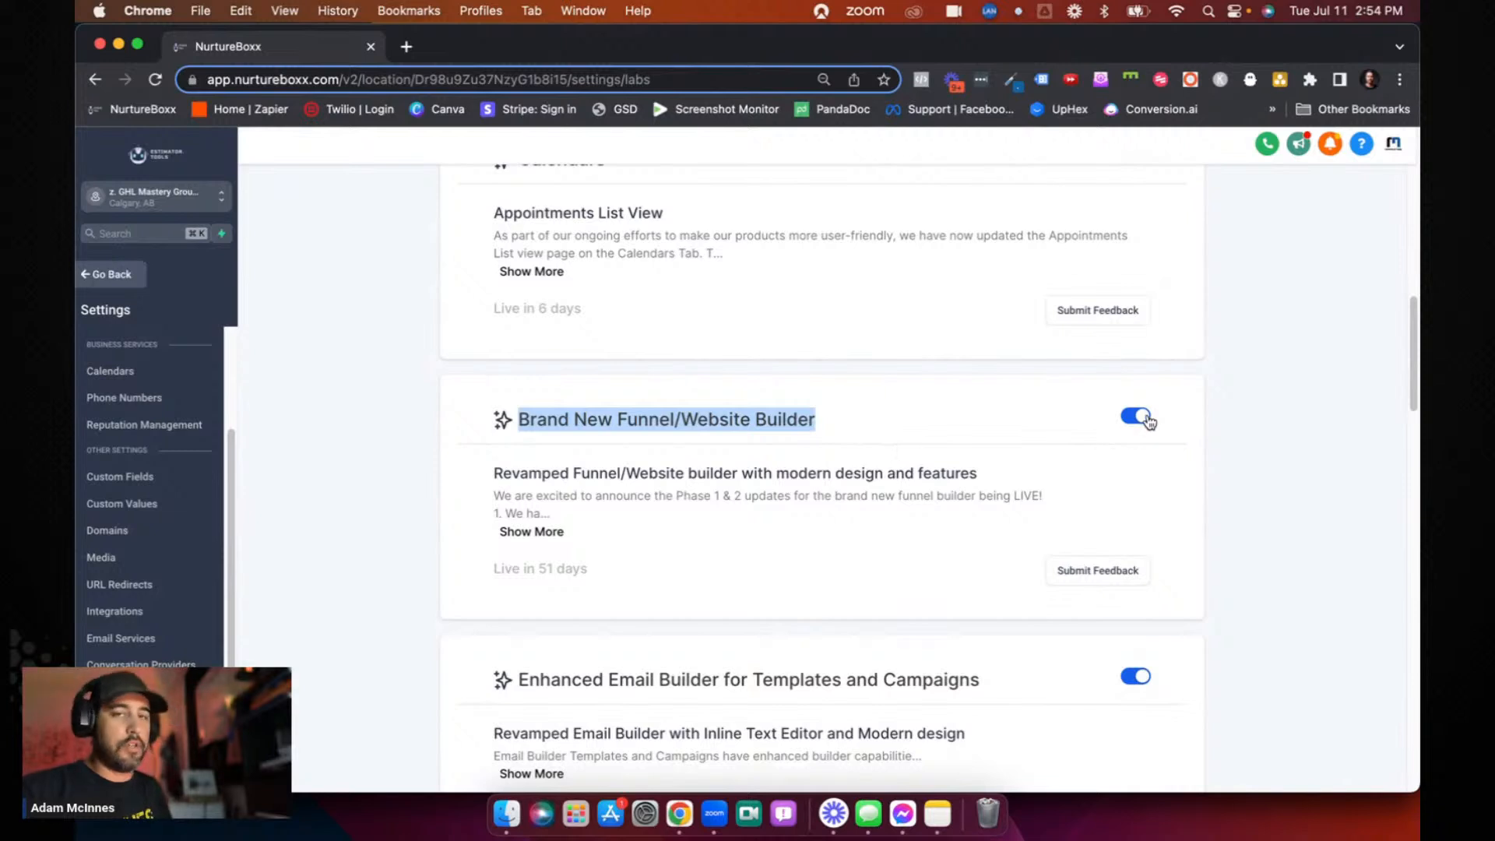
{"action": "left_click", "coordinate": [840, 418]}
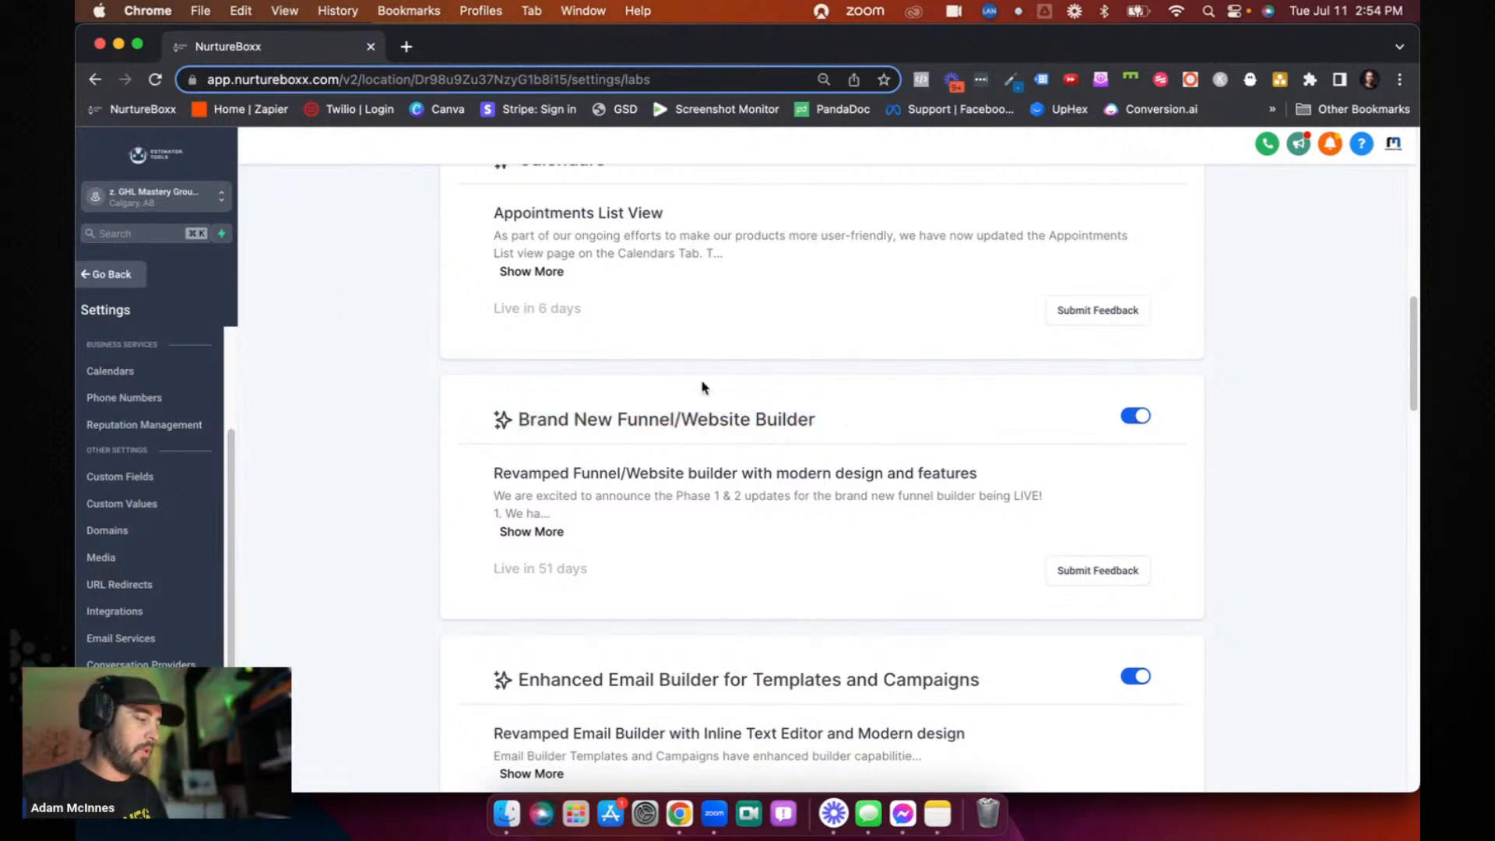
- Open the Tattoo Studio funnel's Home page in the page builder and switch to the Book An Appointment page
{"action": "left_click", "coordinate": [109, 274]}
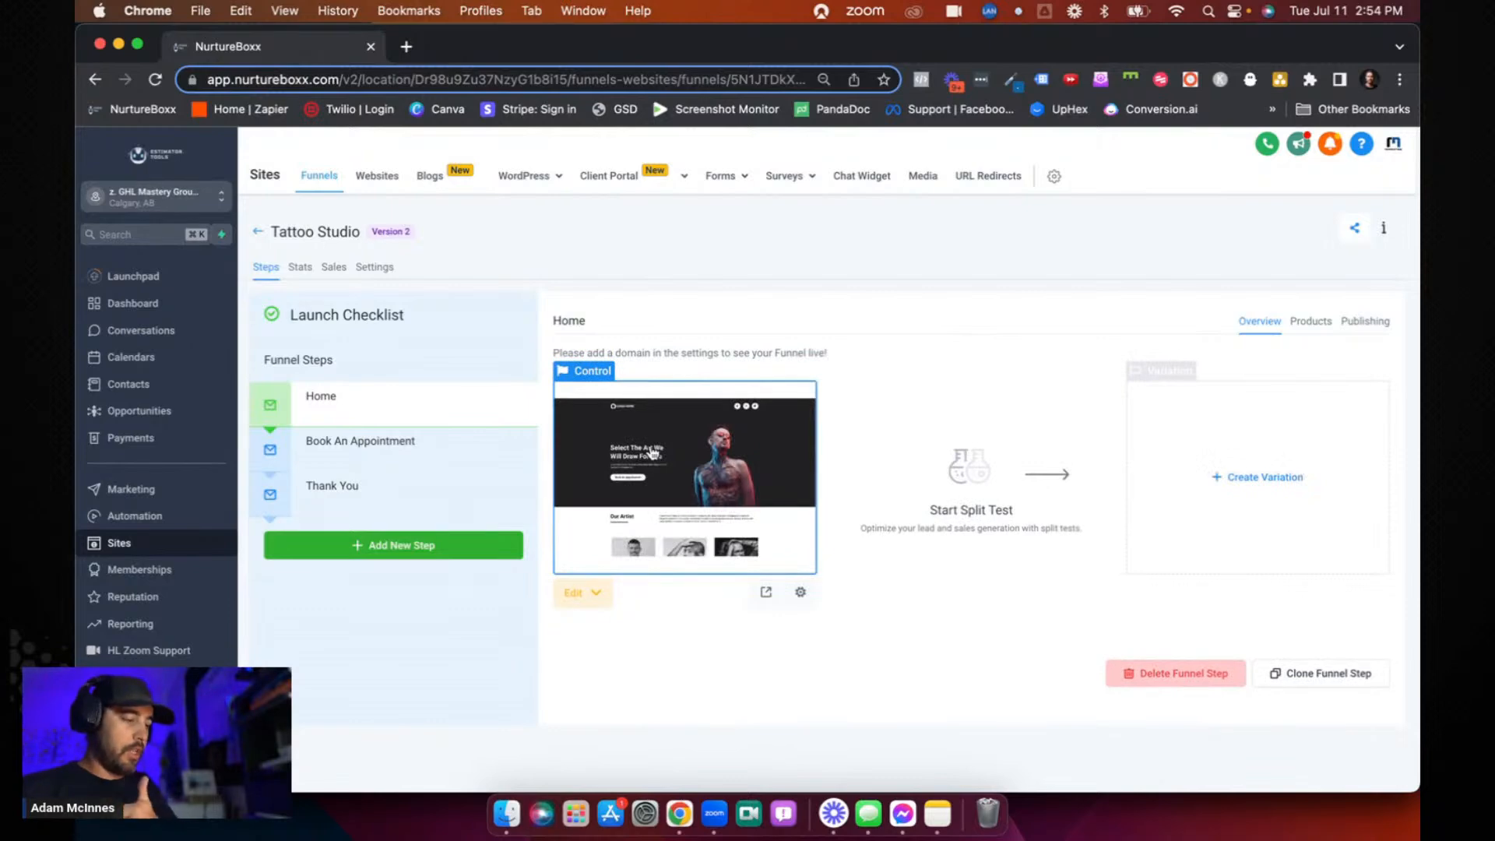
{"action": "left_click", "coordinate": [653, 453]}
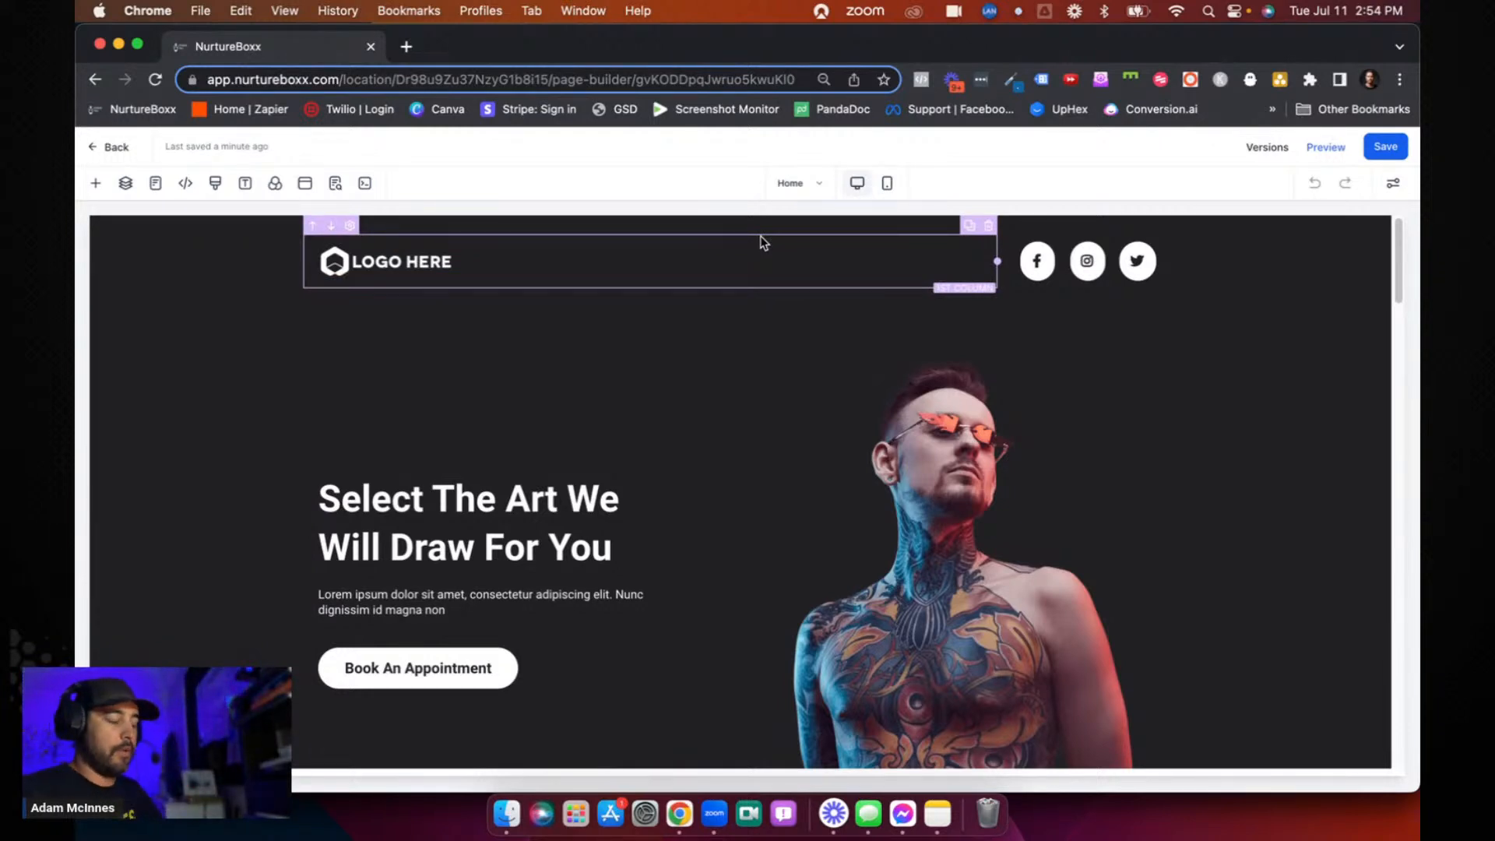
{"action": "left_click", "coordinate": [795, 183]}
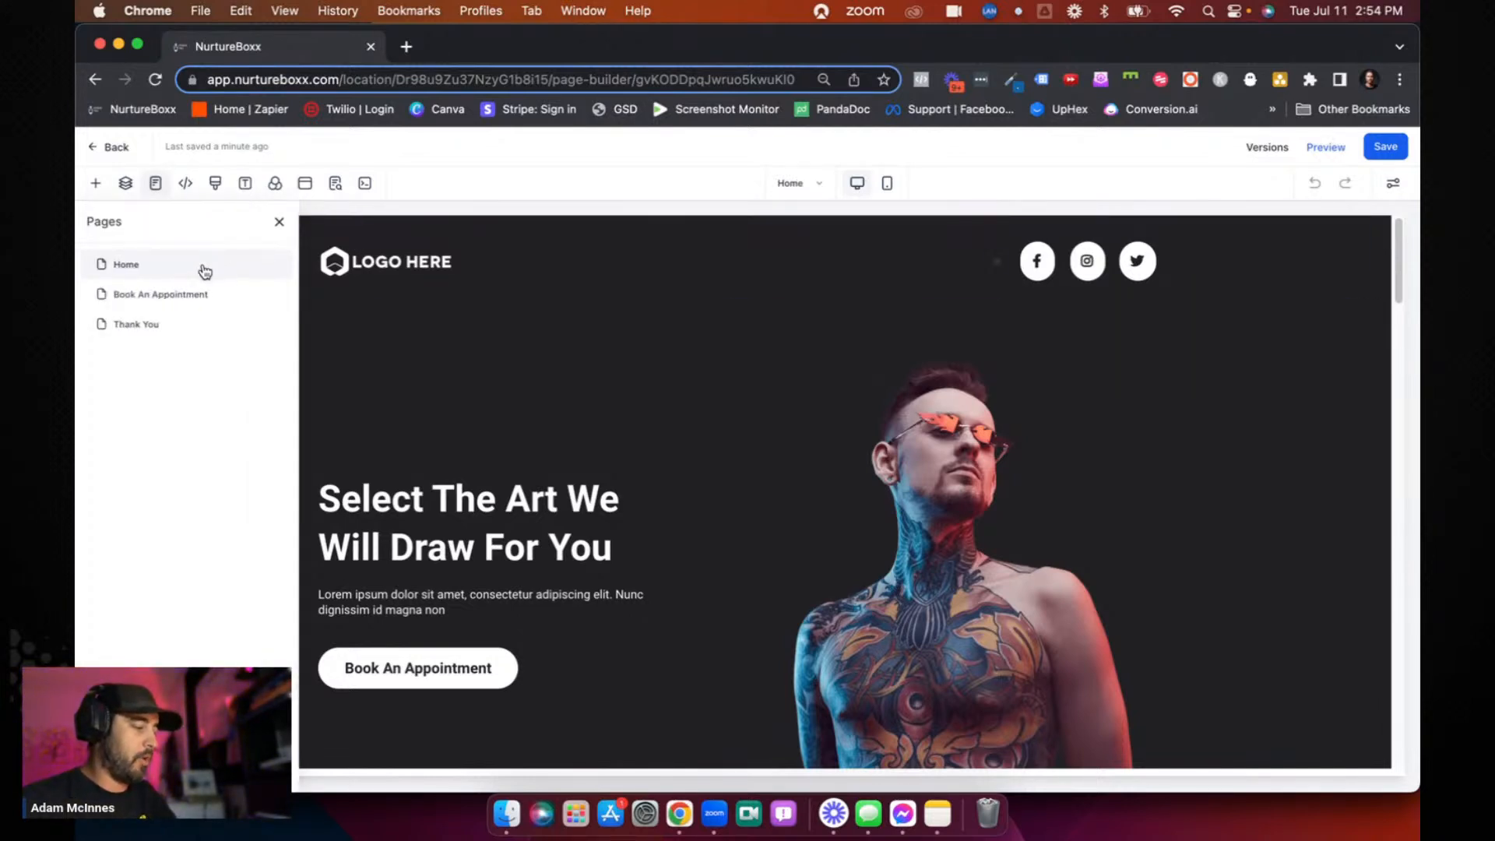
{"action": "left_click", "coordinate": [165, 295]}
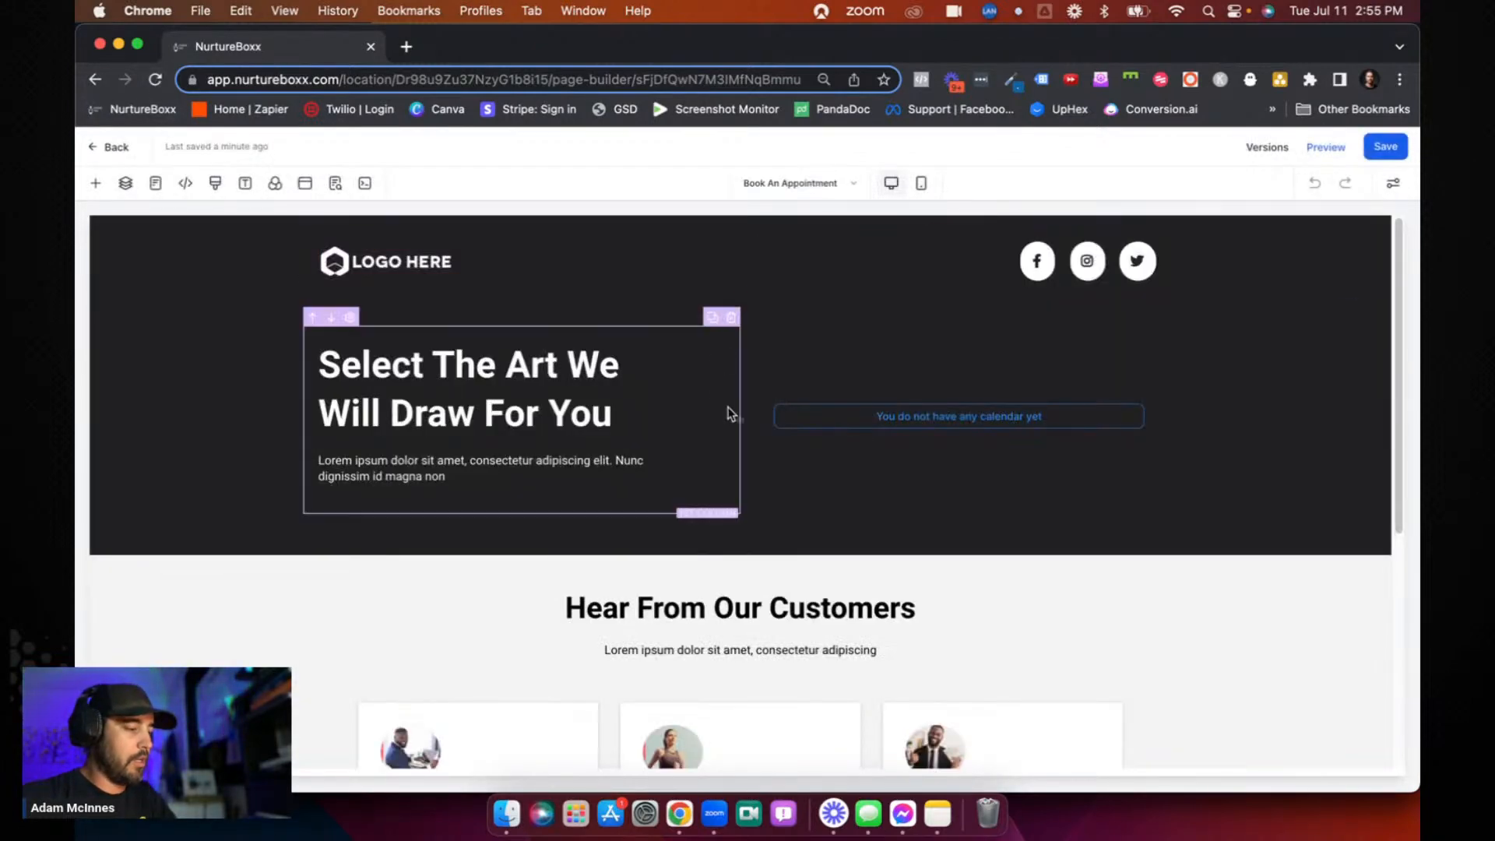
- Show the list of funnel pages and compare the Book An Appointment page's desktop and mobile views, ending in mobile view
{"action": "left_click", "coordinate": [826, 182]}
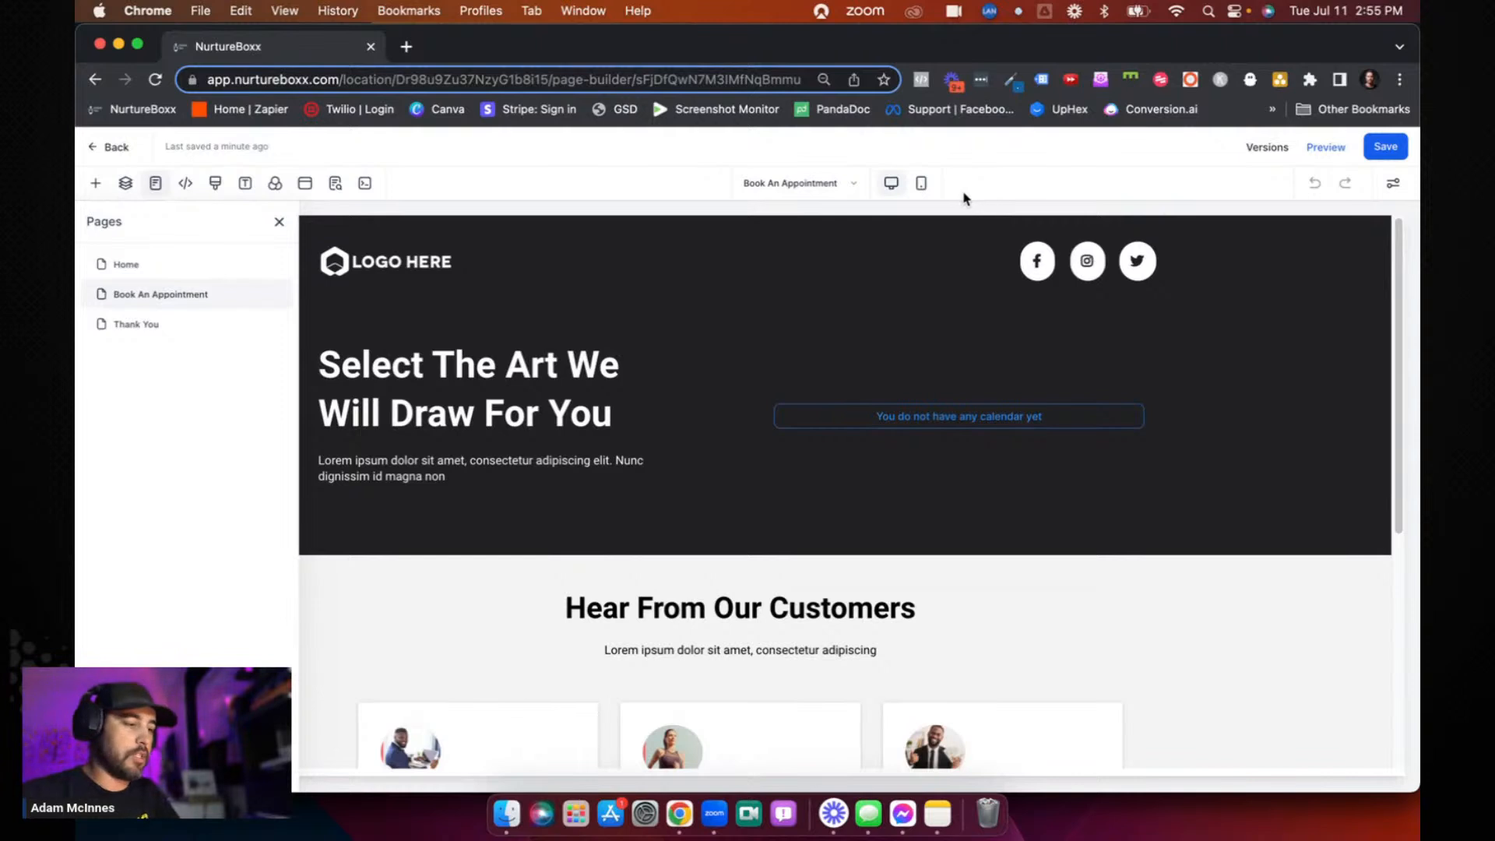
{"action": "left_click", "coordinate": [923, 187]}
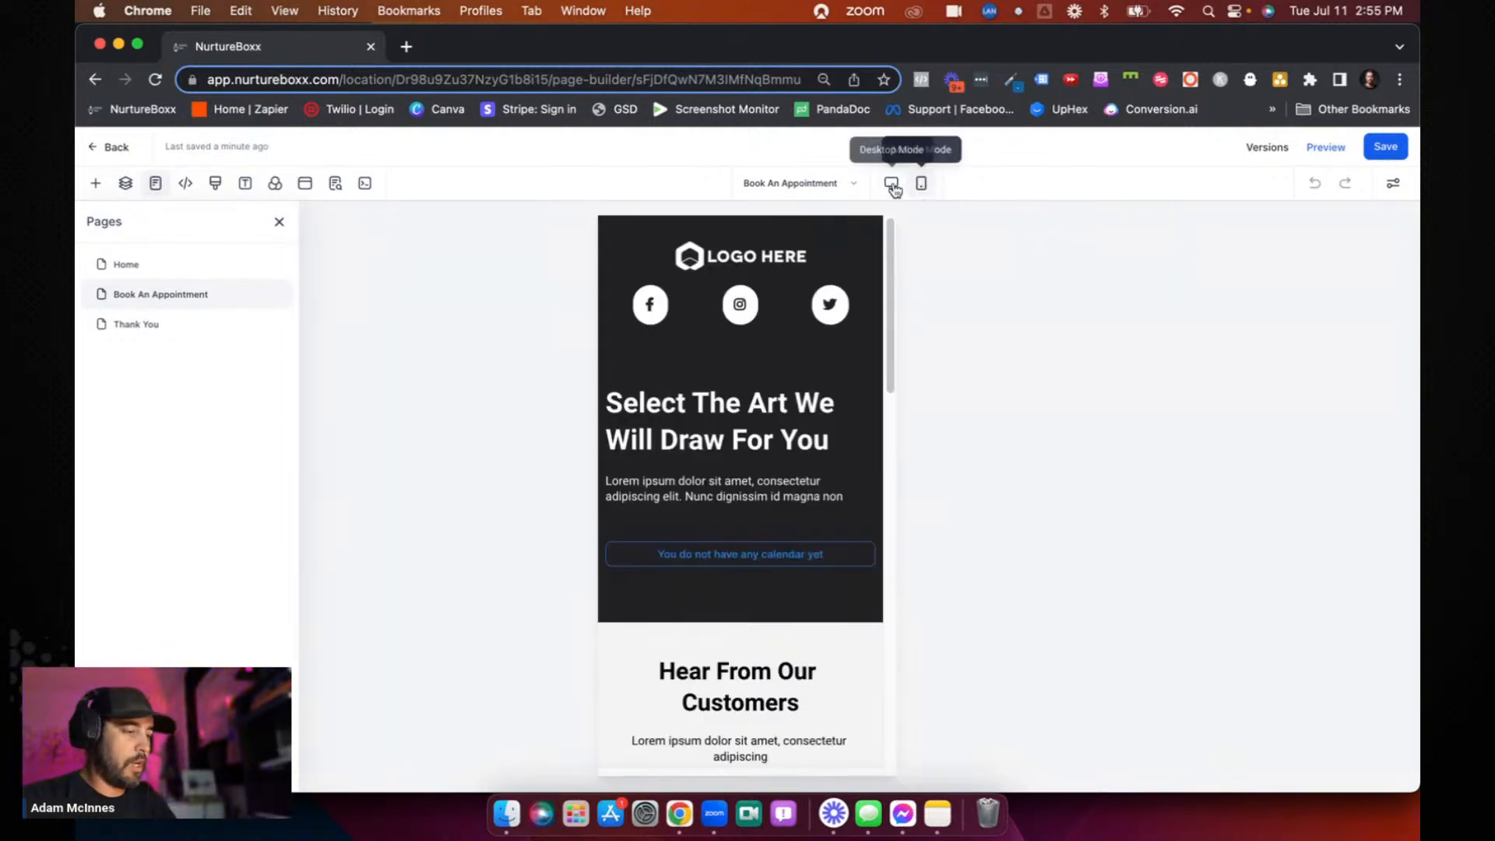
{"action": "left_click", "coordinate": [891, 184]}
{"action": "left_click", "coordinate": [923, 184]}
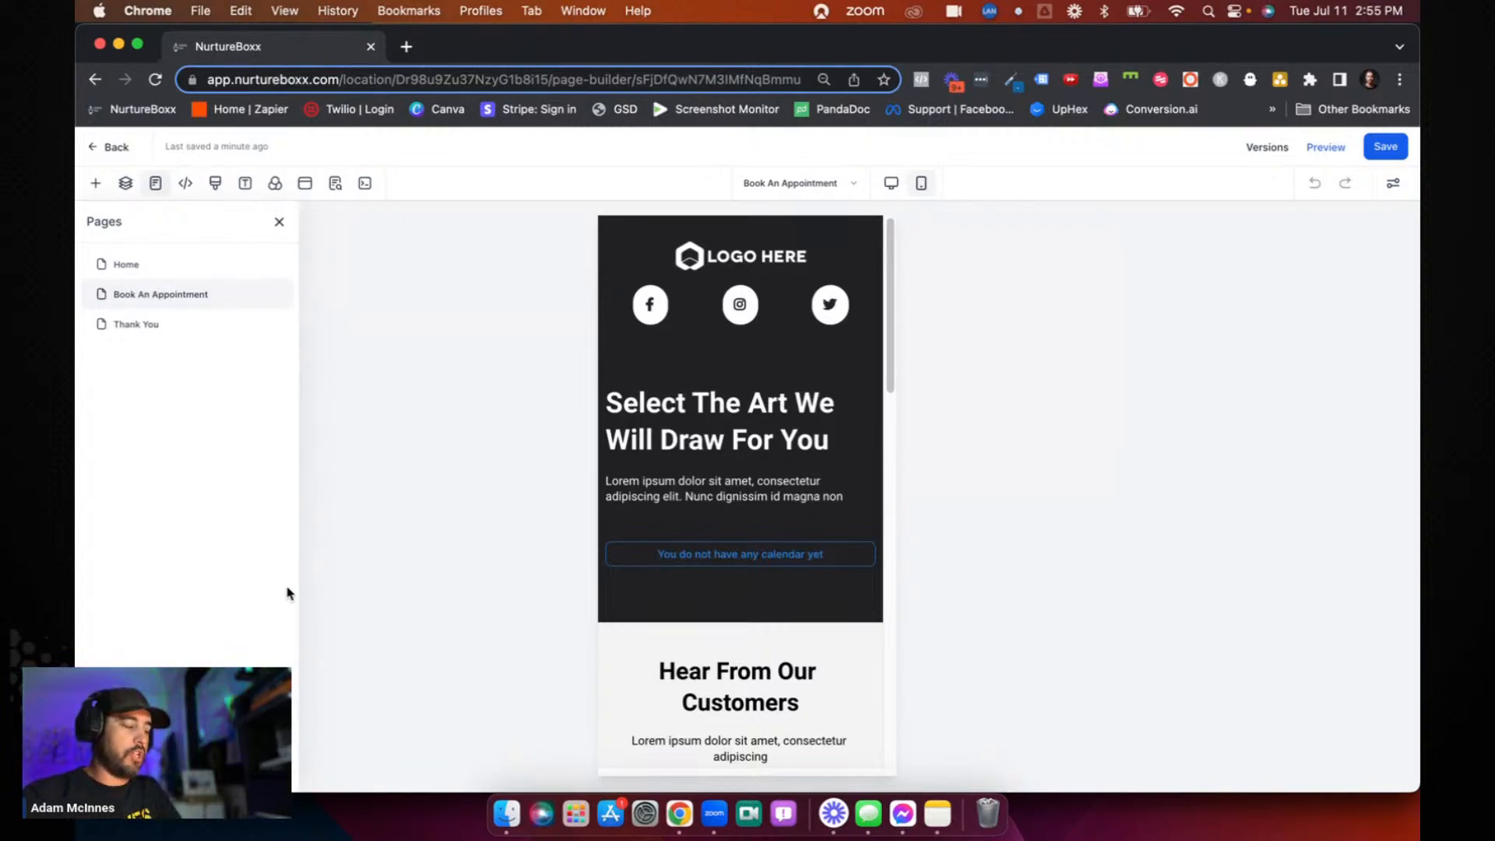
- Set the "Select The Art We Will Draw For You" headline's desktop font size to 53 and mobile font size to 36
{"action": "left_click", "coordinate": [703, 424]}
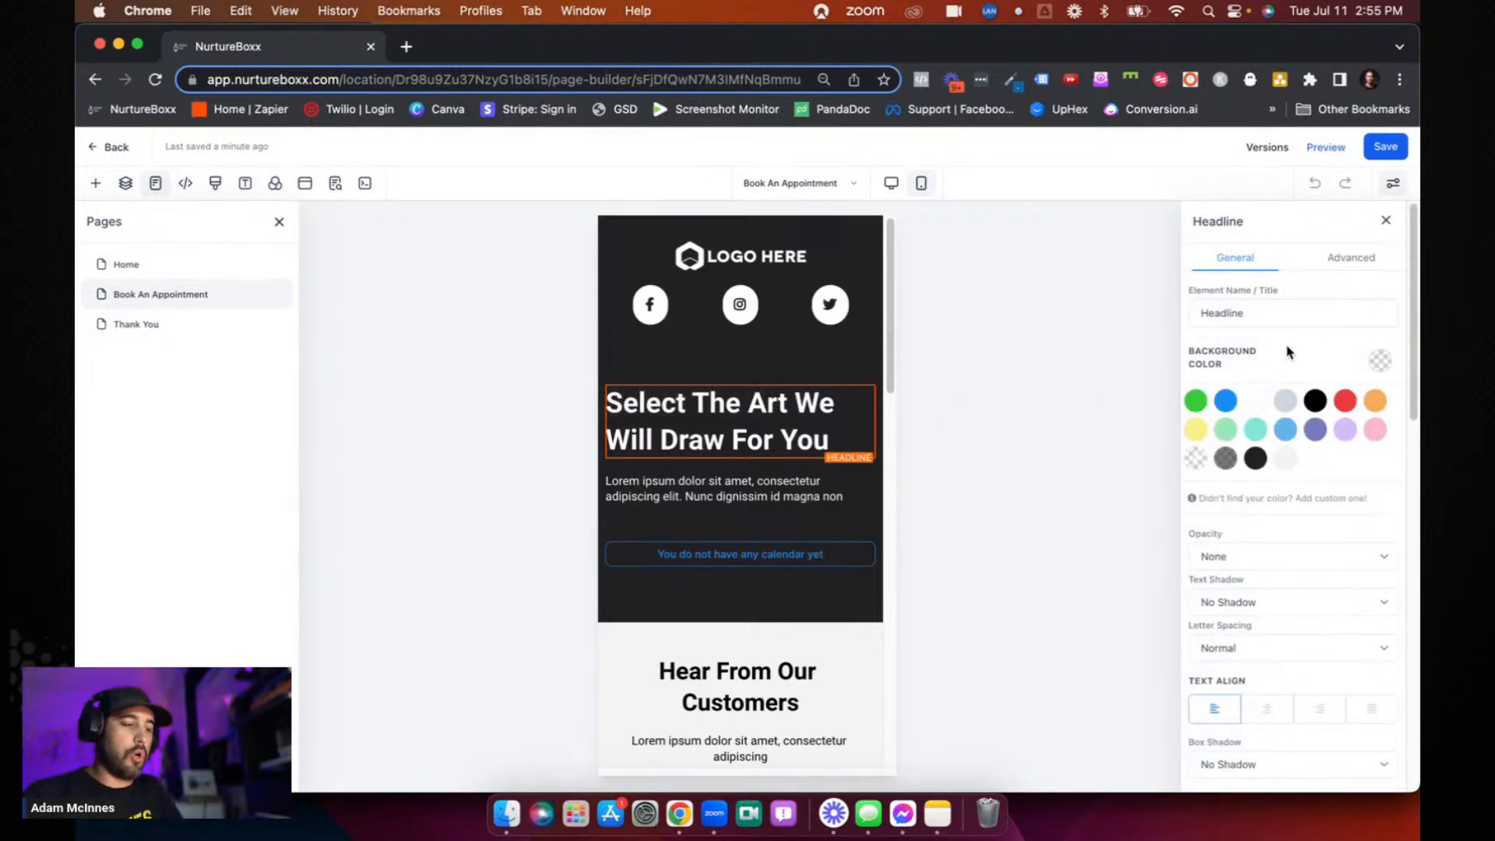
{"action": "scroll", "coordinate": [1287, 352], "scroll_direction": "down", "scroll_amount": 10}
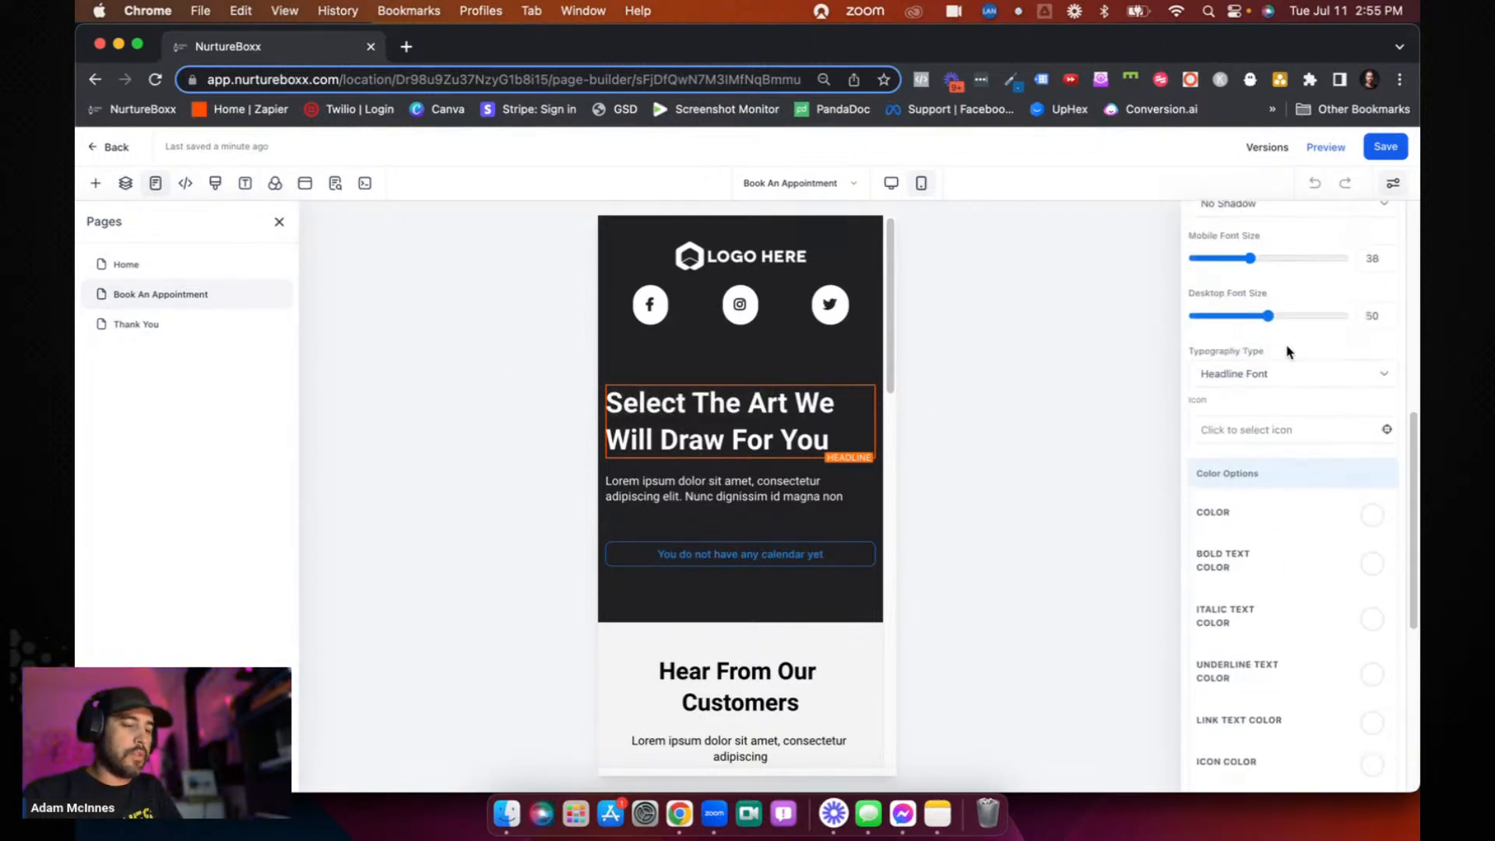
{"action": "scroll", "coordinate": [1286, 349], "scroll_direction": "up", "scroll_amount": 3}
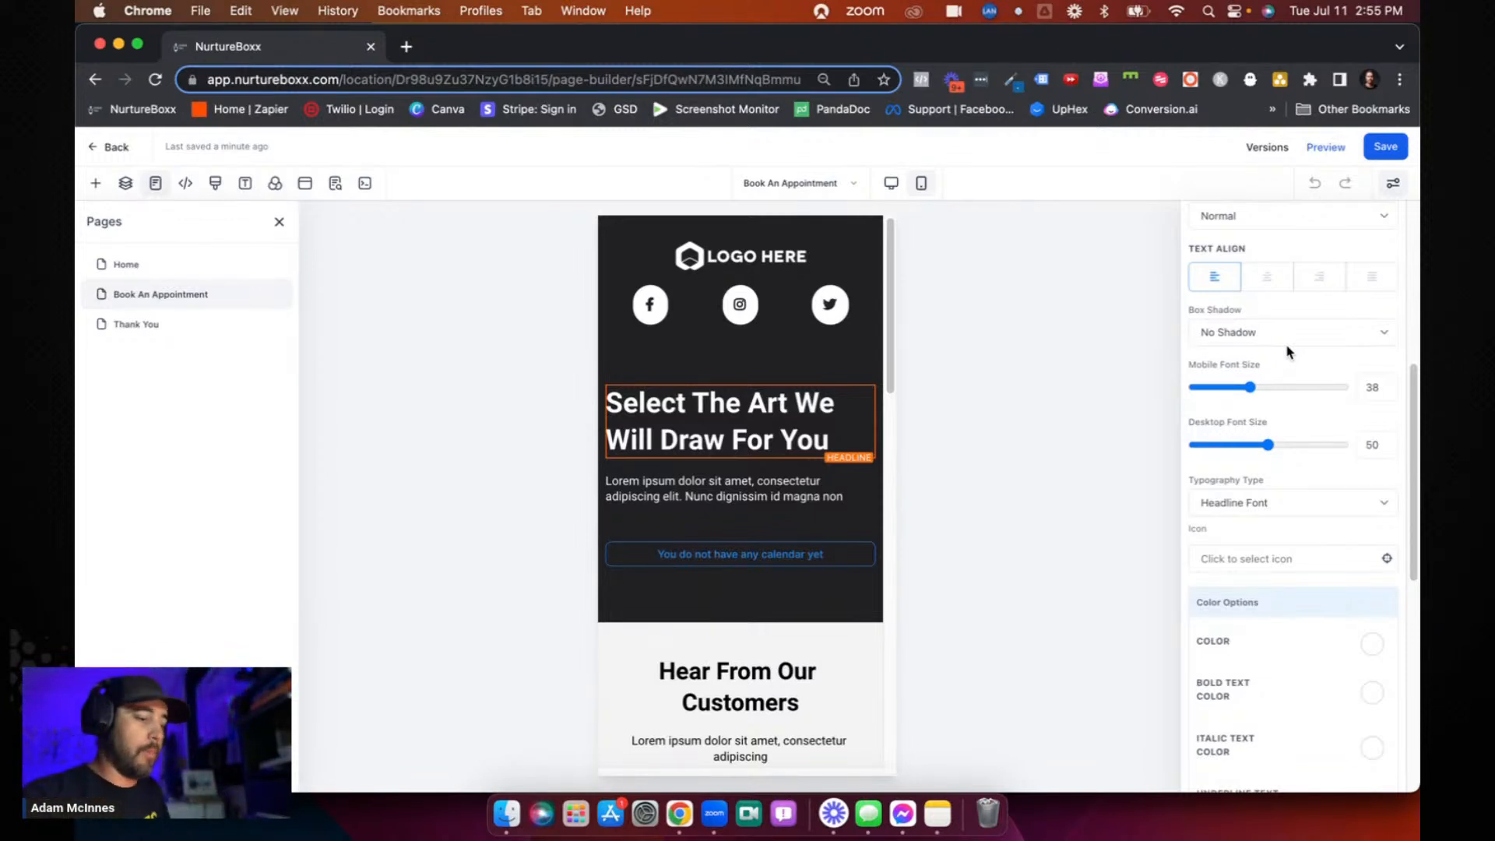
{"action": "scroll", "coordinate": [1287, 343], "scroll_direction": "down", "scroll_amount": 7}
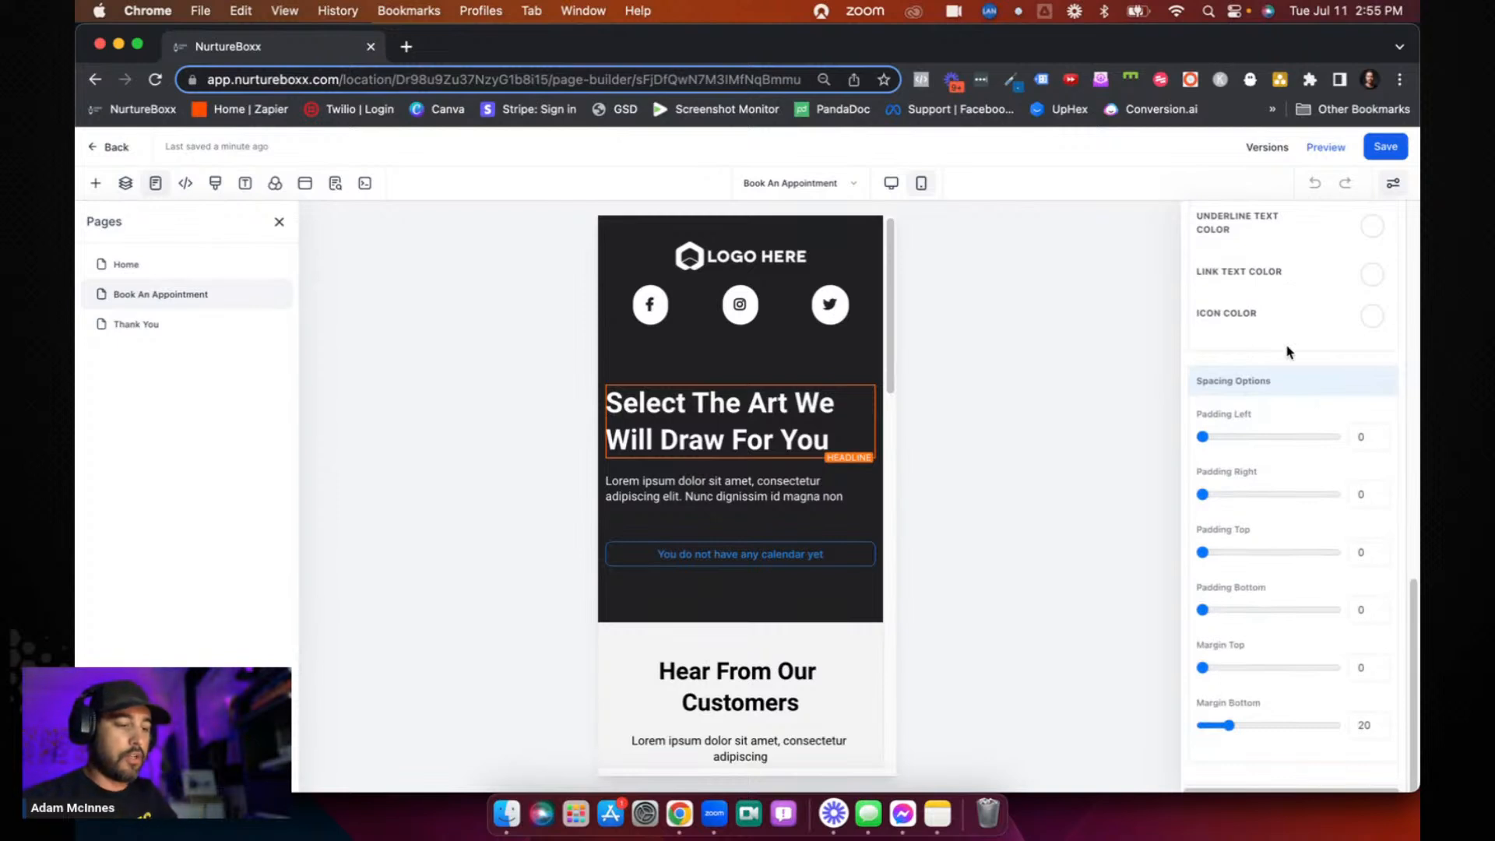
{"action": "scroll", "coordinate": [1279, 478], "scroll_direction": "up", "scroll_amount": 10}
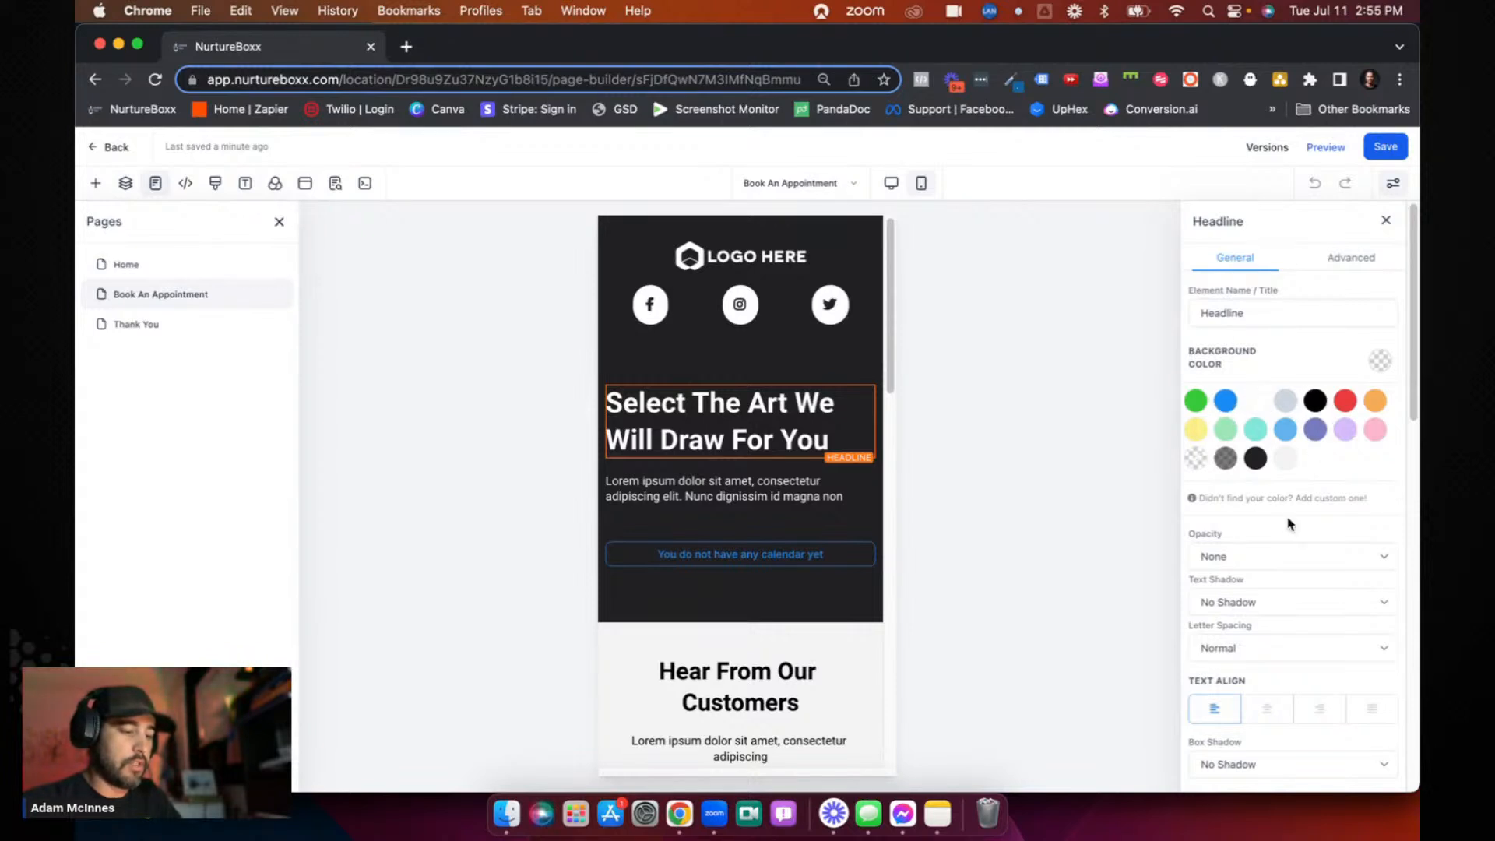
{"action": "scroll", "coordinate": [1300, 499], "scroll_direction": "down", "scroll_amount": 2}
{"action": "scroll", "coordinate": [1295, 545], "scroll_direction": "down", "scroll_amount": 4}
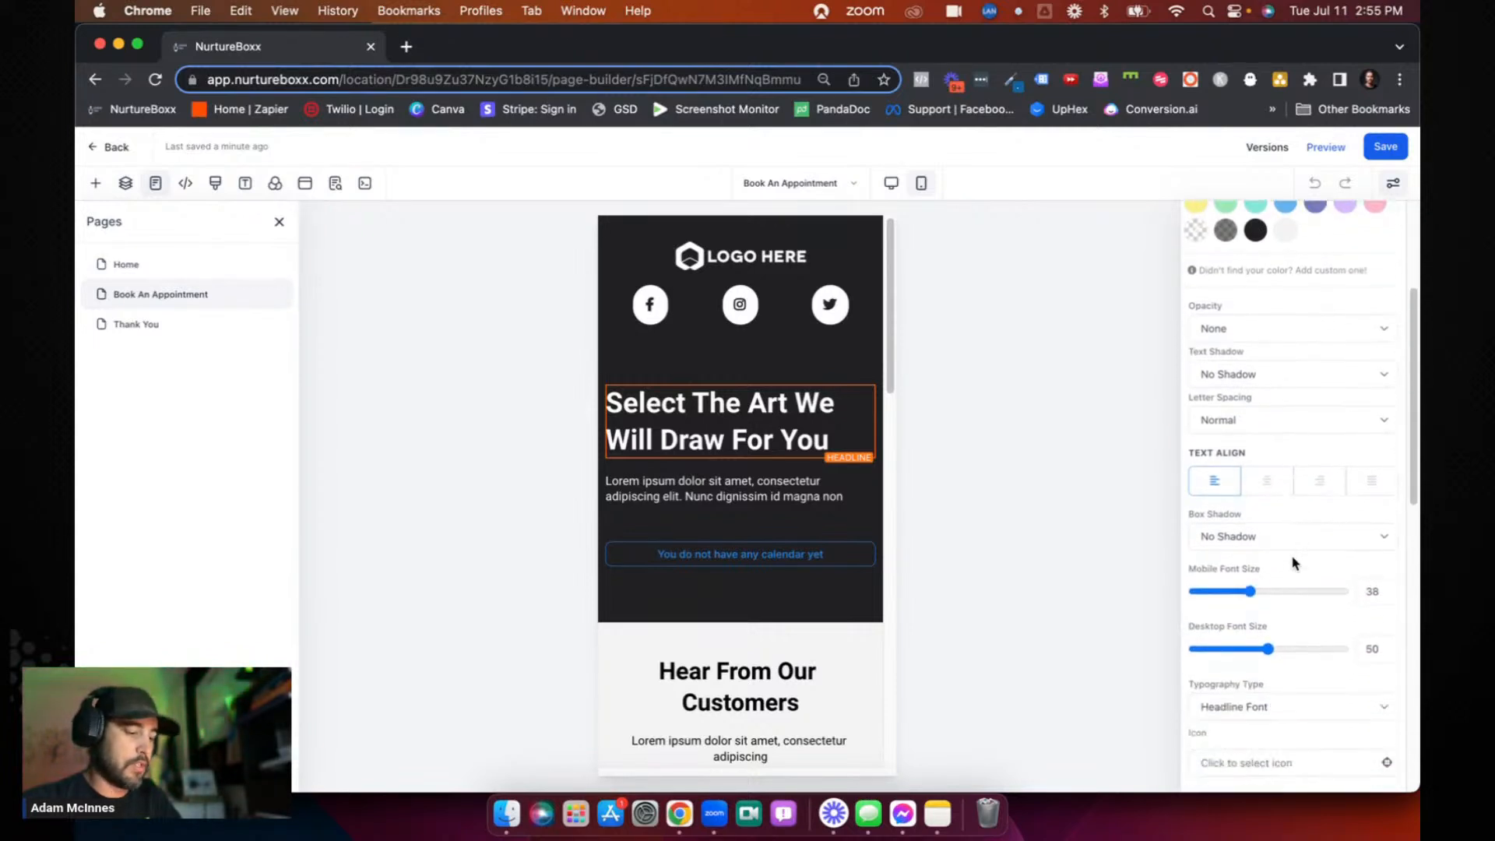
{"action": "mouse_move", "coordinate": [1270, 534]}
{"action": "left_mouse_down"}
{"action": "mouse_move", "coordinate": [1288, 534]}
{"action": "mouse_move", "coordinate": [1245, 534]}
{"action": "mouse_move", "coordinate": [1272, 535]}
{"action": "left_mouse_up"}
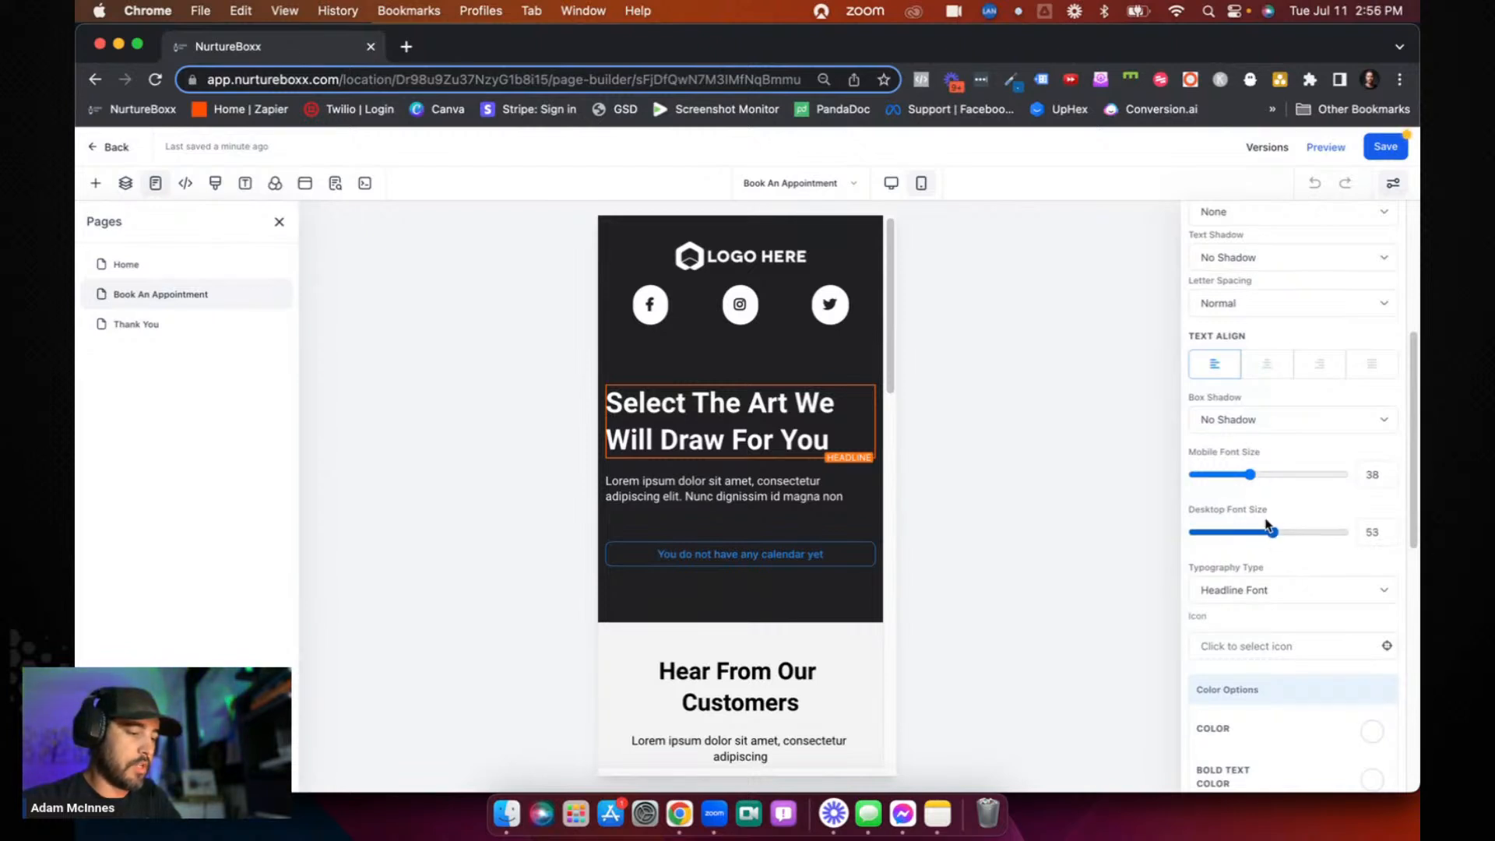
{"action": "mouse_move", "coordinate": [1251, 476]}
{"action": "left_mouse_down"}
{"action": "mouse_move", "coordinate": [1268, 478]}
{"action": "mouse_move", "coordinate": [1247, 476]}
{"action": "left_mouse_up"}
- Review the headline's remaining settings in mobile view, then return to desktop view with the page list and headline settings closed
{"action": "scroll", "coordinate": [1284, 545], "scroll_direction": "down", "scroll_amount": 5}
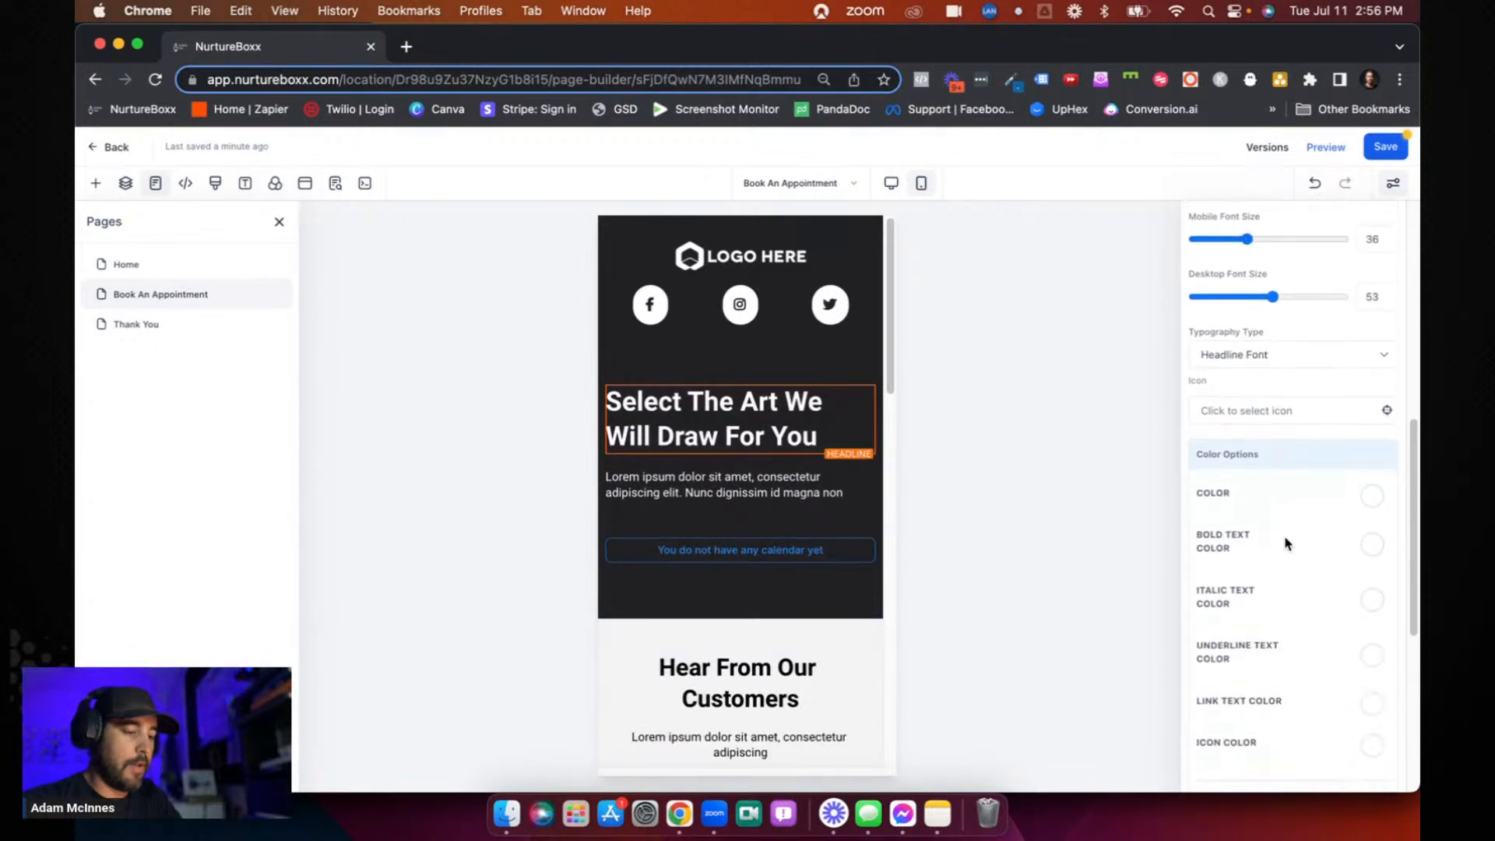
{"action": "scroll", "coordinate": [1286, 543], "scroll_direction": "down", "scroll_amount": 3}
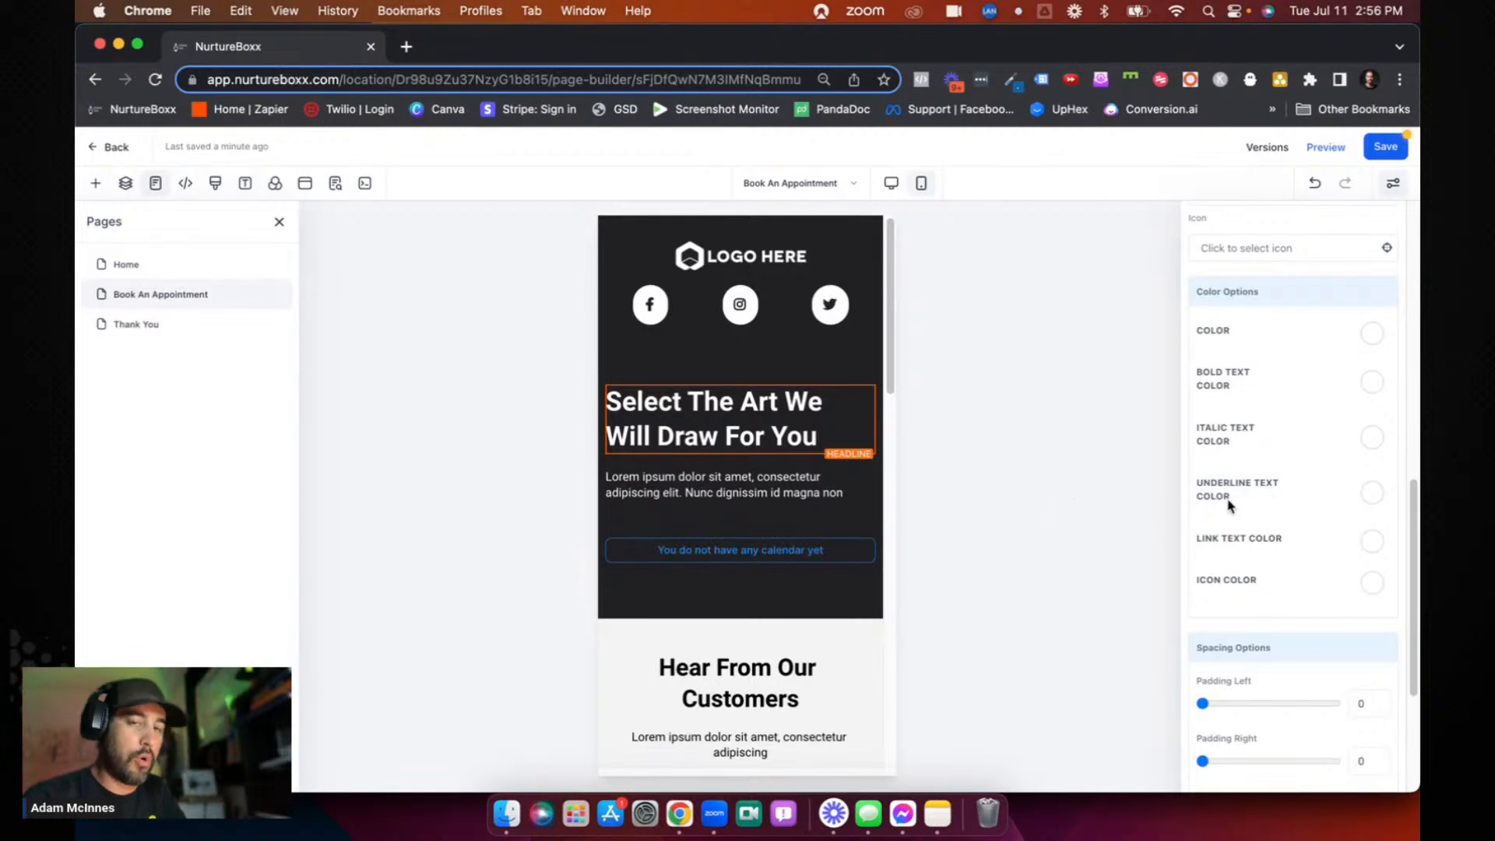
{"action": "scroll", "coordinate": [1230, 505], "scroll_direction": "up", "scroll_amount": 10}
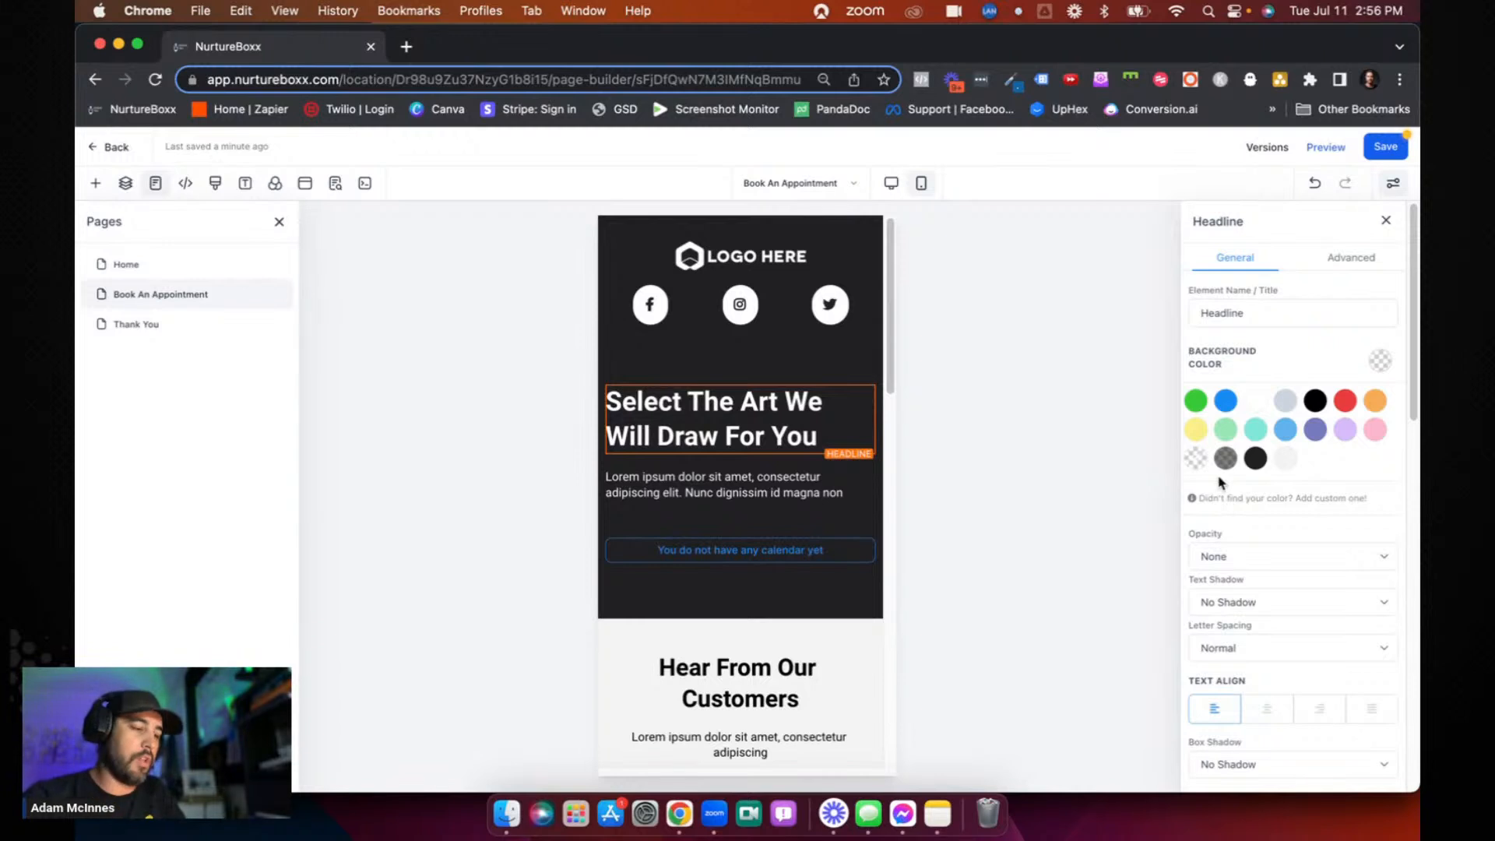
{"action": "left_click", "coordinate": [892, 183]}
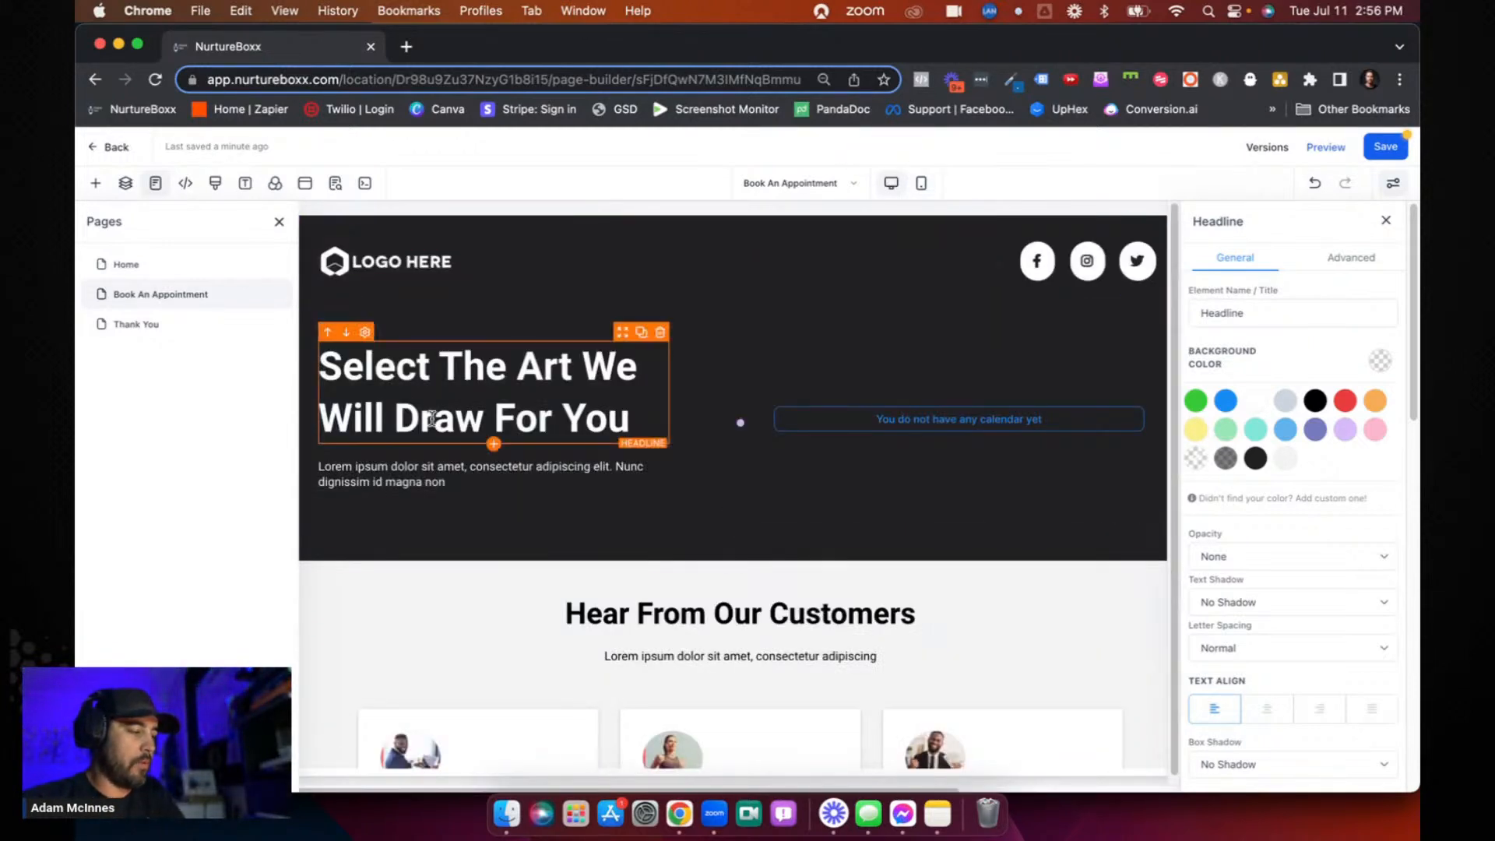
{"action": "left_click", "coordinate": [280, 223]}
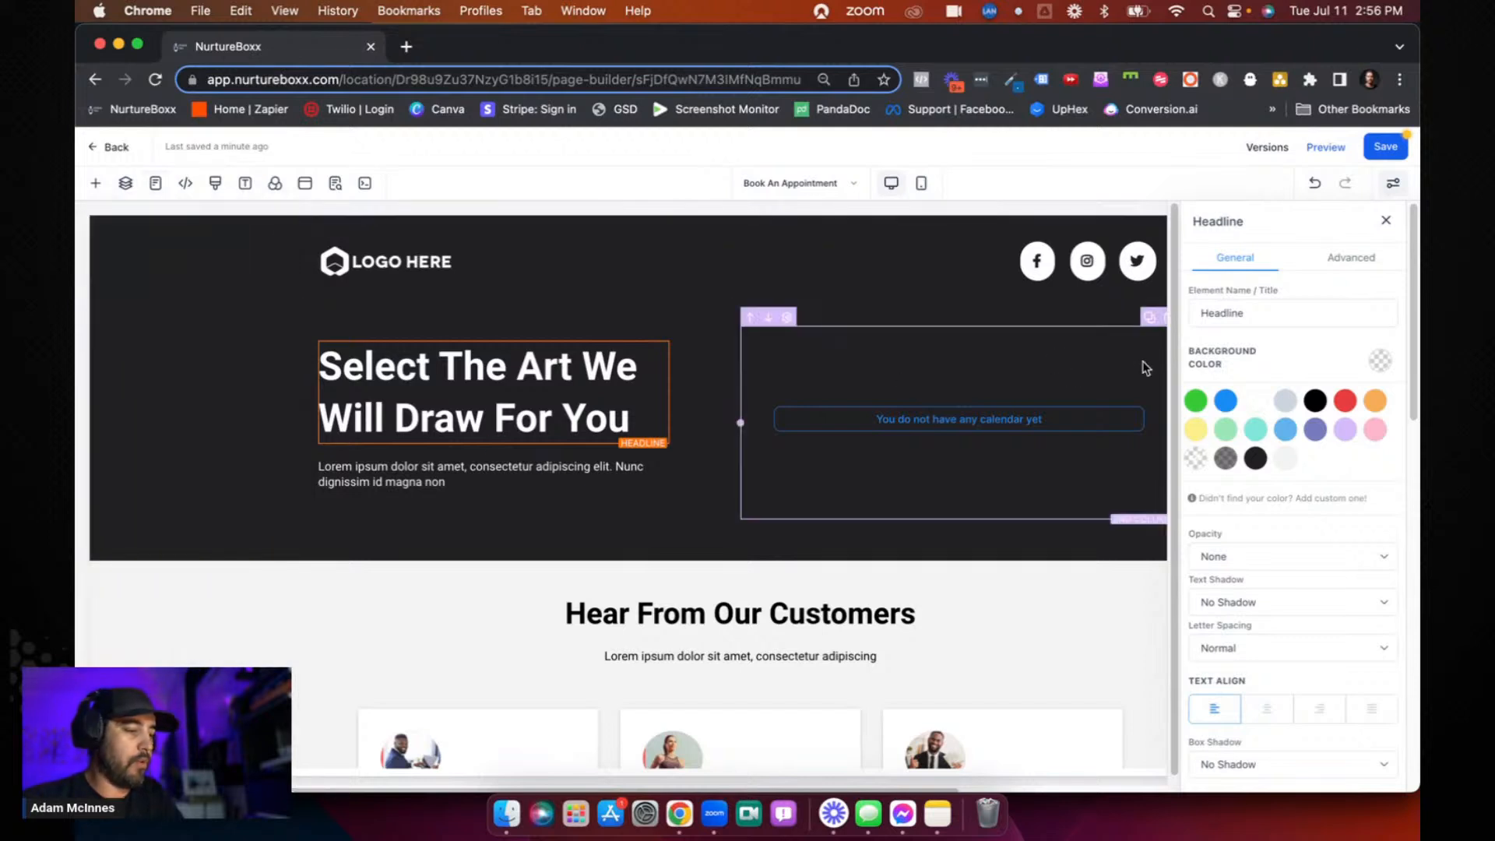
{"action": "left_click", "coordinate": [1386, 221]}
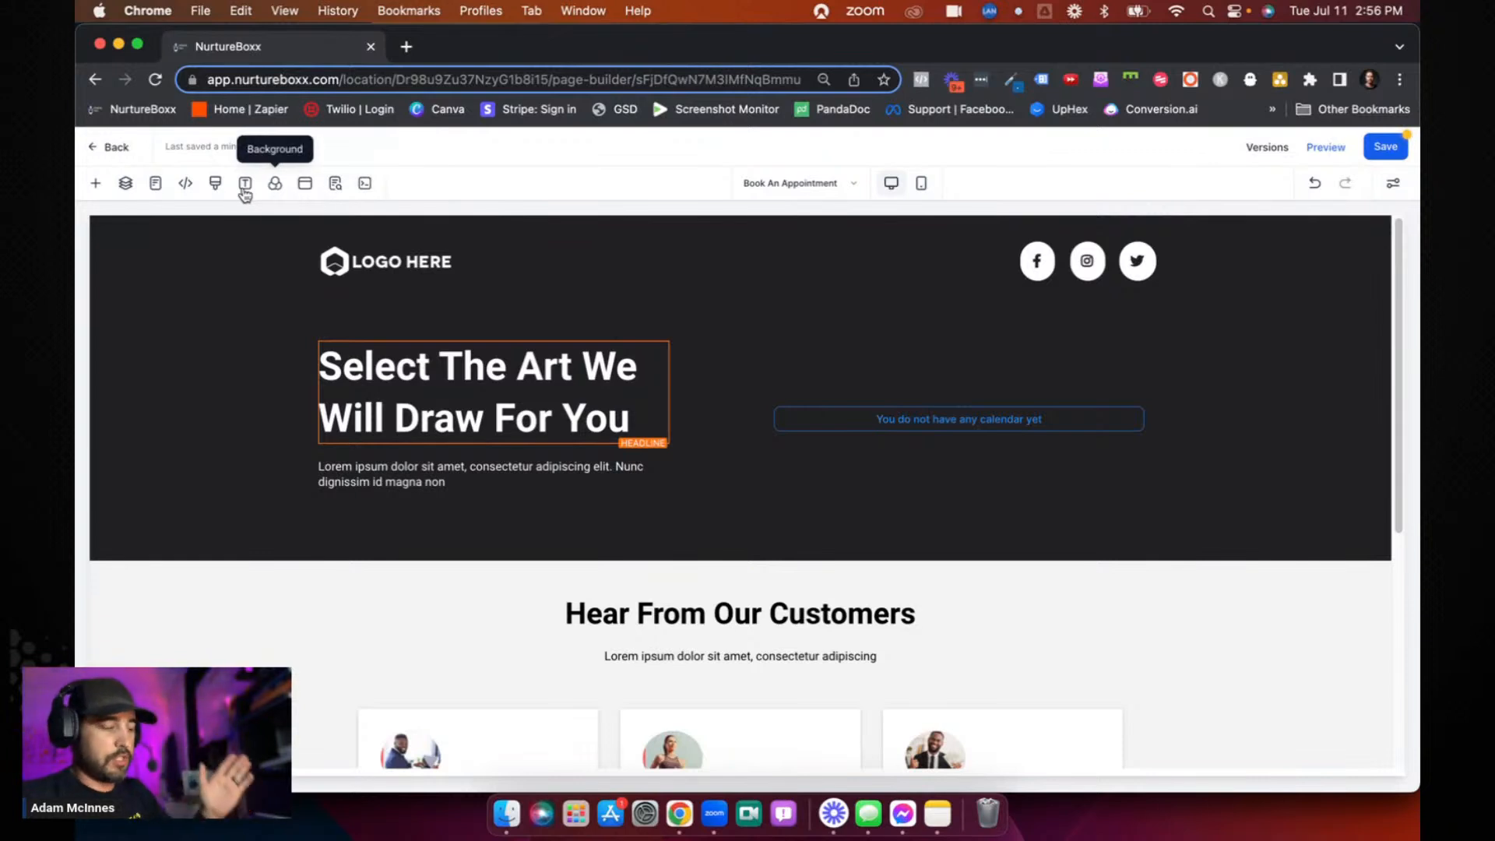
- Show the page's layer structure and expand the Header, the Section and the Section's 2 Column Row
{"action": "left_click", "coordinate": [123, 186]}
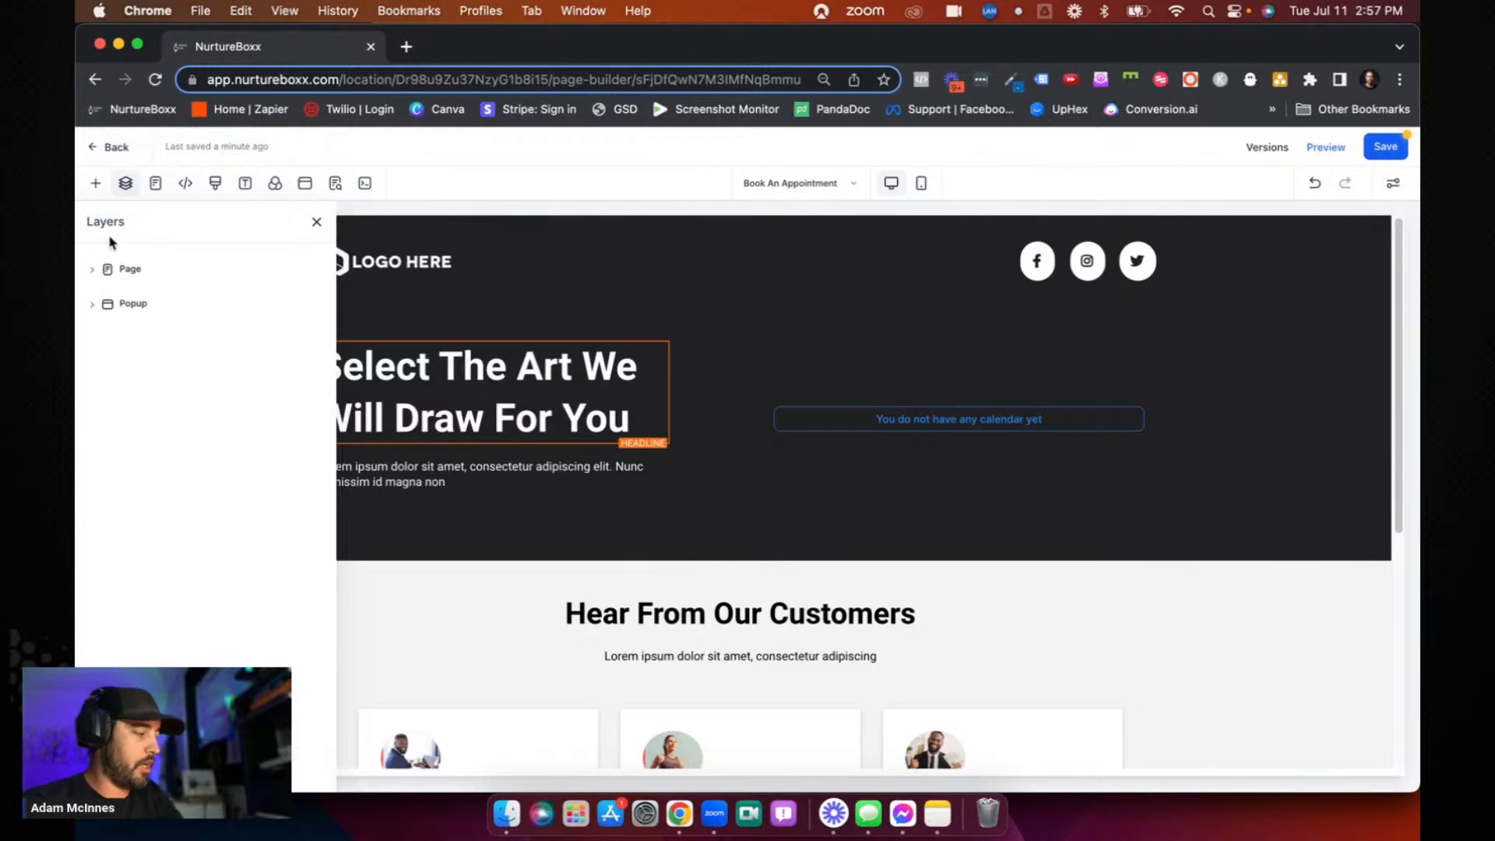
{"action": "left_click", "coordinate": [94, 270]}
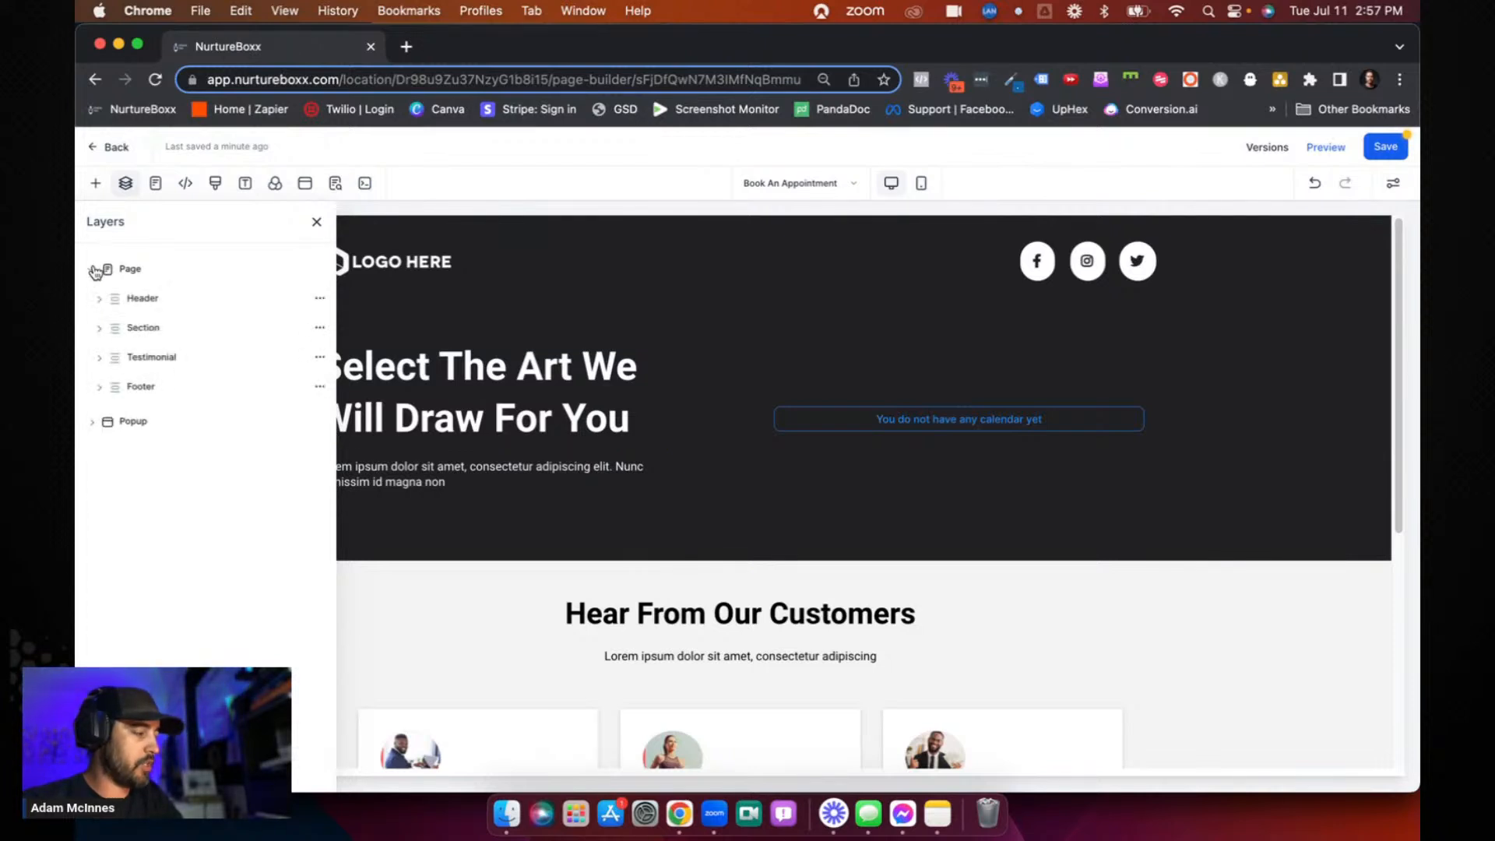
{"action": "left_click", "coordinate": [124, 304]}
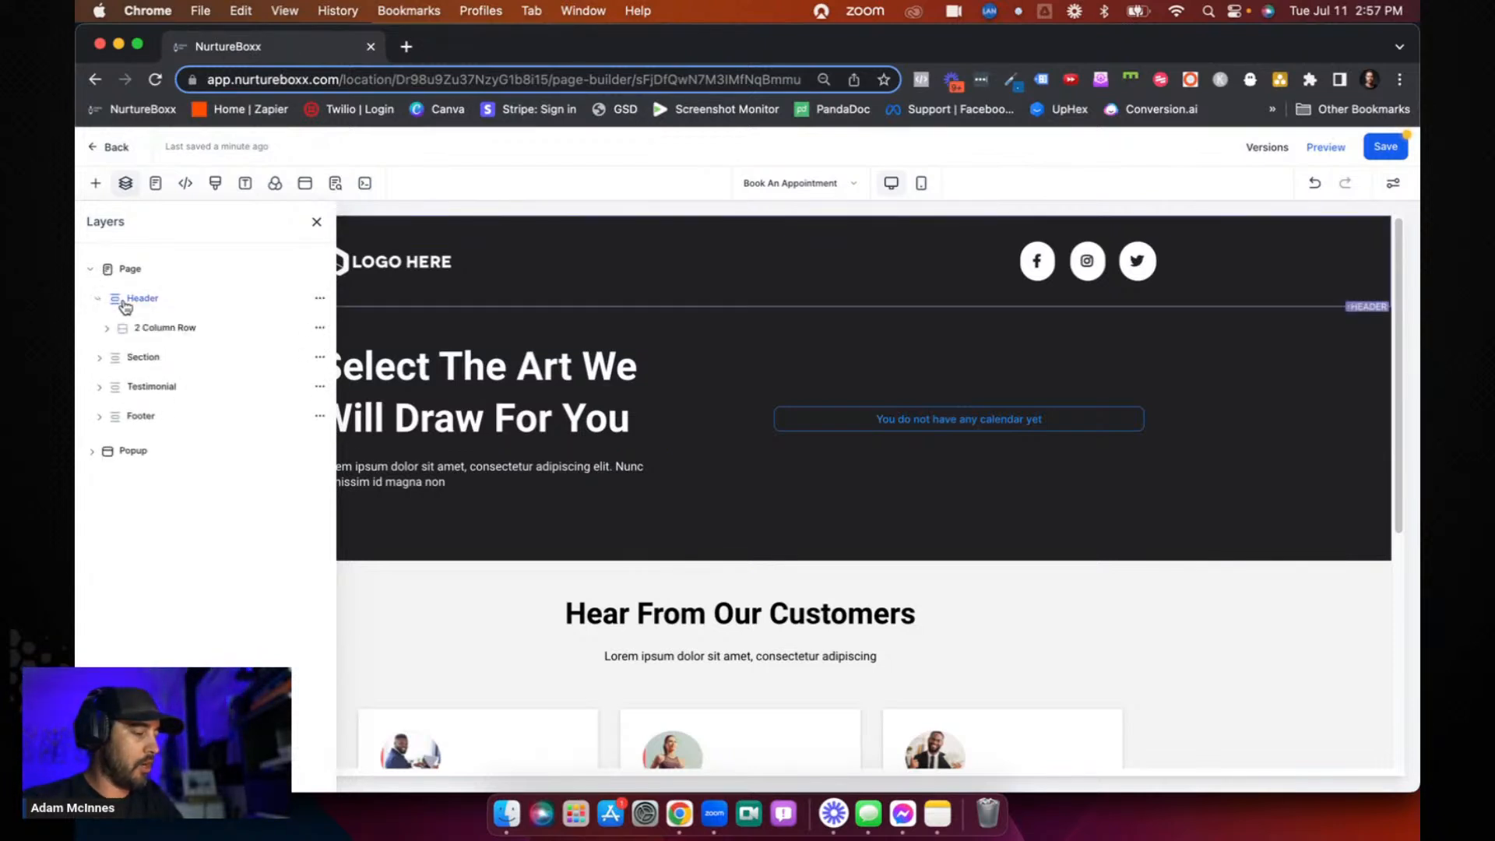
{"action": "left_click", "coordinate": [141, 360]}
{"action": "left_click", "coordinate": [144, 388]}
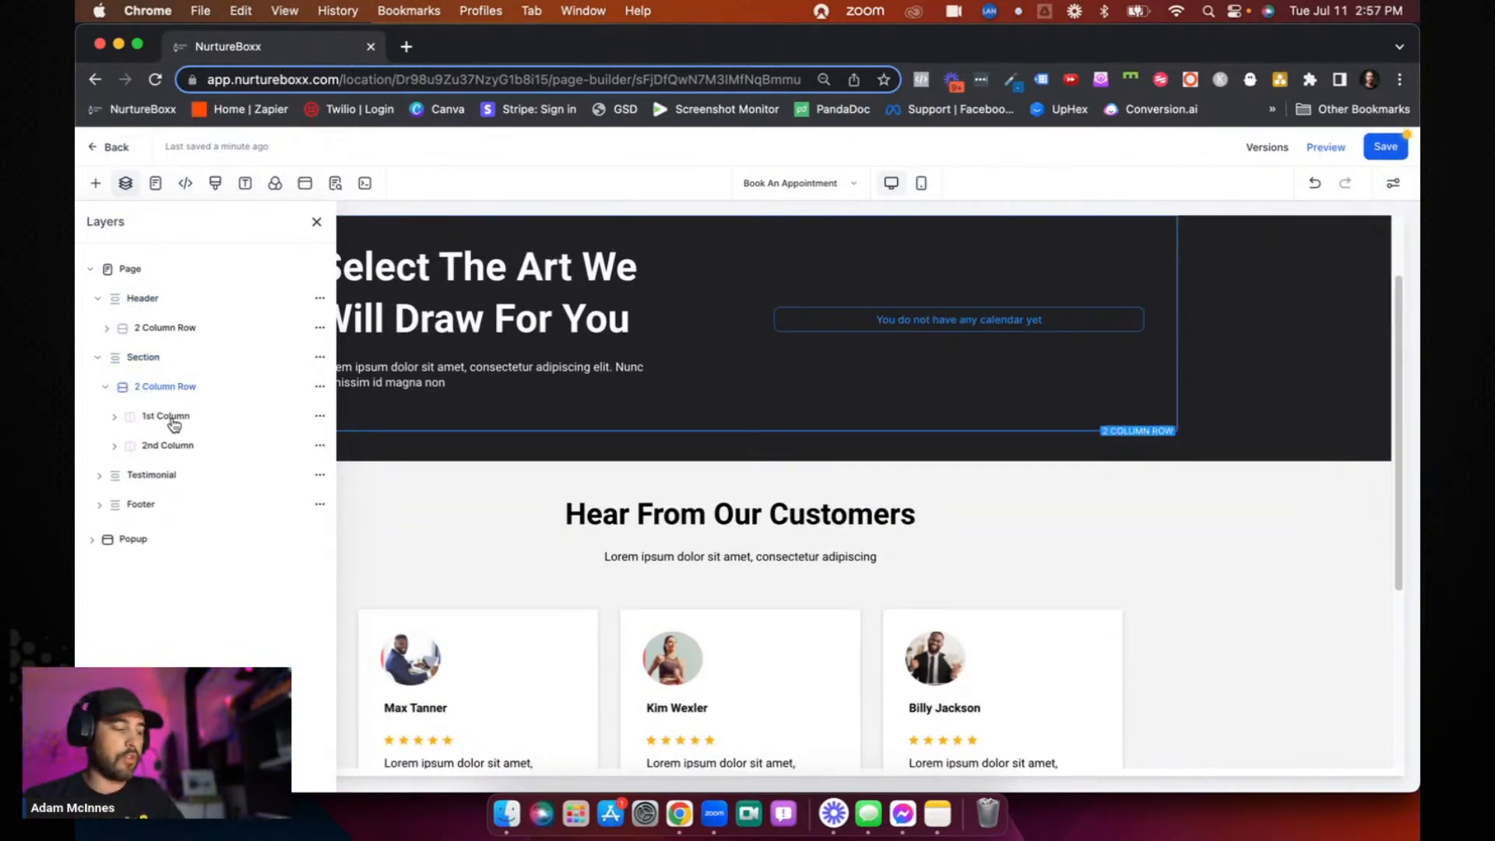
- Expand the row's 1st and 2nd Columns in the layers, select the Calendar, and view and close the page list
{"action": "left_click", "coordinate": [167, 417]}
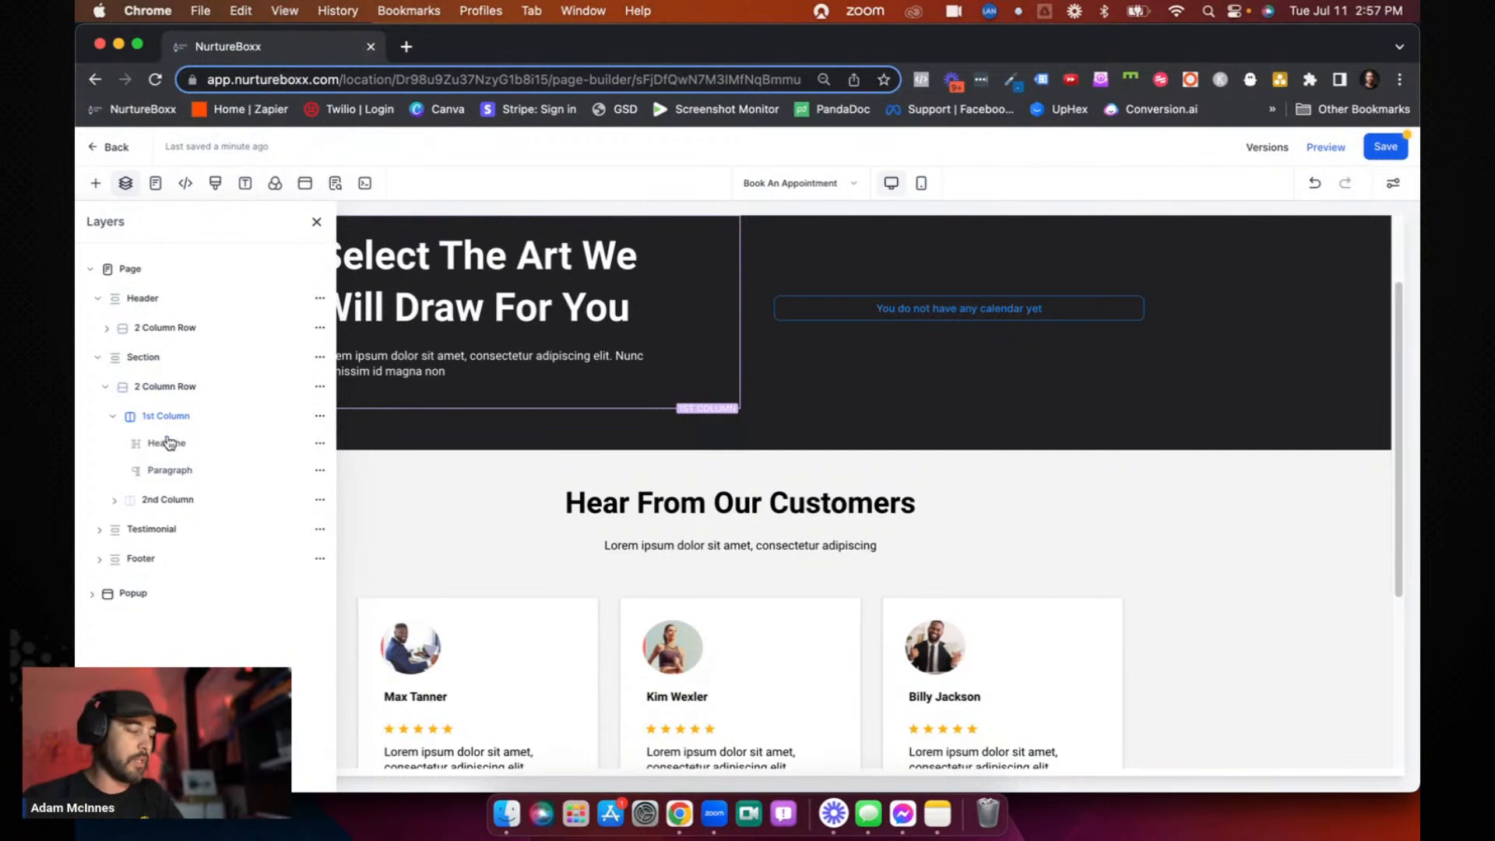
{"action": "left_click", "coordinate": [166, 502]}
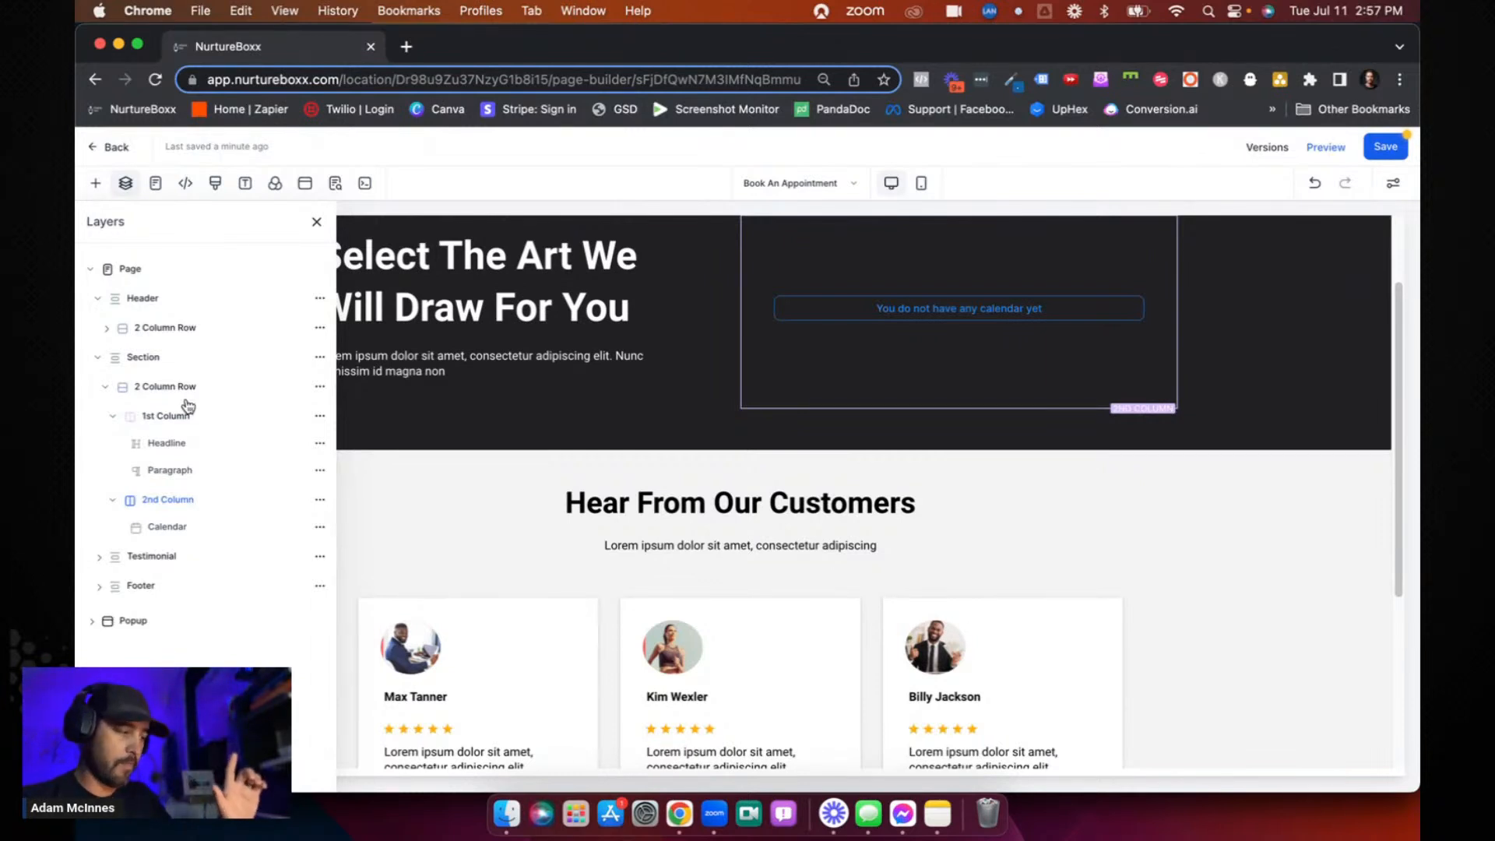
{"action": "left_click", "coordinate": [180, 529]}
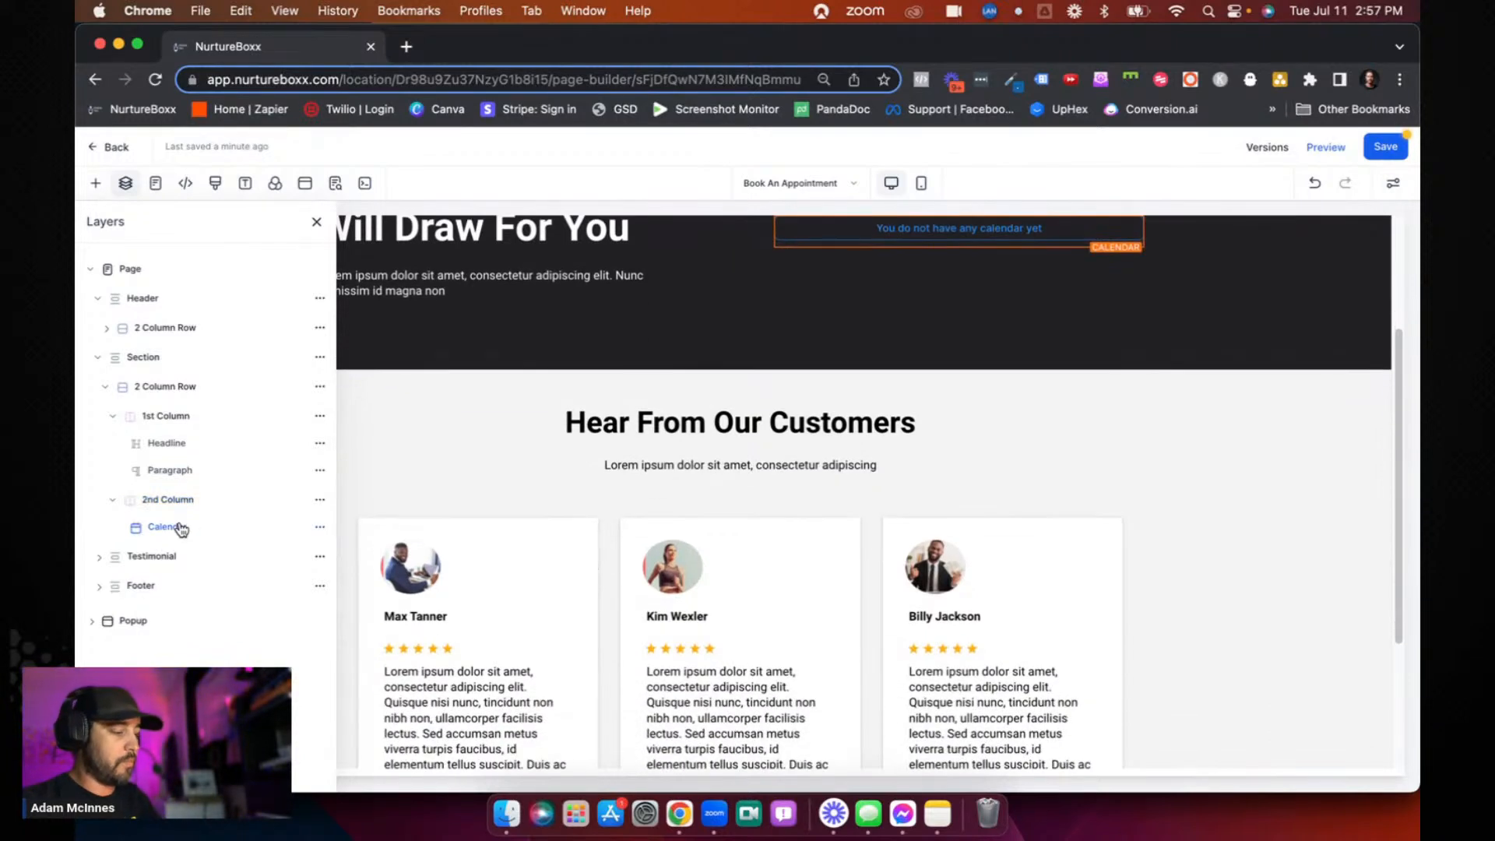
{"action": "left_click", "coordinate": [155, 185]}
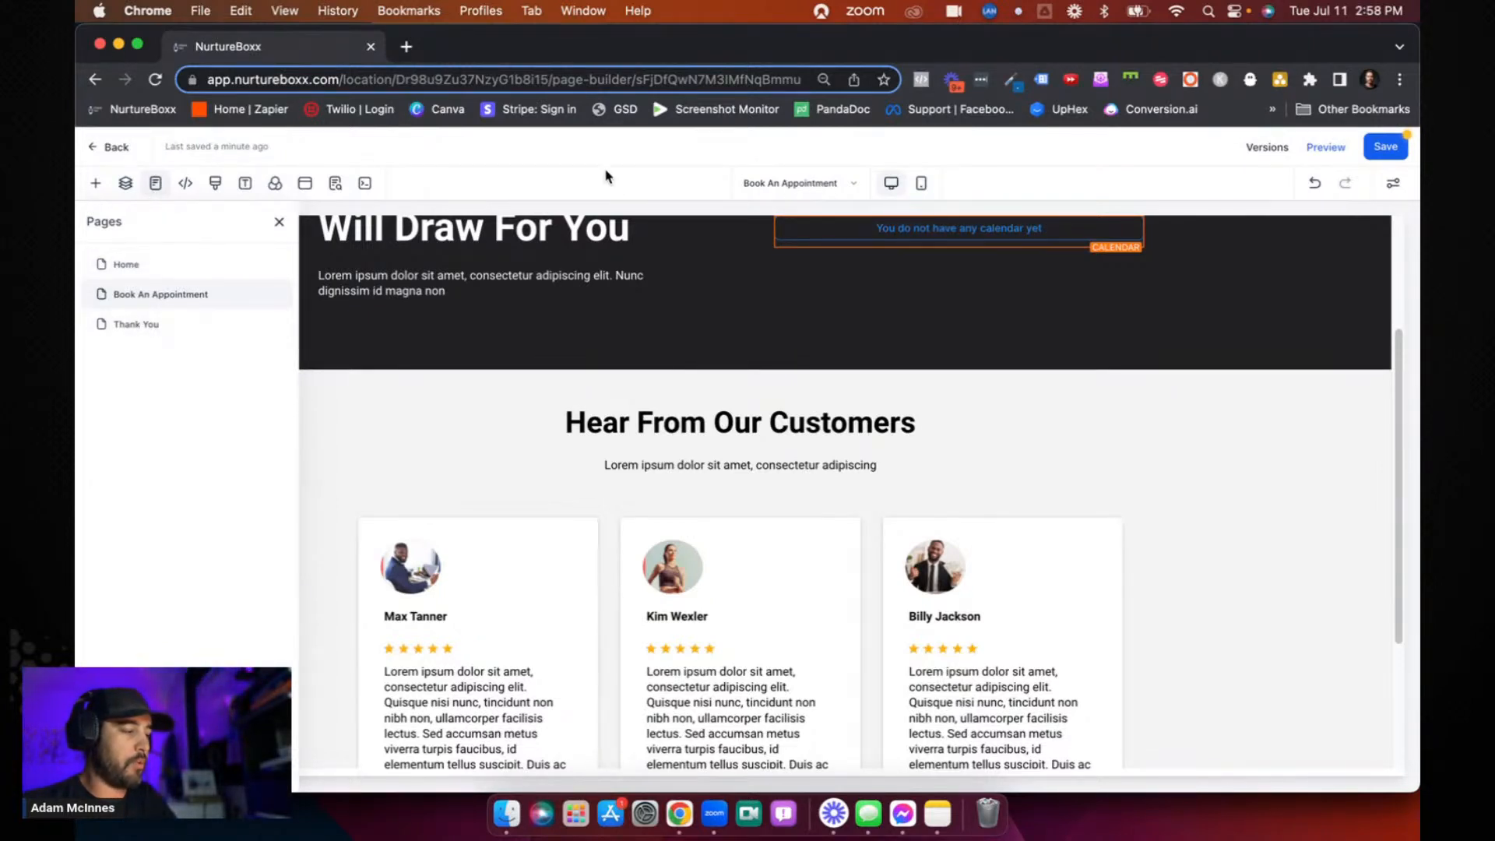
{"action": "left_click", "coordinate": [278, 223]}
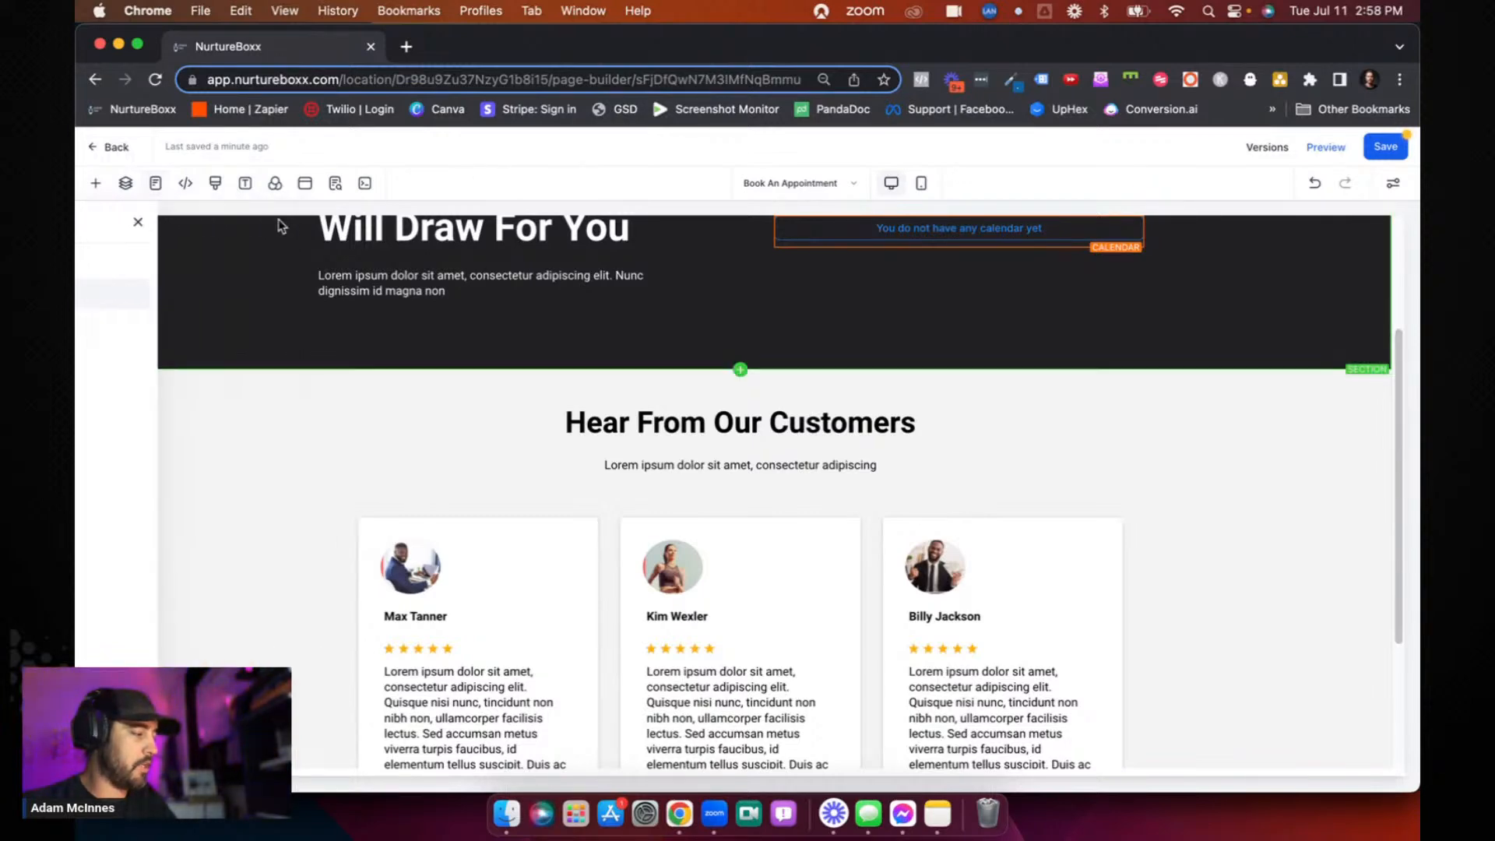
- Review the header and footer tracking code editors and the custom CSS editor, closing each without adding code
{"action": "left_click", "coordinate": [185, 183]}
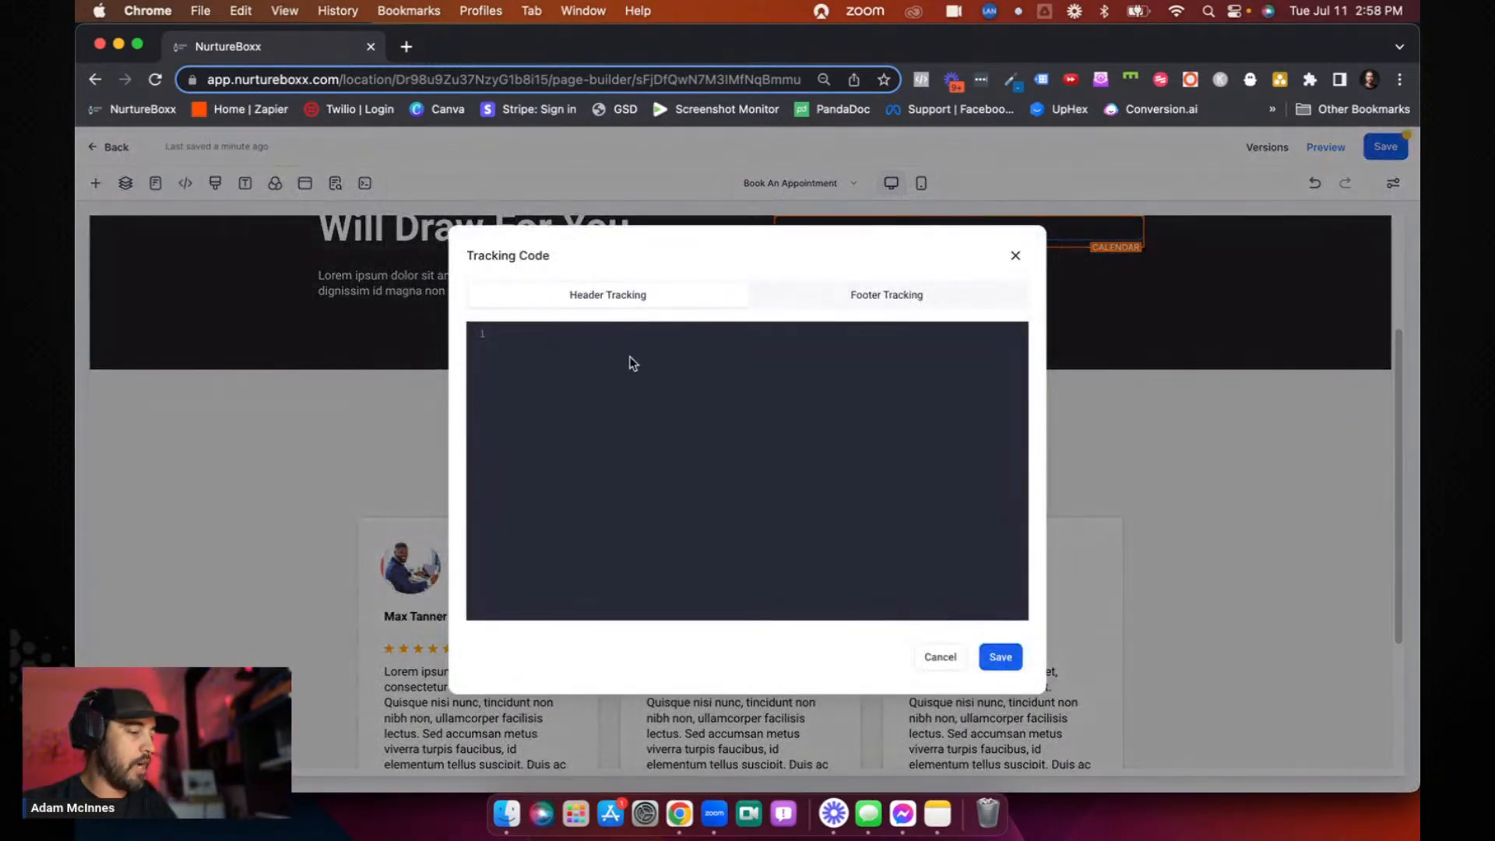
{"action": "left_click", "coordinate": [869, 298]}
{"action": "left_click", "coordinate": [674, 299]}
{"action": "left_click", "coordinate": [1017, 256]}
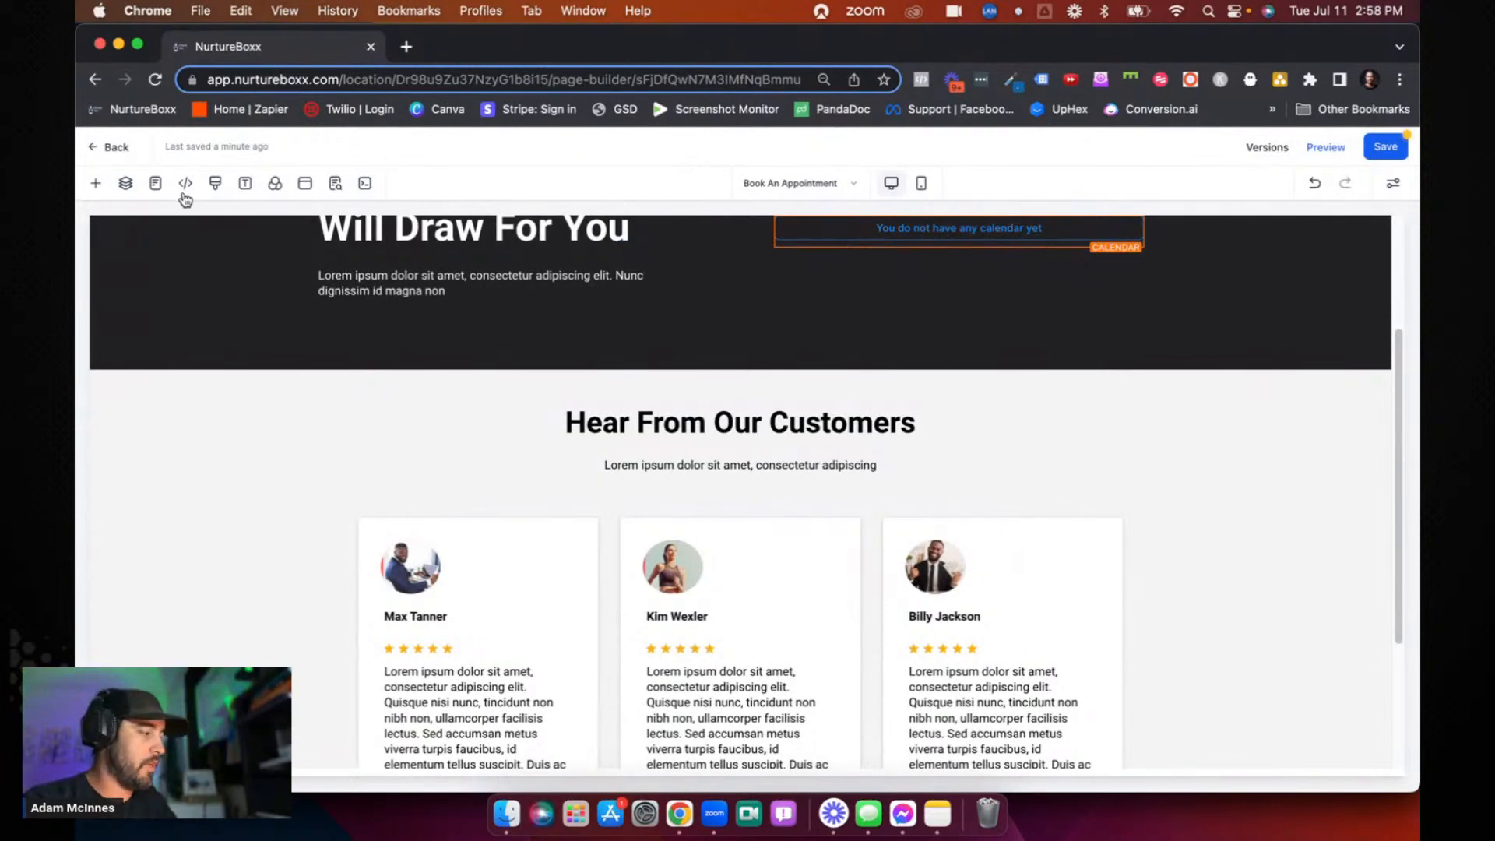
{"action": "left_click", "coordinate": [216, 187]}
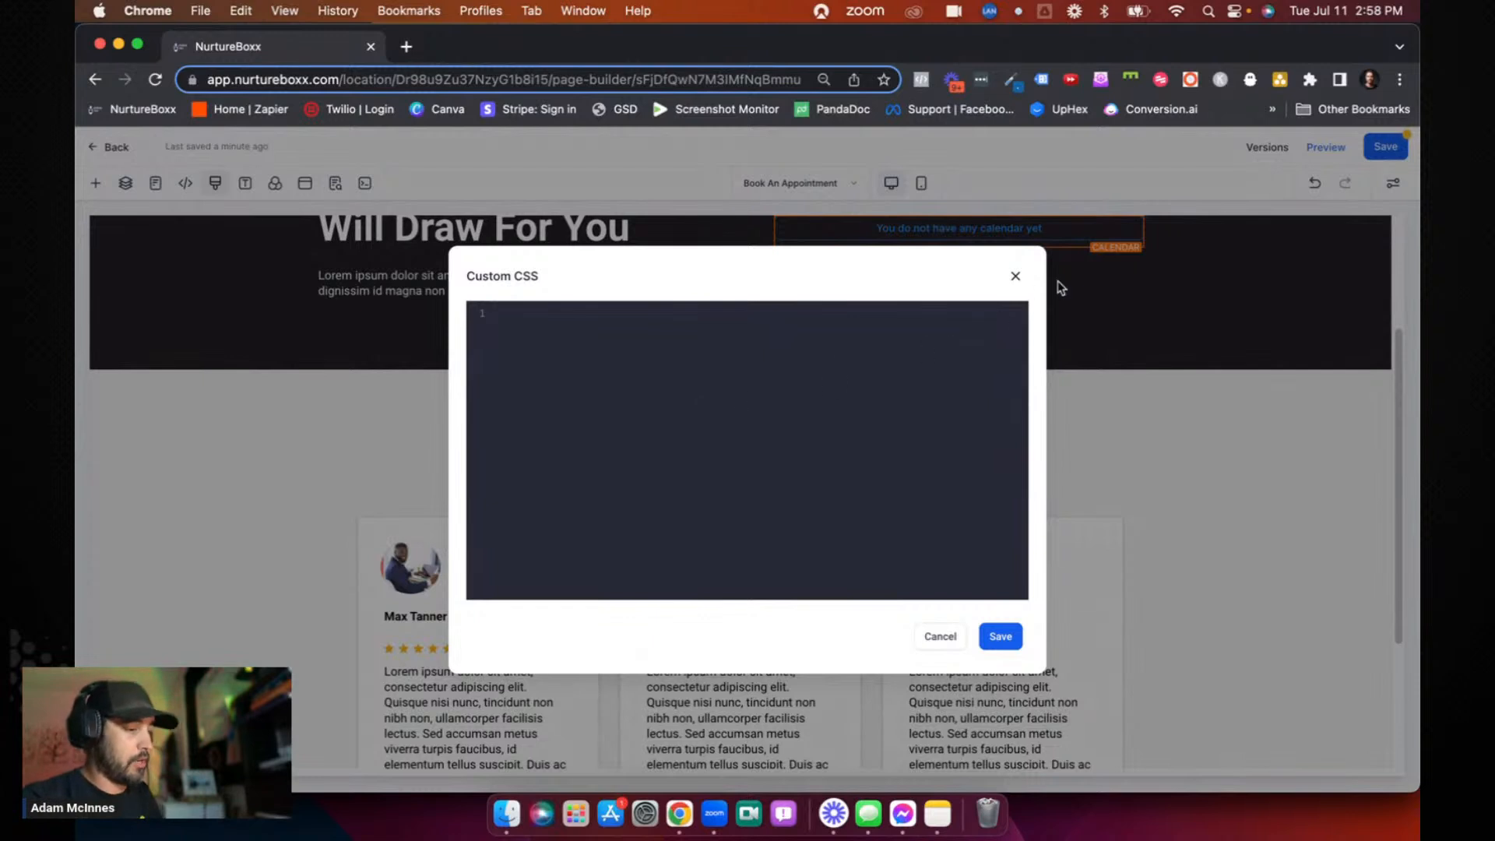
{"action": "left_click", "coordinate": [1016, 278]}
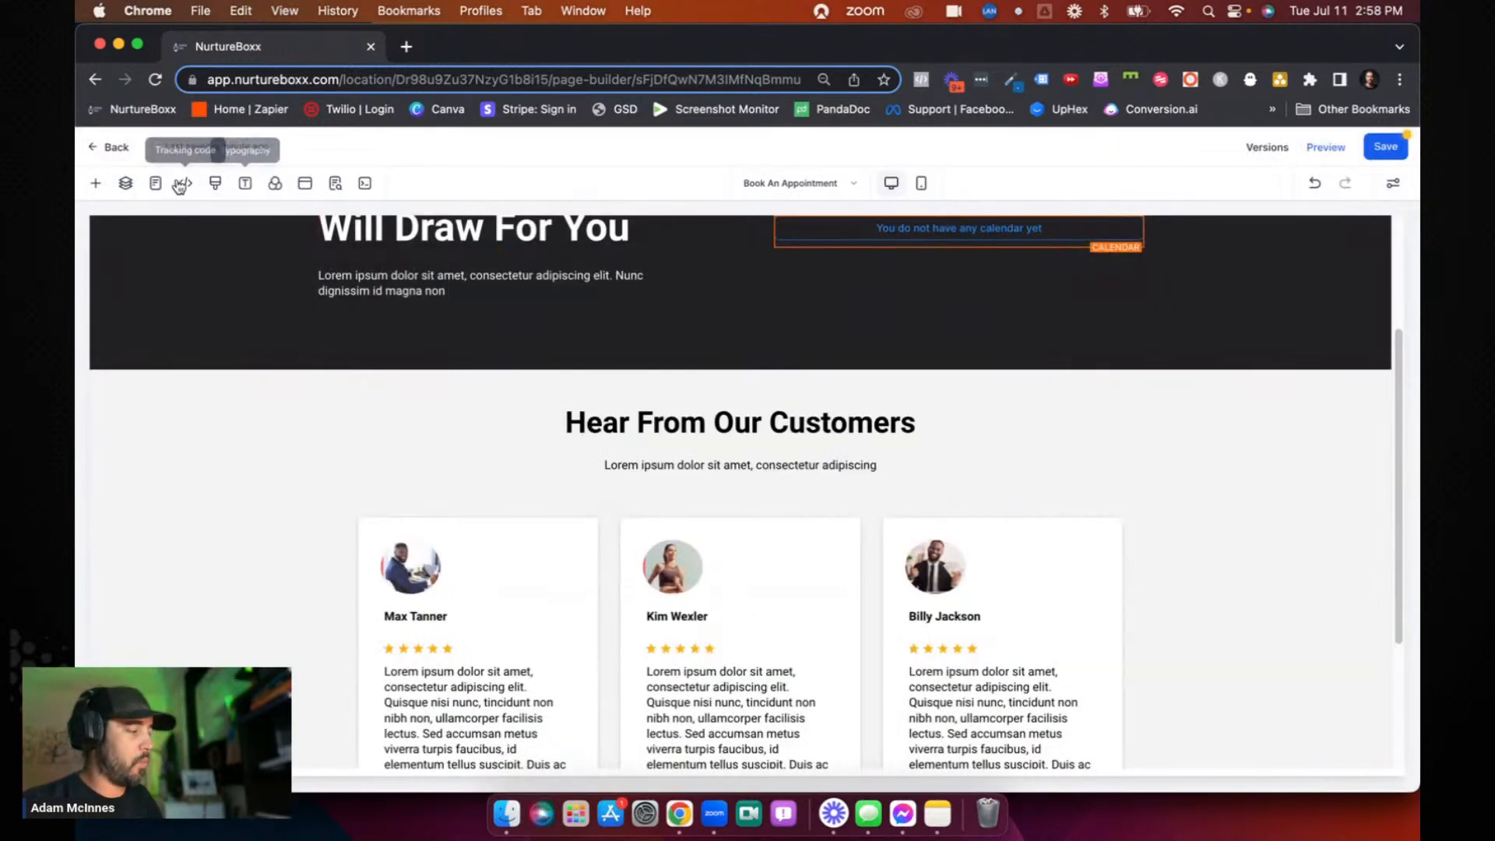
- Review the page's typography and background settings, also showing the dark headline section's own settings
{"action": "left_click", "coordinate": [246, 185]}
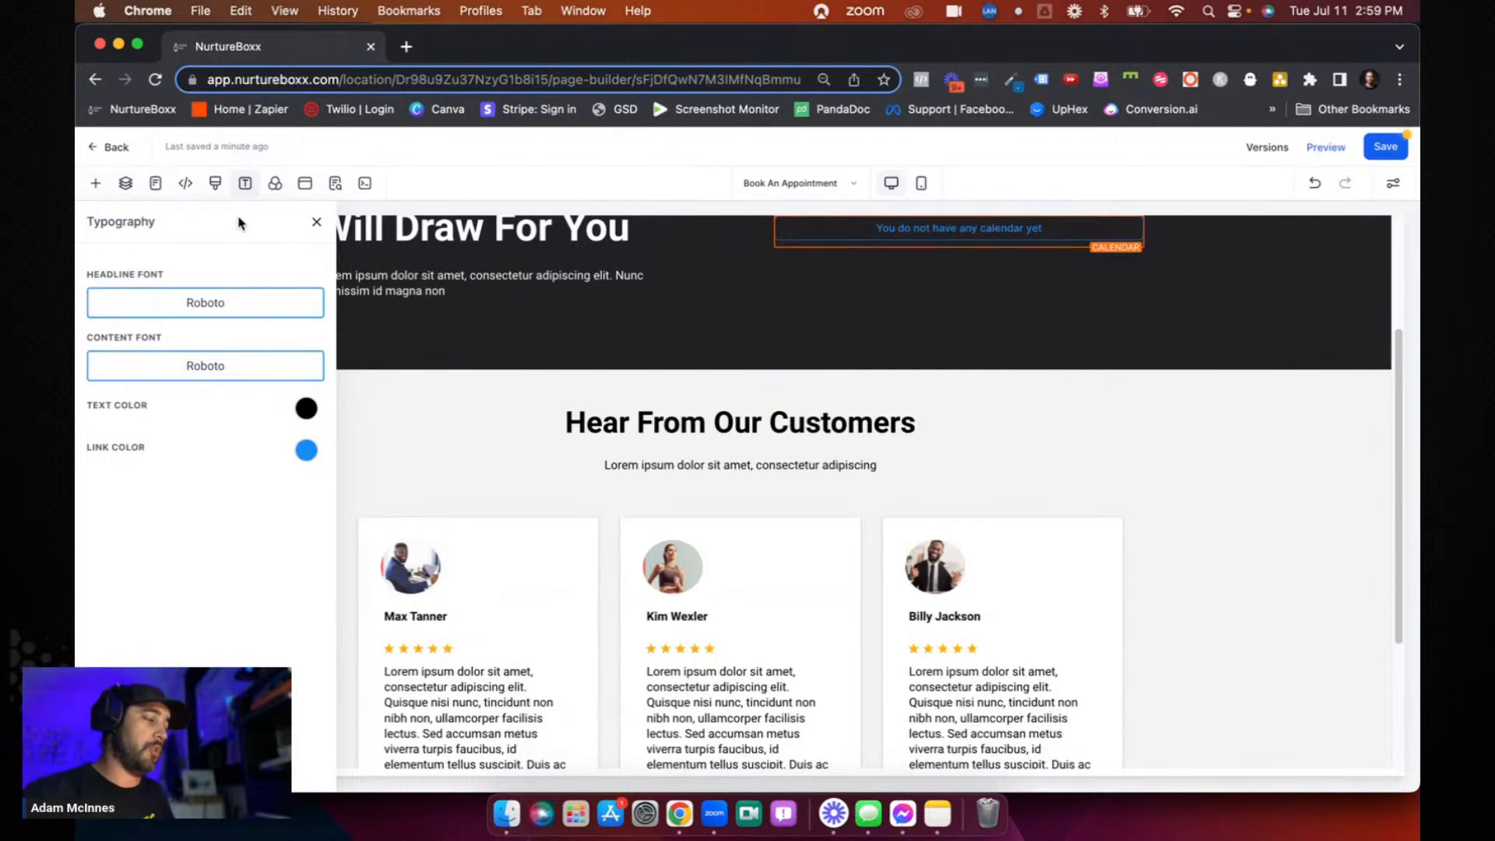
{"action": "left_click", "coordinate": [275, 187]}
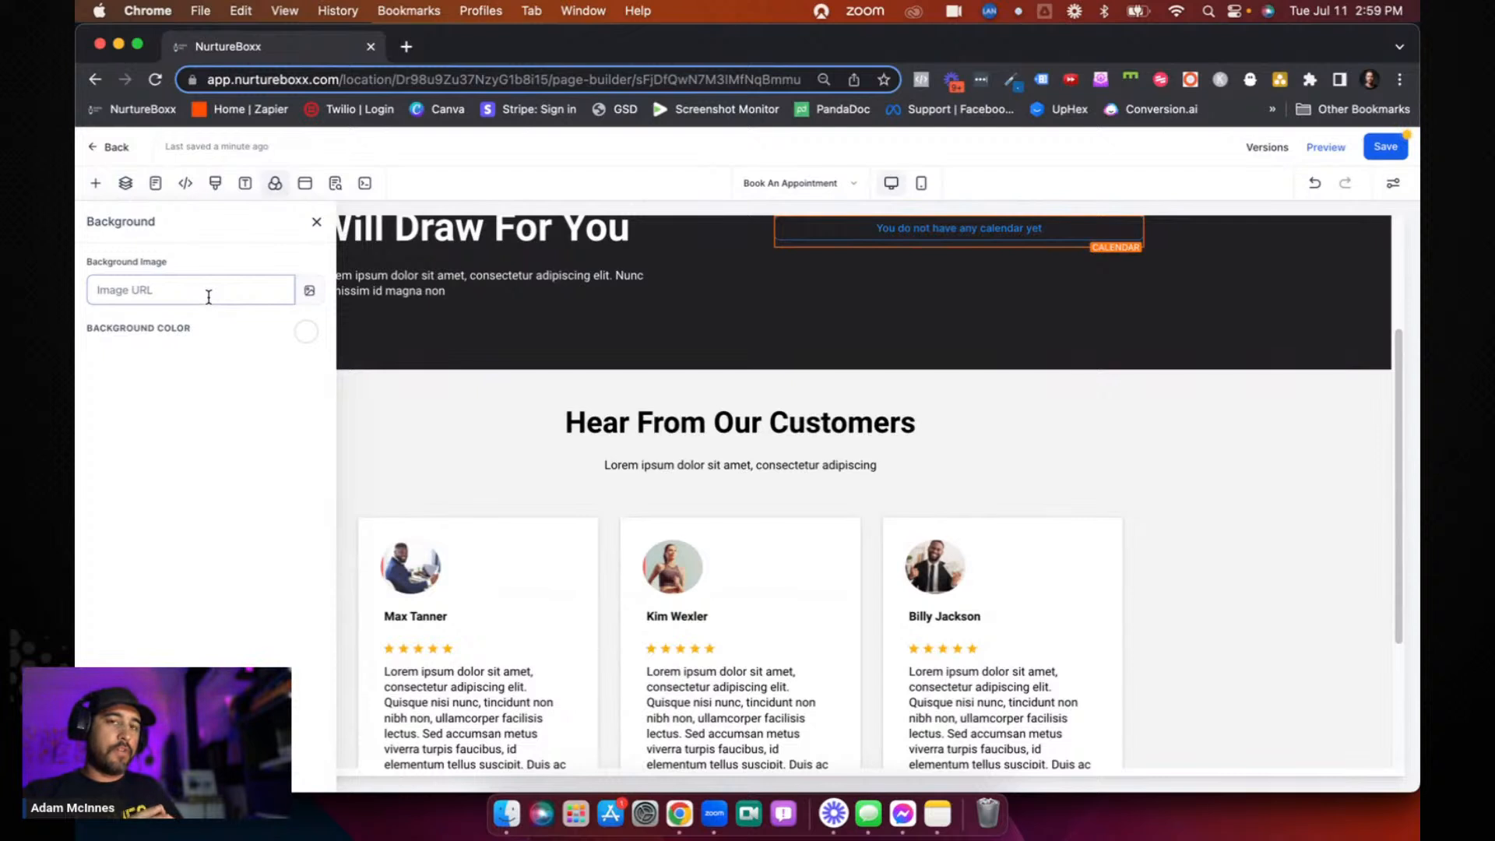
{"action": "left_click", "coordinate": [376, 368]}
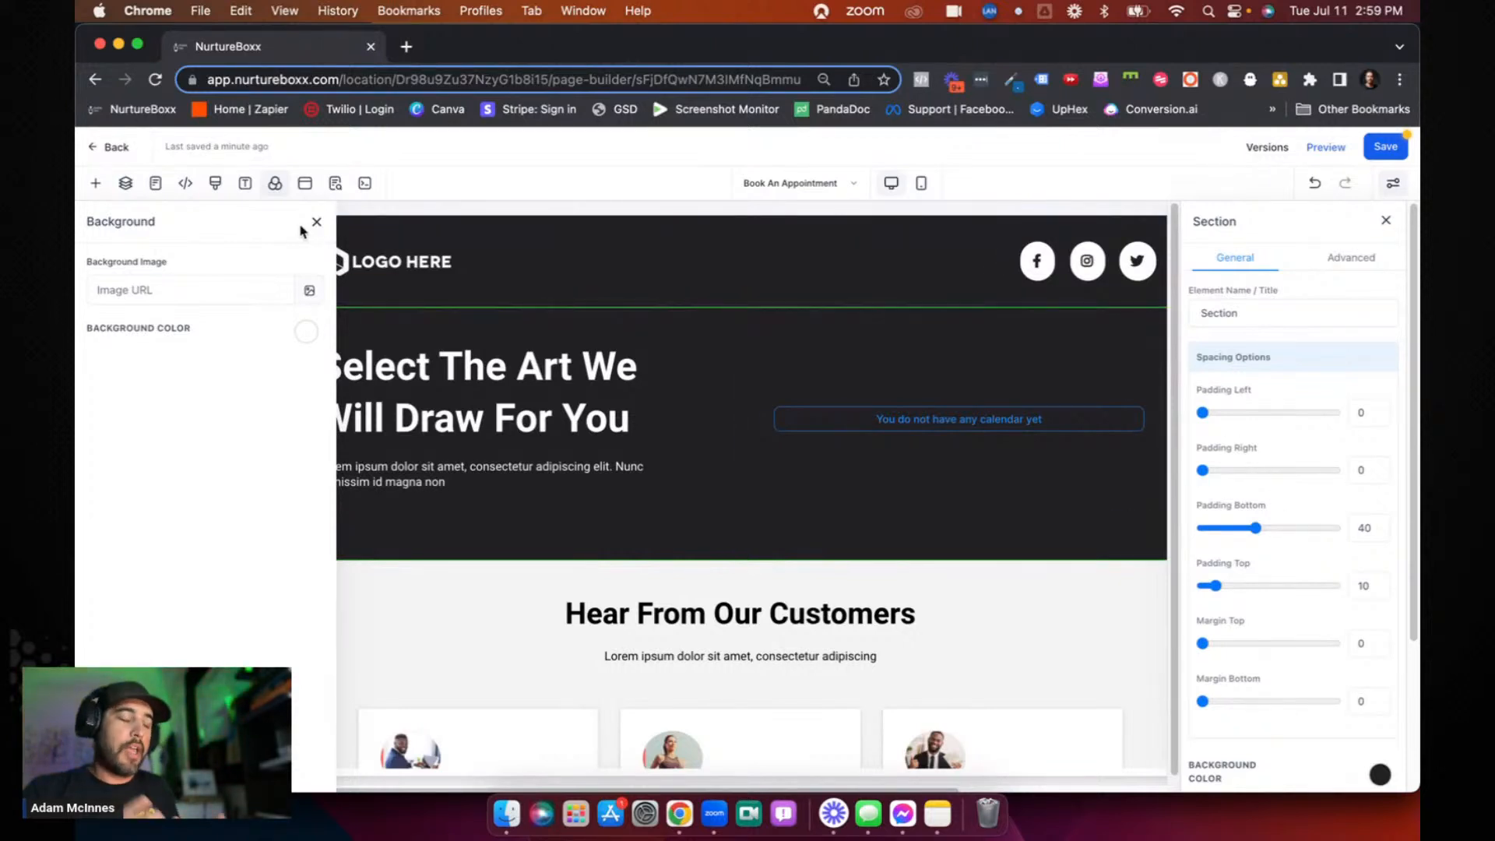
{"action": "left_click", "coordinate": [158, 293]}
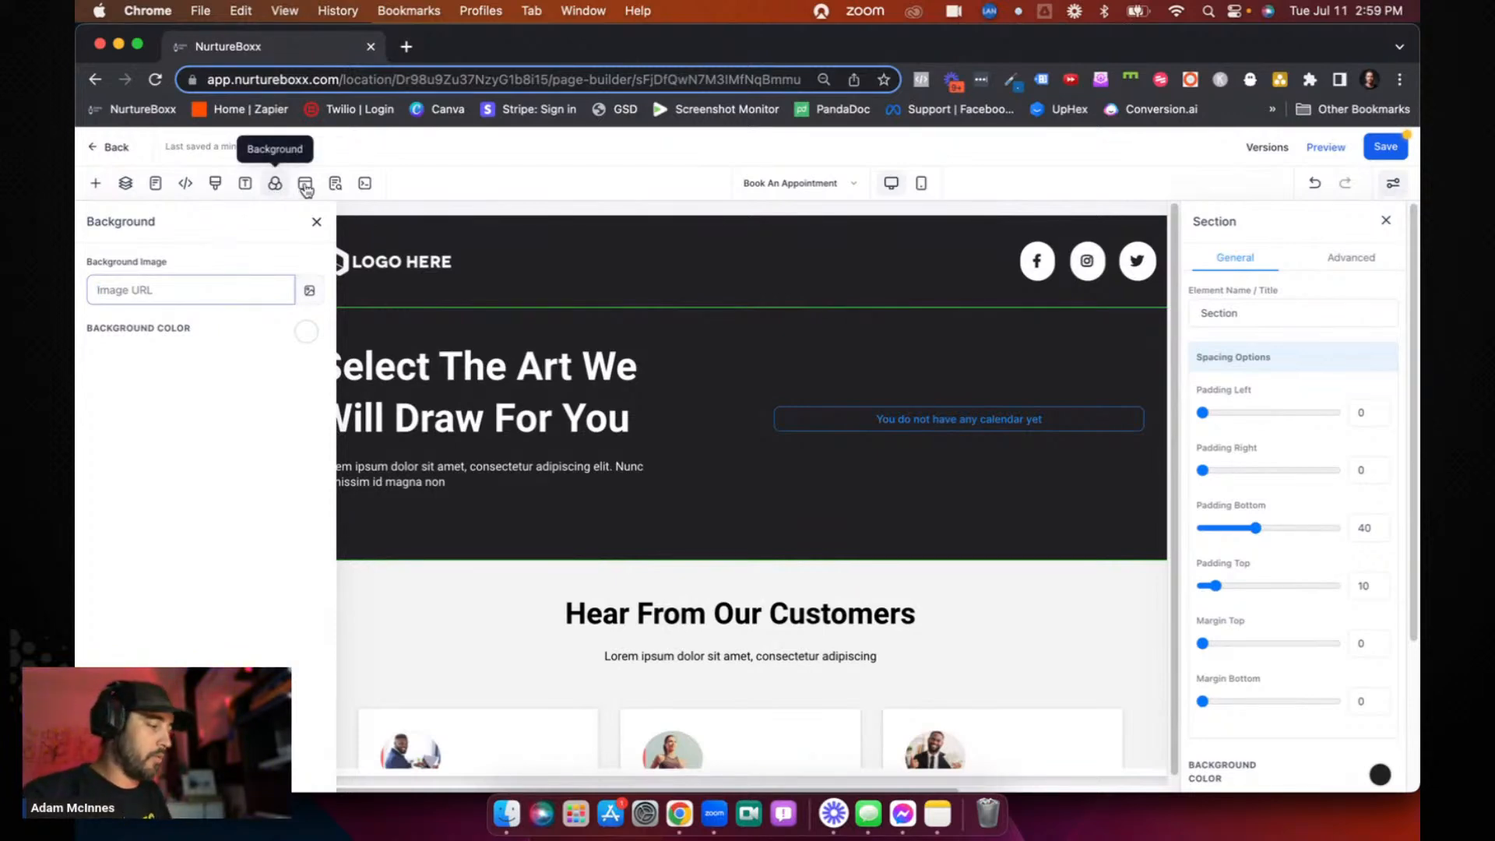
- Show the page's popup, review its general and advanced settings, and close the popup
{"action": "left_click", "coordinate": [335, 184]}
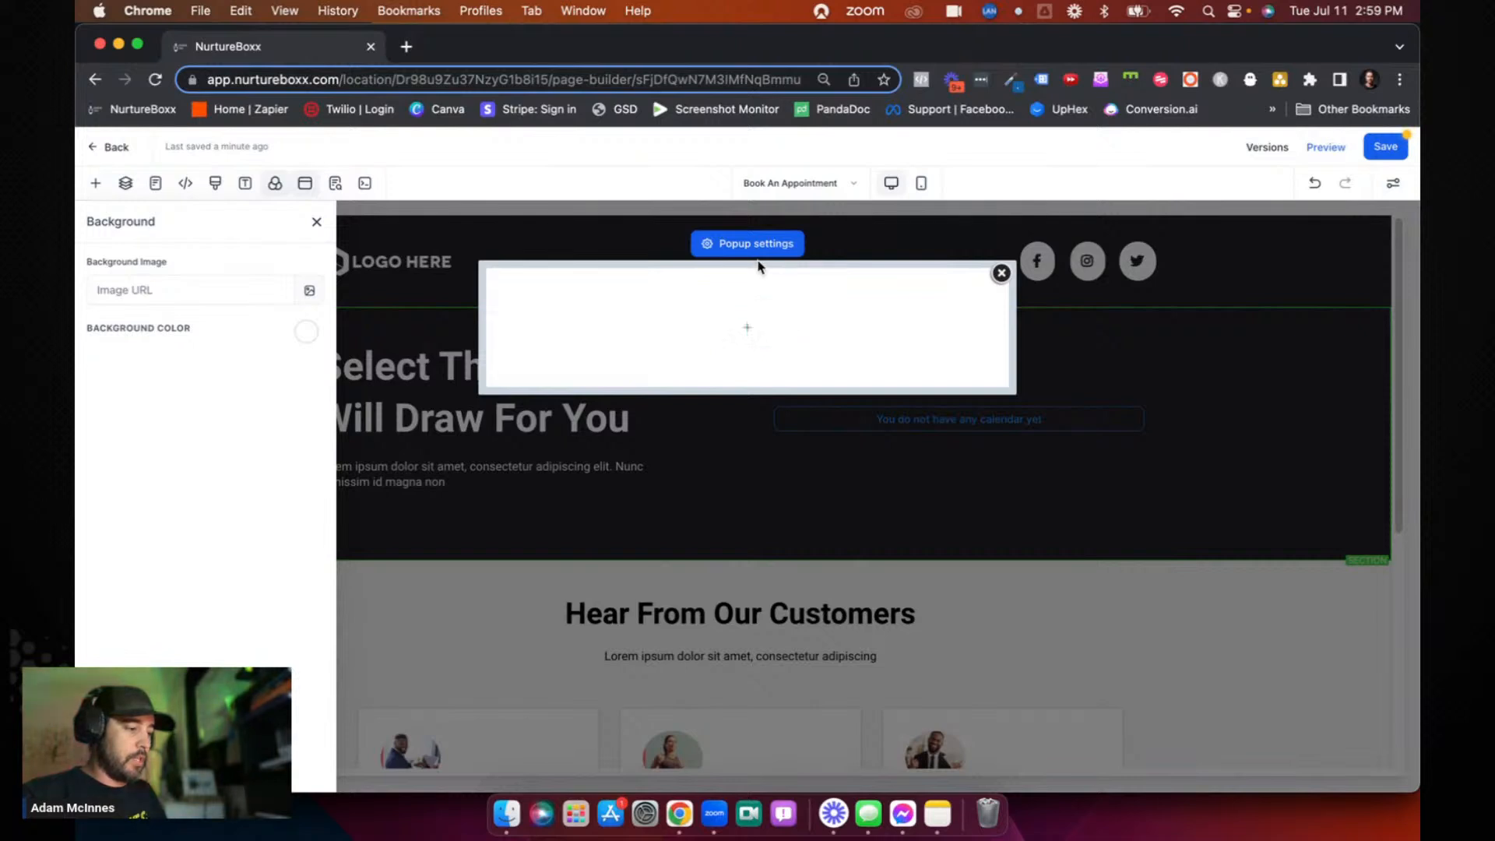
{"action": "left_click", "coordinate": [747, 243]}
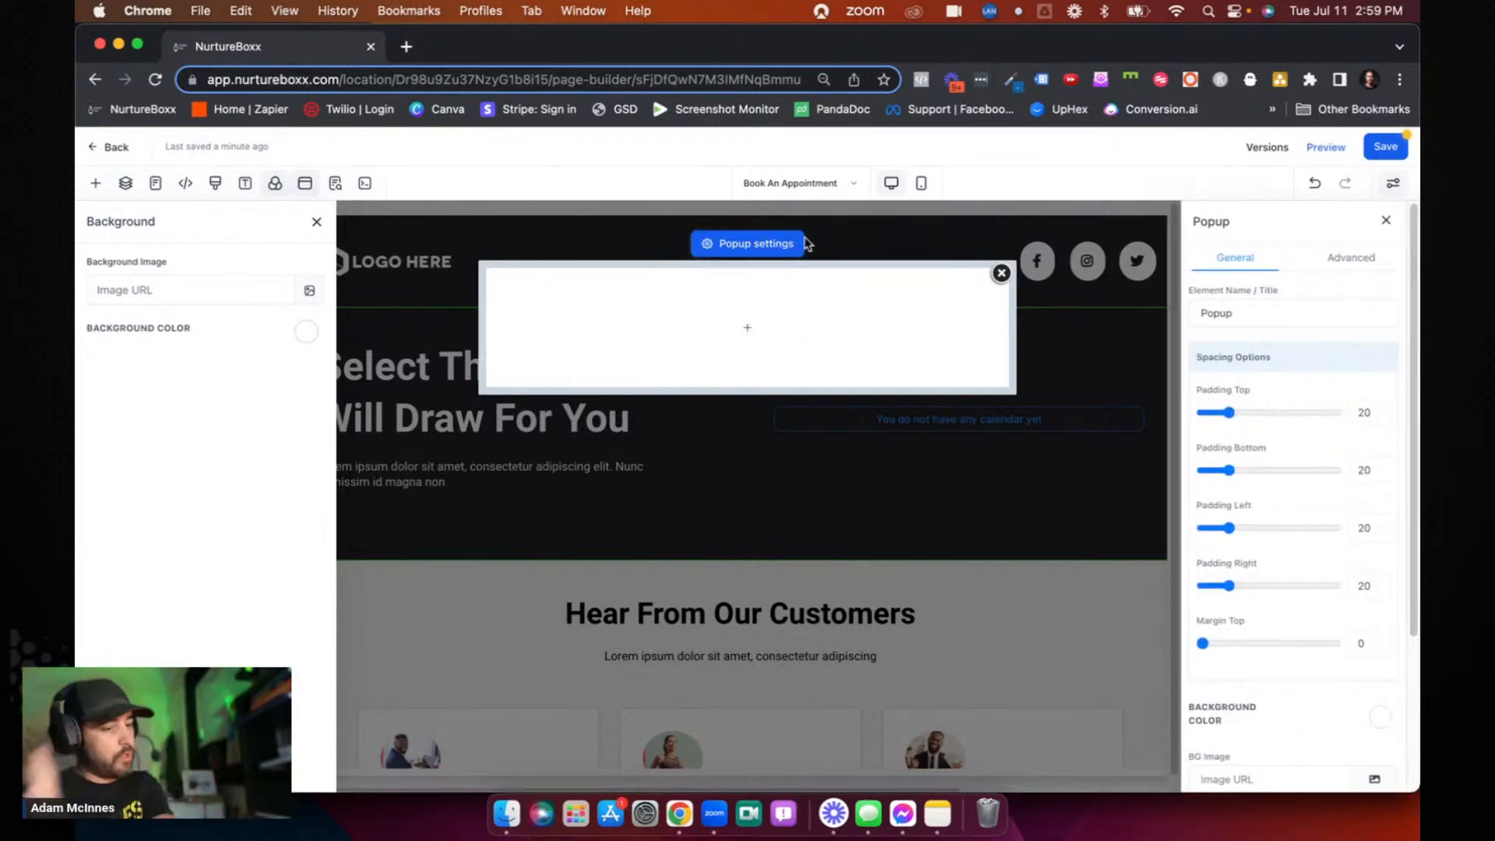
{"action": "scroll", "coordinate": [1285, 380], "scroll_direction": "down", "scroll_amount": 5}
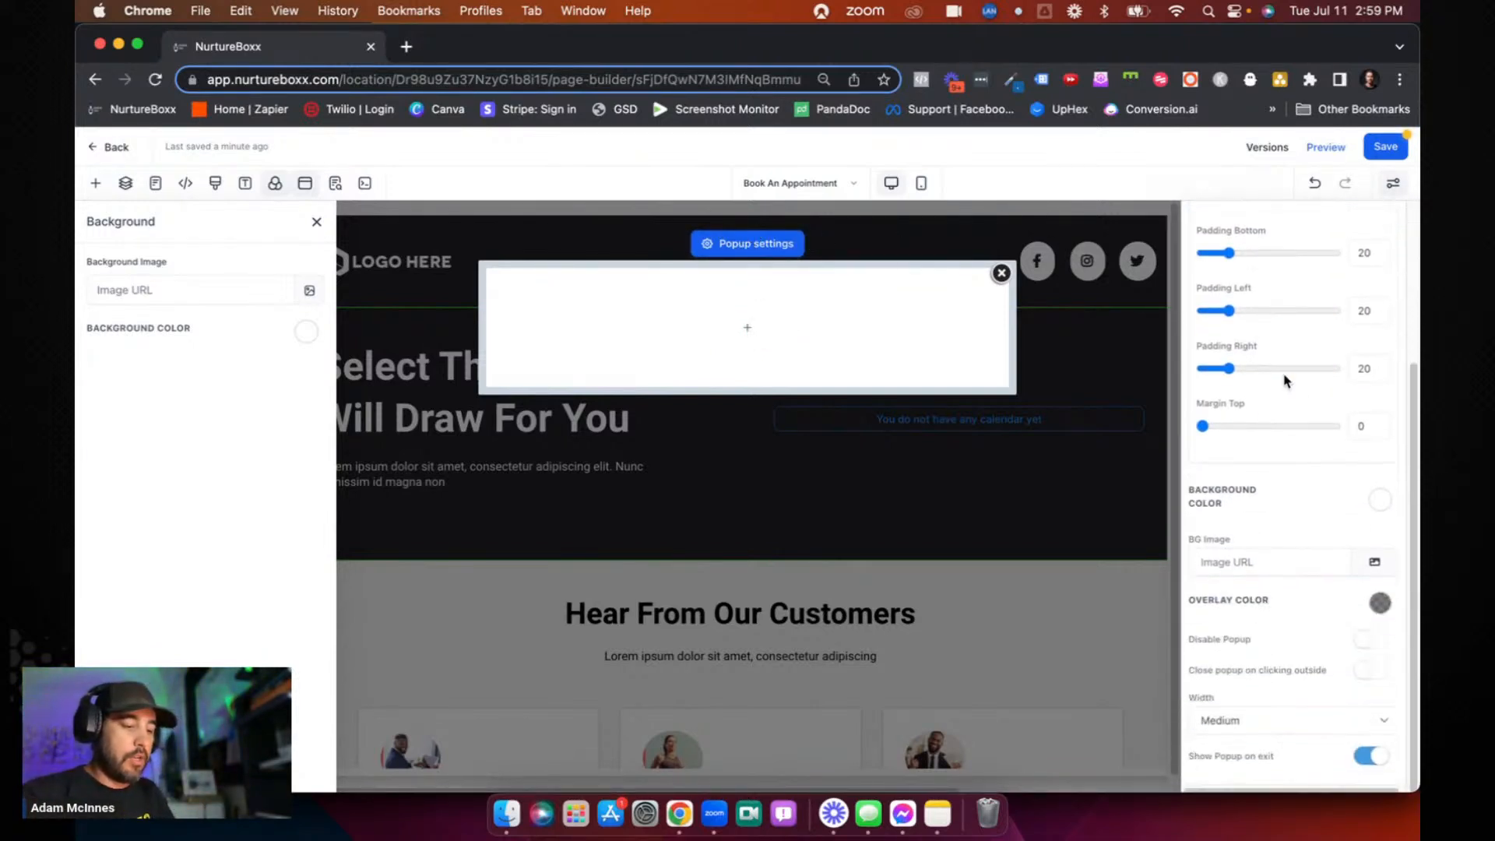
{"action": "scroll", "coordinate": [1289, 736], "scroll_direction": "up", "scroll_amount": 5}
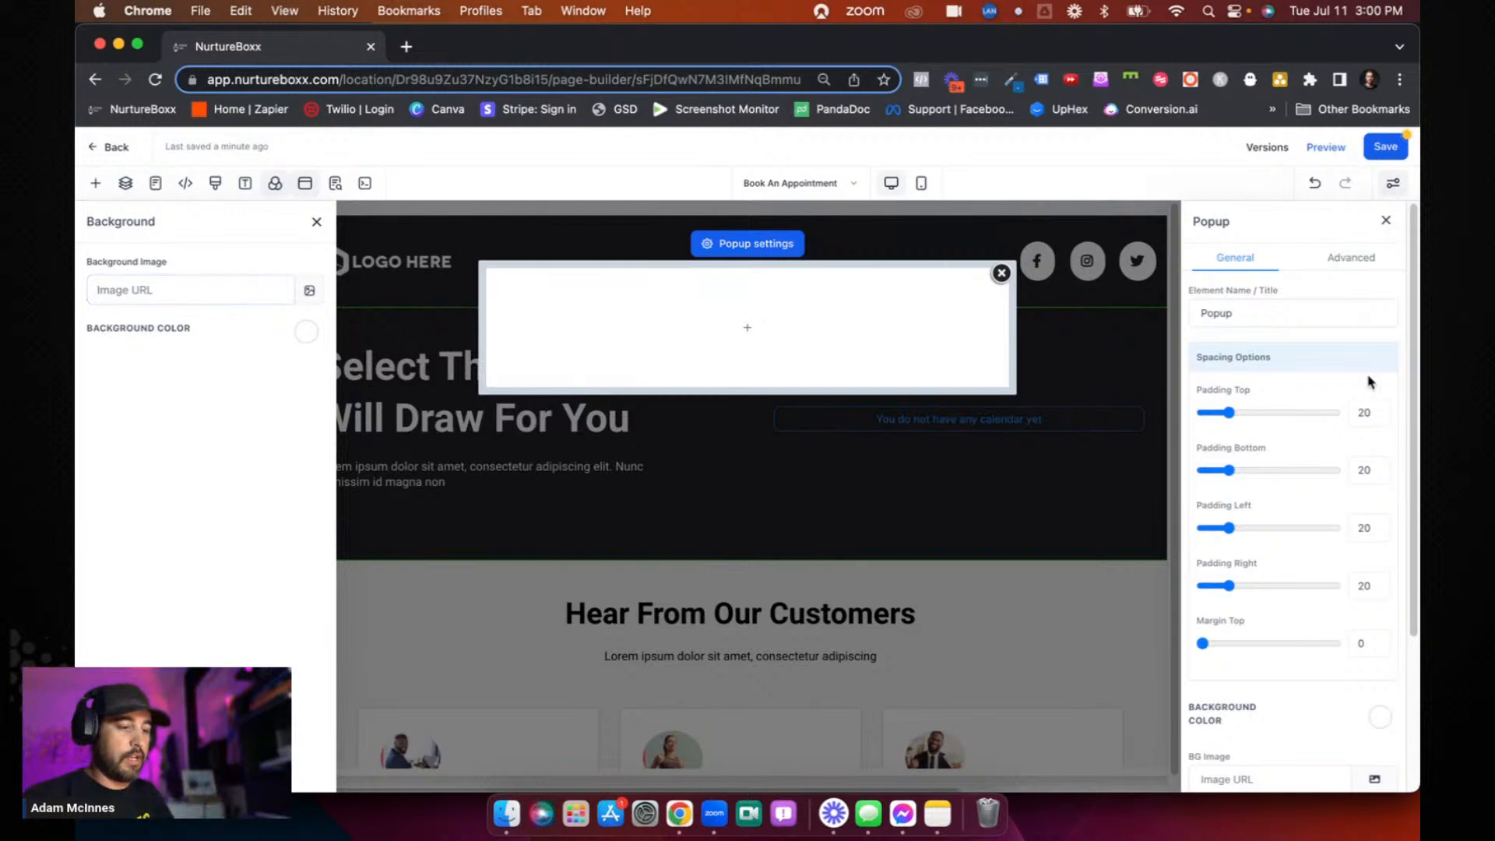
{"action": "scroll", "coordinate": [1371, 381], "scroll_direction": "down", "scroll_amount": 3}
{"action": "scroll", "coordinate": [1367, 376], "scroll_direction": "up", "scroll_amount": 3}
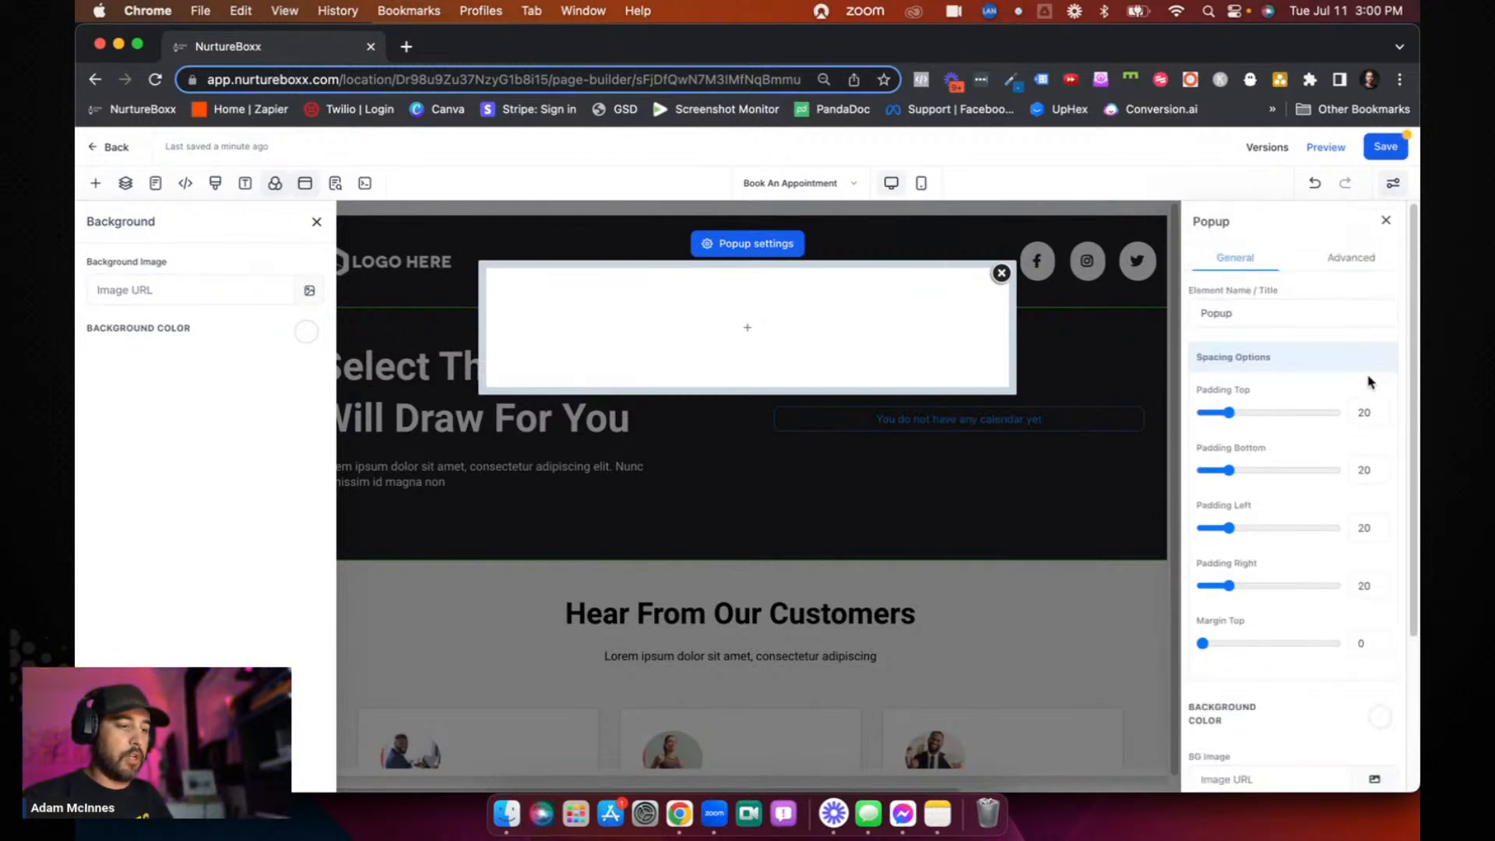
{"action": "left_click", "coordinate": [1352, 257]}
{"action": "left_click", "coordinate": [1246, 260]}
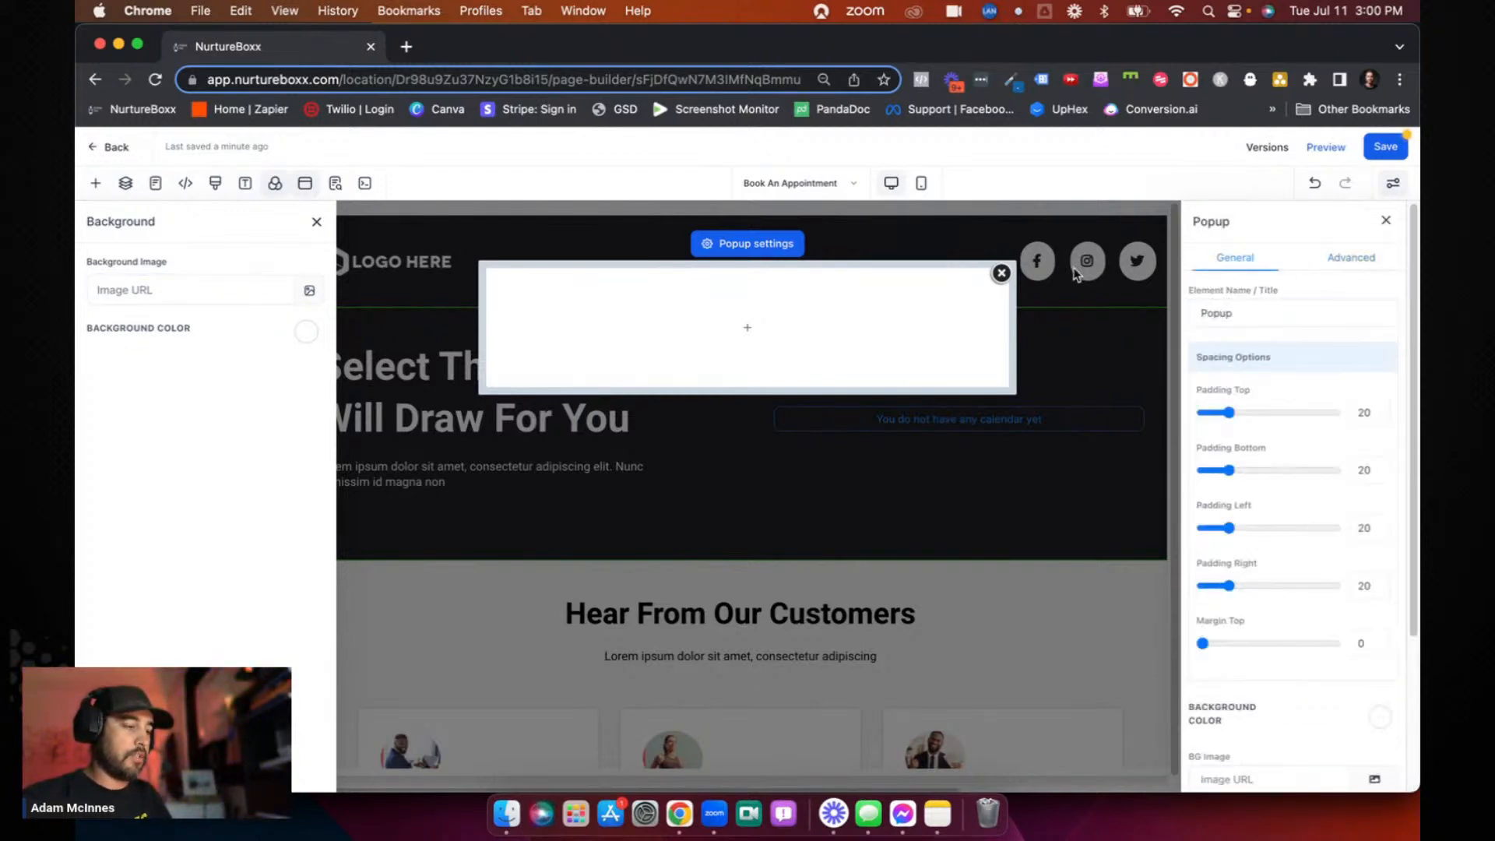
{"action": "left_click", "coordinate": [1003, 276]}
- Show the page's SEO metadata and look through its fields from title to custom meta tags
{"action": "left_click", "coordinate": [336, 184]}
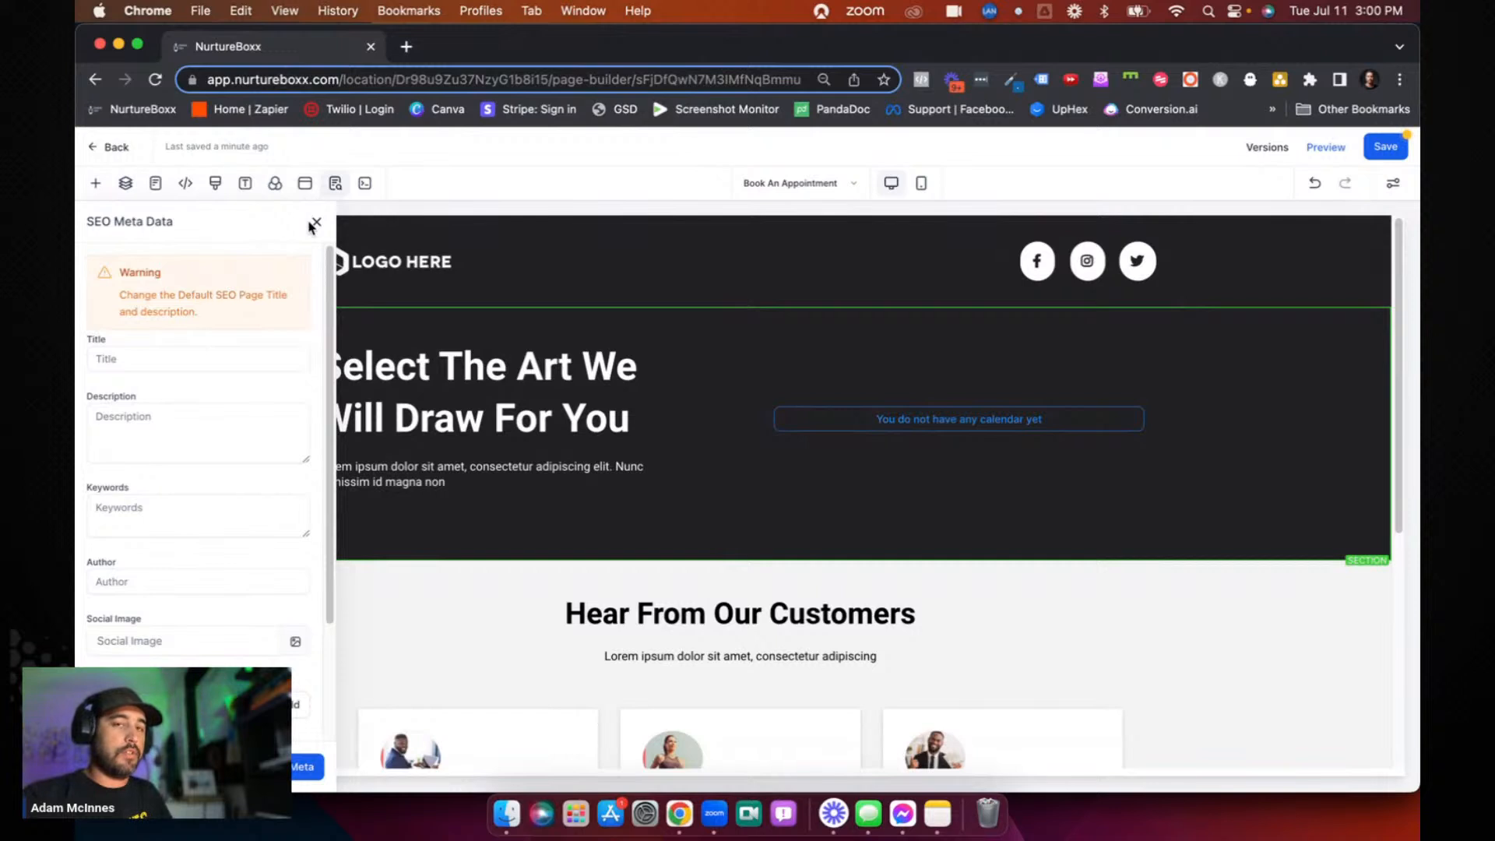
{"action": "scroll", "coordinate": [253, 336], "scroll_direction": "down", "scroll_amount": 1}
{"action": "scroll", "coordinate": [254, 335], "scroll_direction": "up", "scroll_amount": 1}
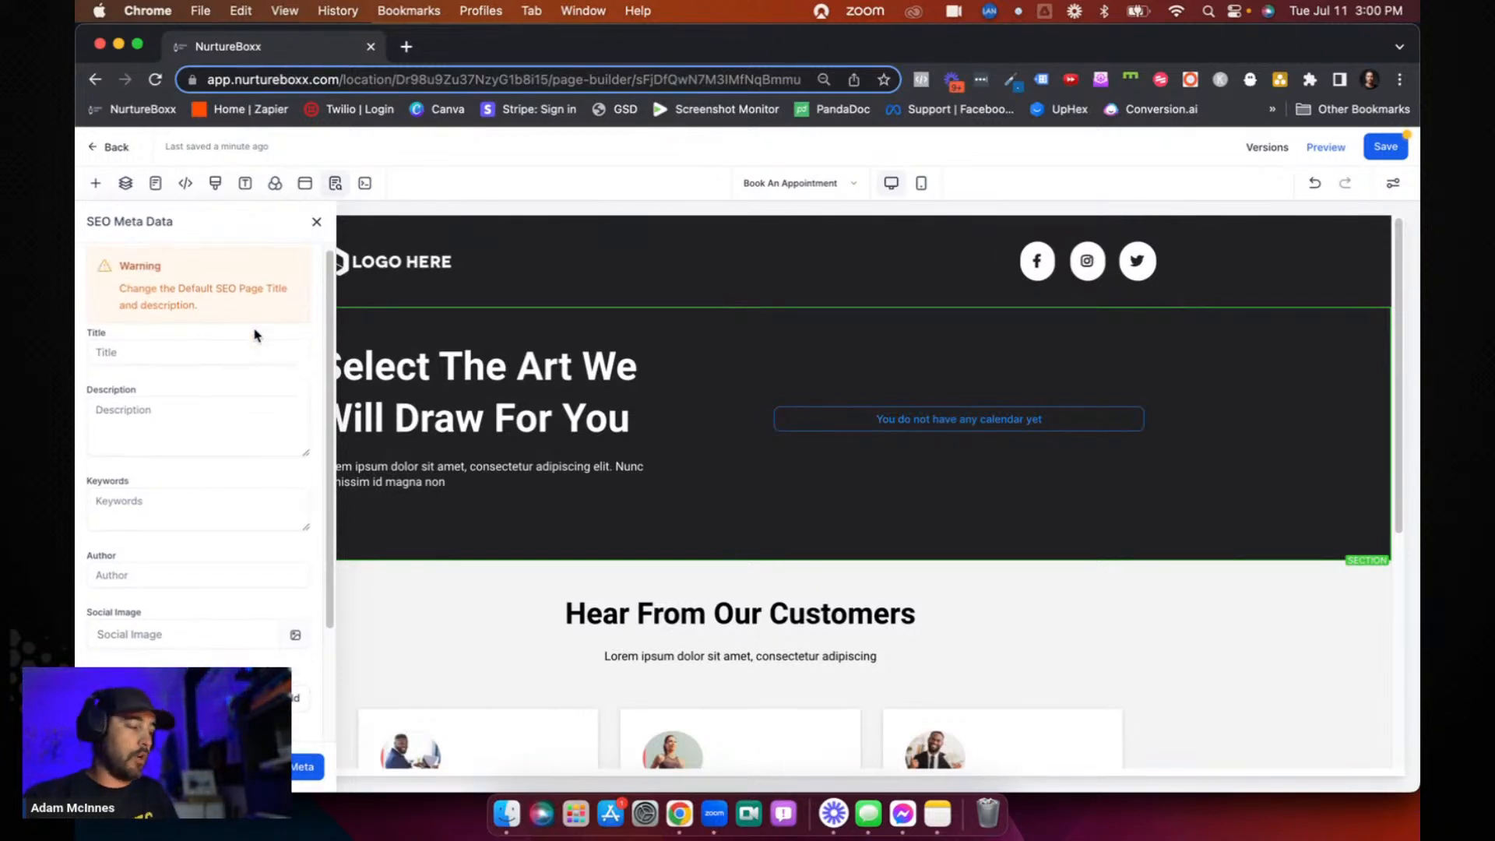
{"action": "scroll", "coordinate": [254, 336], "scroll_direction": "up", "scroll_amount": 1}
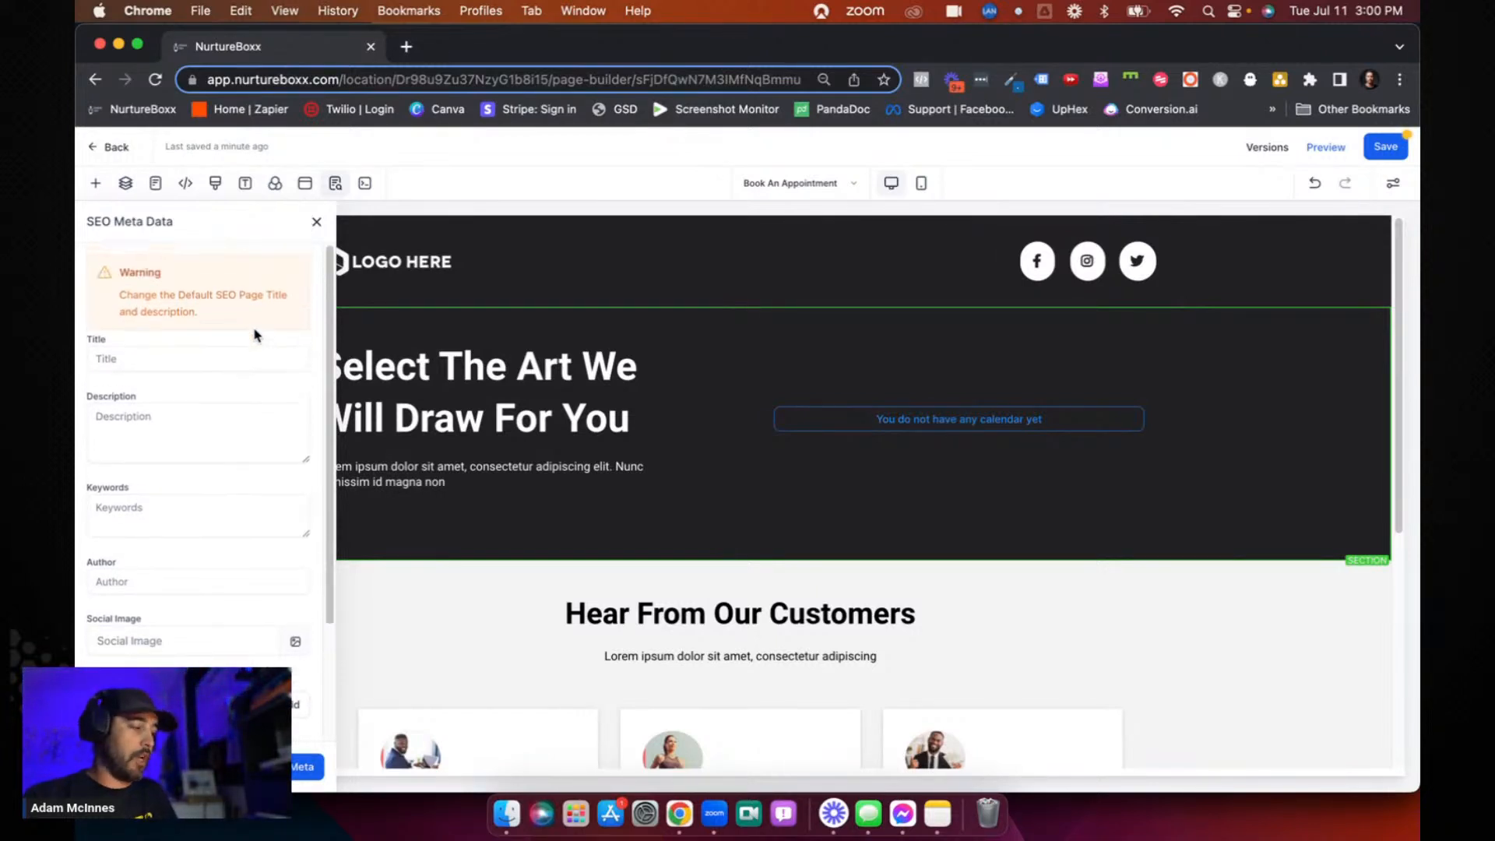
- Reopen the page's popup and turn on Disable Popup in its general settings
{"action": "left_click", "coordinate": [305, 183]}
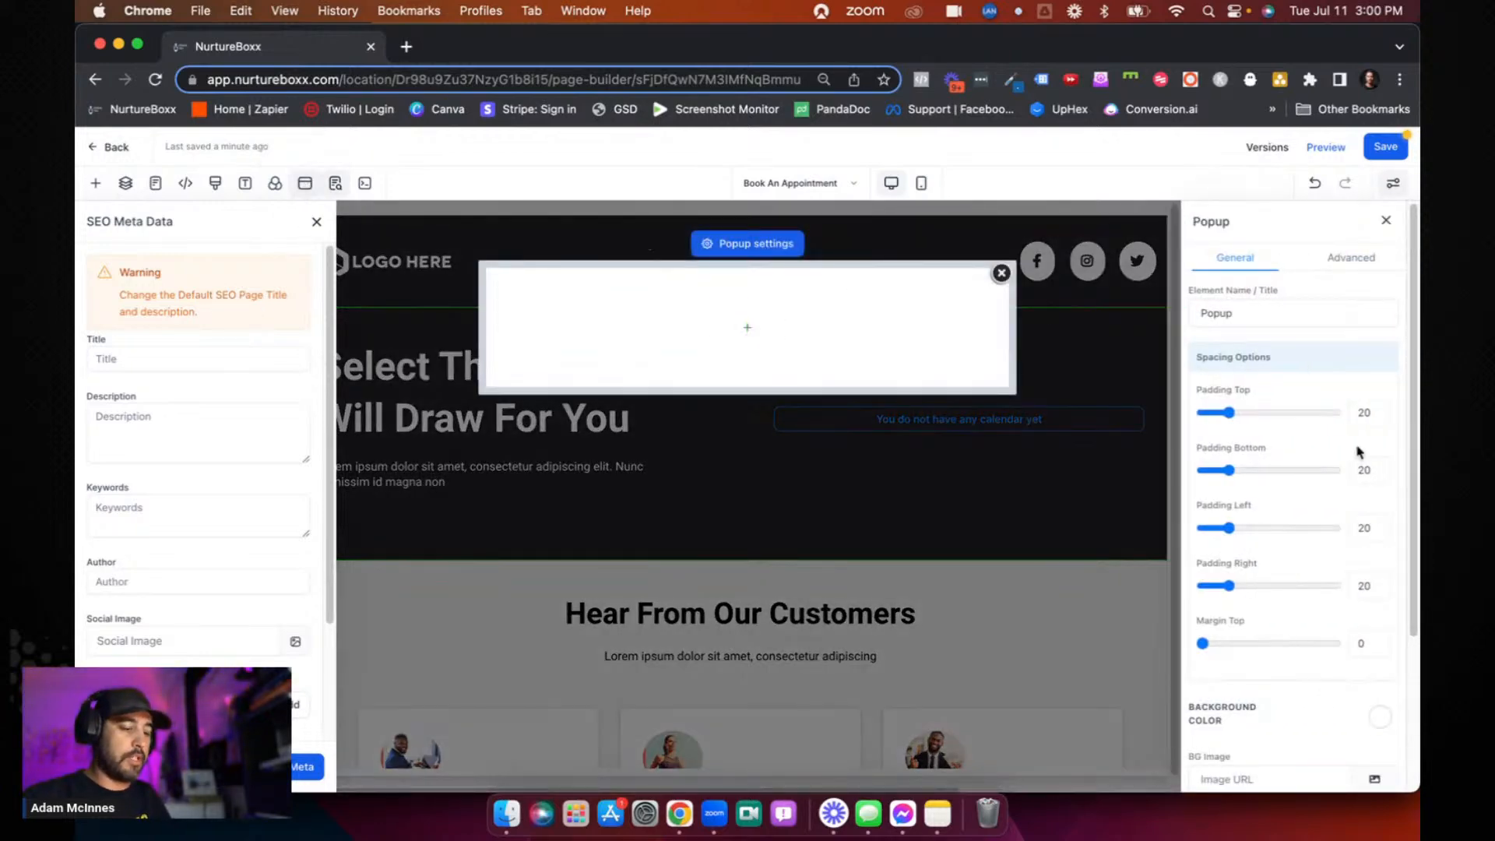
{"action": "scroll", "coordinate": [1359, 452], "scroll_direction": "down", "scroll_amount": 5}
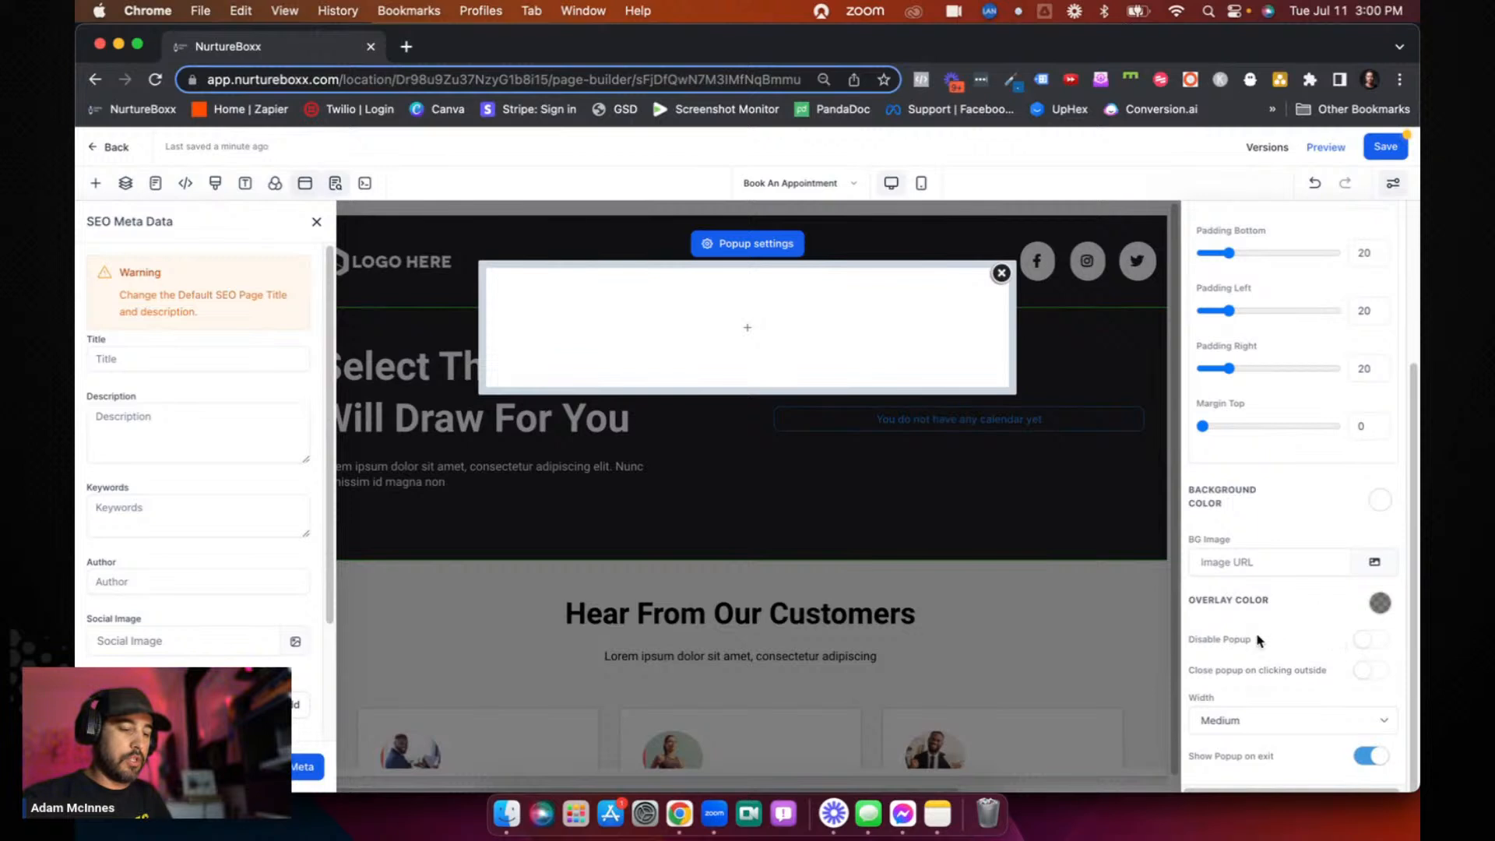
{"action": "left_click_drag", "start_coordinate": [1202, 637], "coordinate": [1299, 647]}
{"action": "left_click", "coordinate": [1364, 639]}
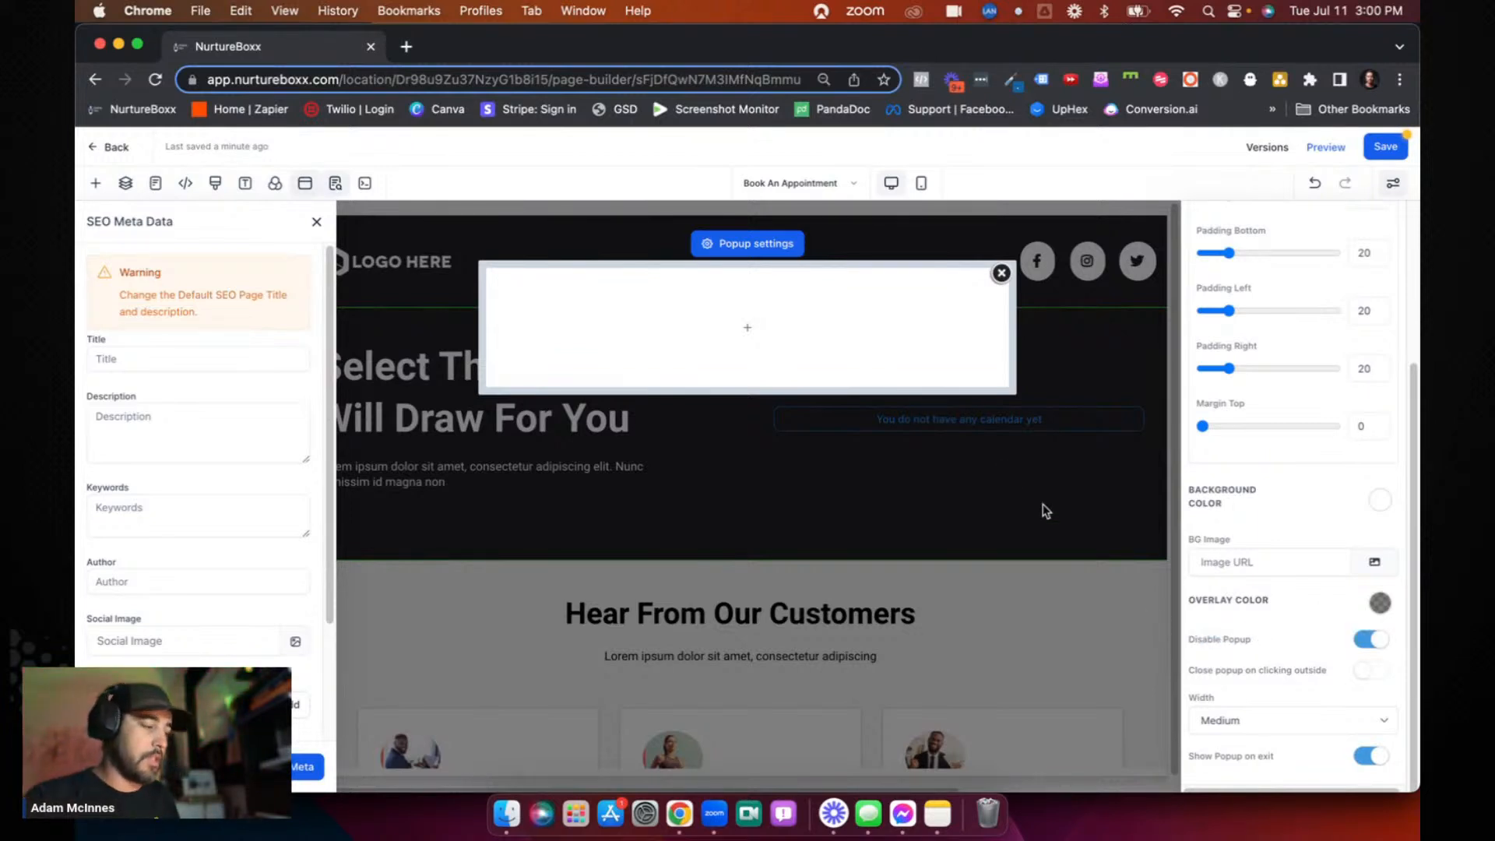
- Review the SEO title, description, keywords, author and social image fields, and close the popup
{"action": "left_click", "coordinate": [335, 184]}
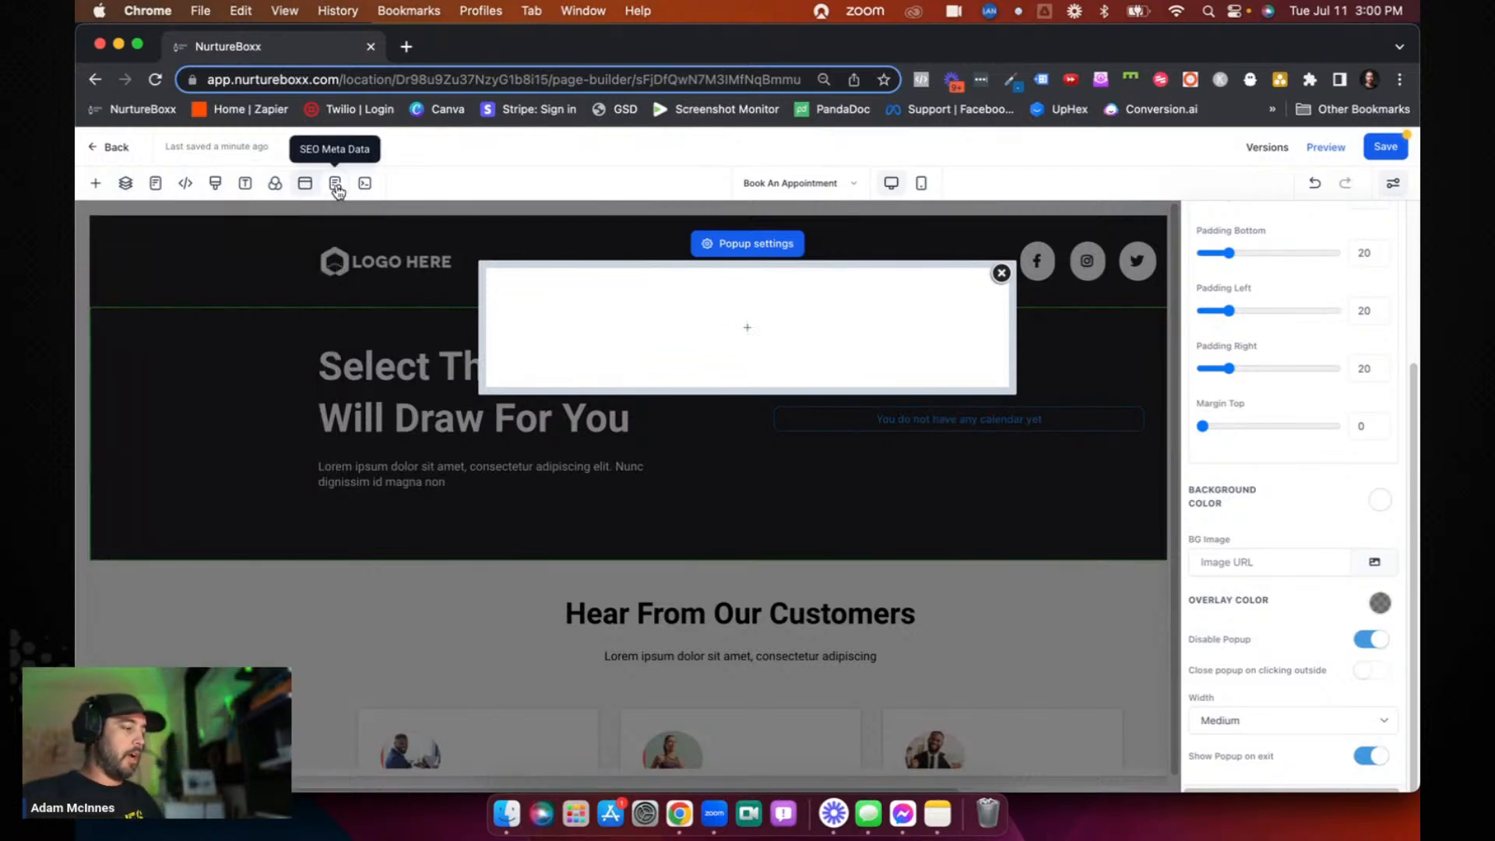
{"action": "left_click", "coordinate": [336, 185]}
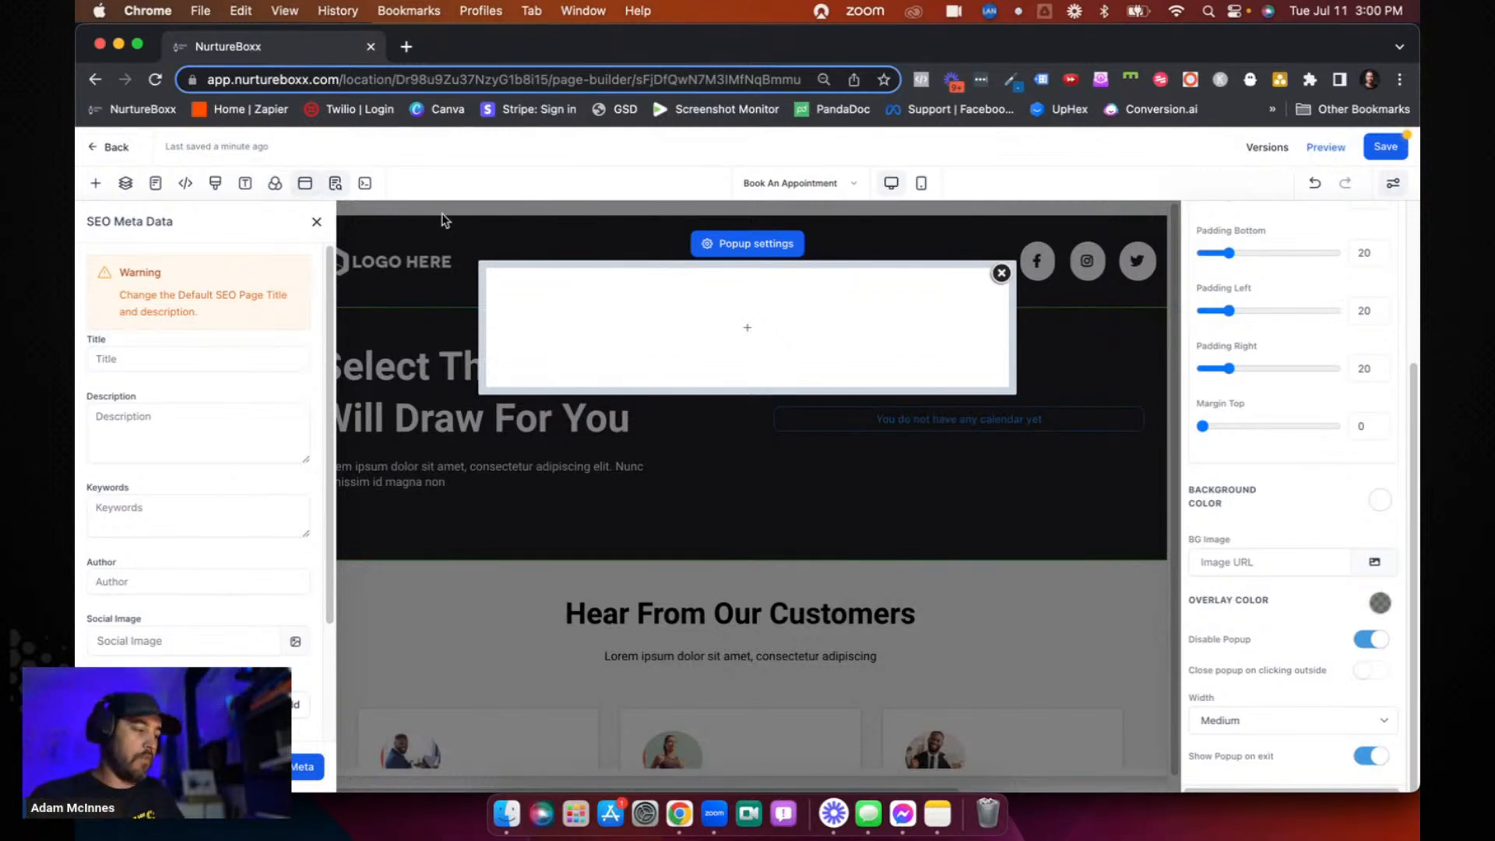
{"action": "left_click", "coordinate": [202, 357]}
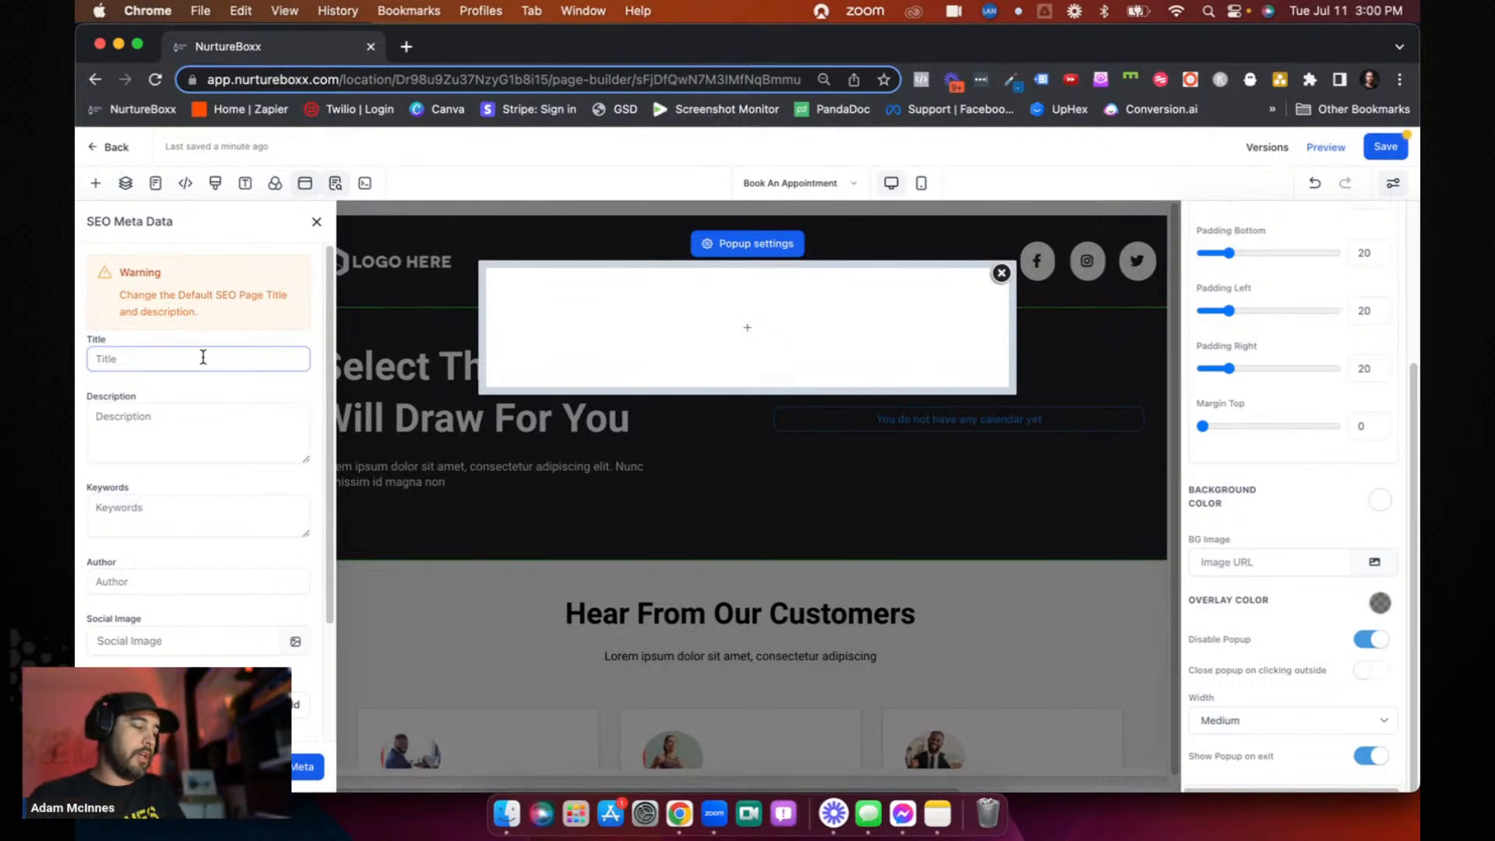
{"action": "scroll", "coordinate": [202, 356], "scroll_direction": "down", "scroll_amount": 3}
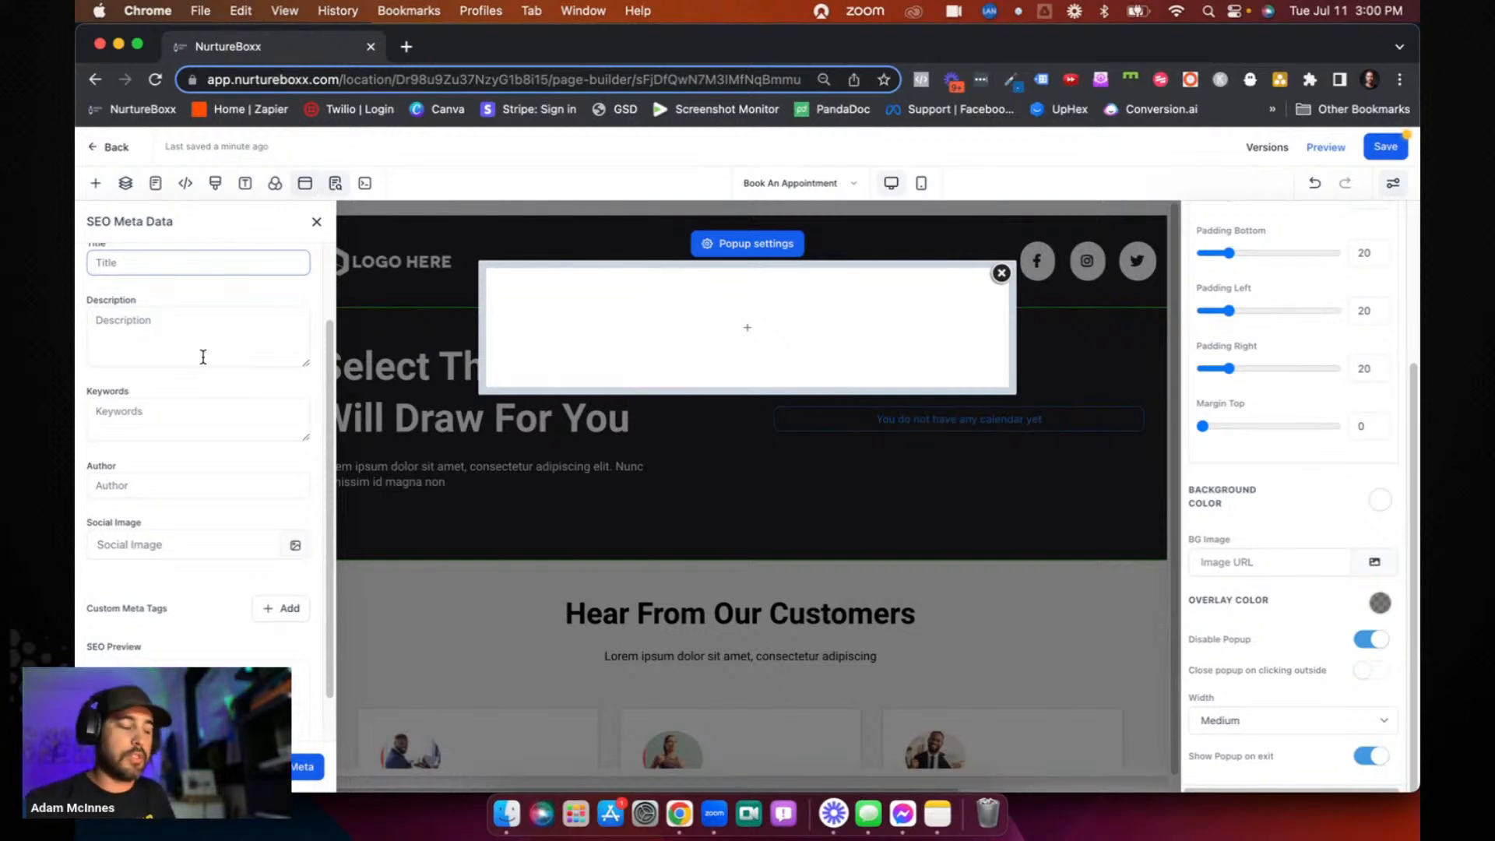
{"action": "left_click", "coordinate": [202, 356]}
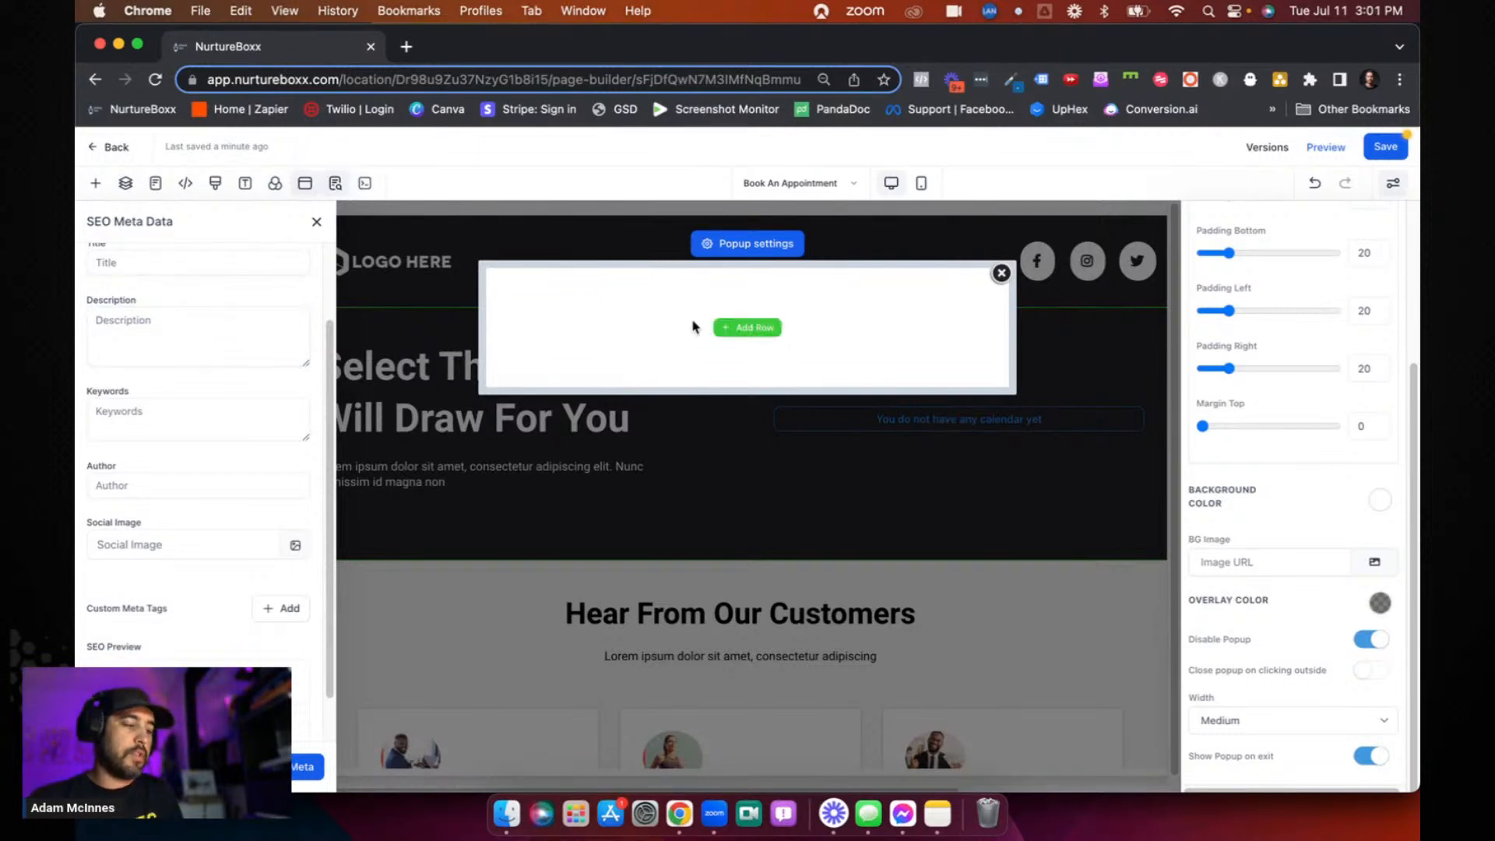
{"action": "left_click", "coordinate": [1002, 274]}
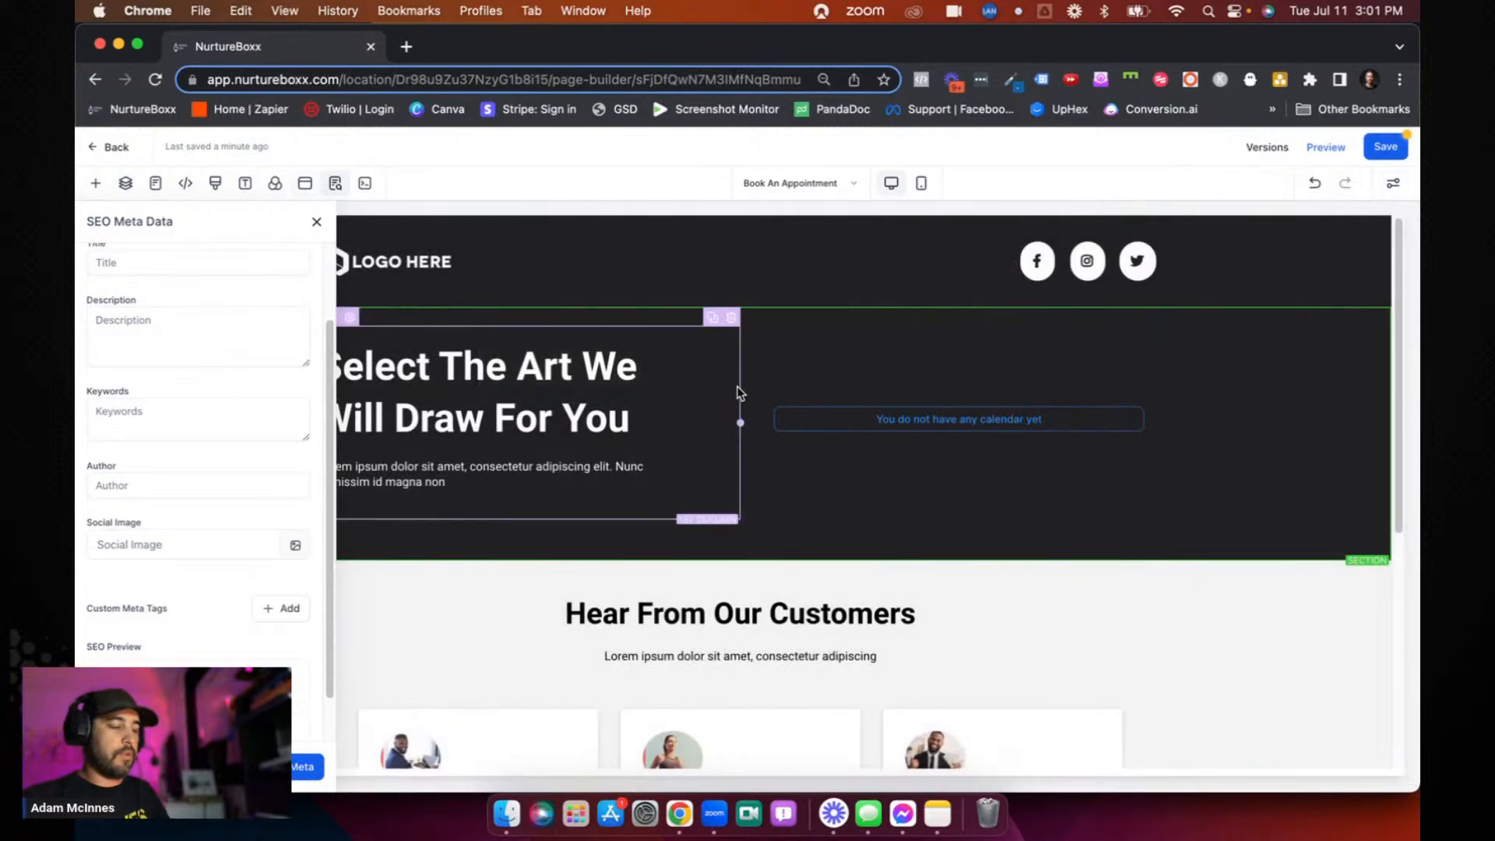
- Add a custom Code element directly below the calendar in the headline section's 2nd Column
{"action": "scroll", "coordinate": [738, 390], "scroll_direction": "down", "scroll_amount": 5}
{"action": "scroll", "coordinate": [737, 390], "scroll_direction": "up", "scroll_amount": 5}
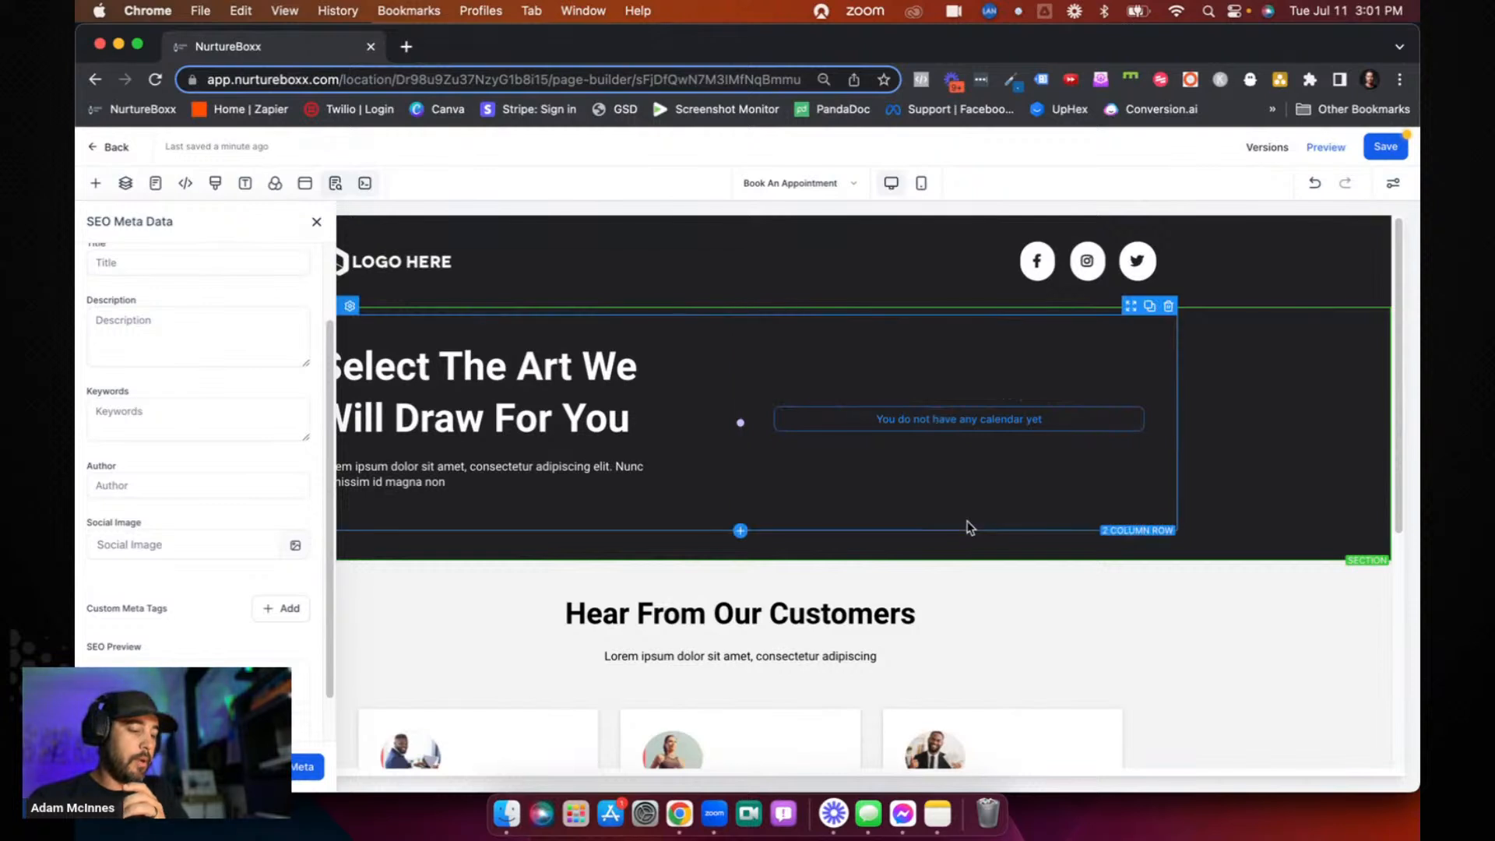
{"action": "left_click", "coordinate": [960, 438]}
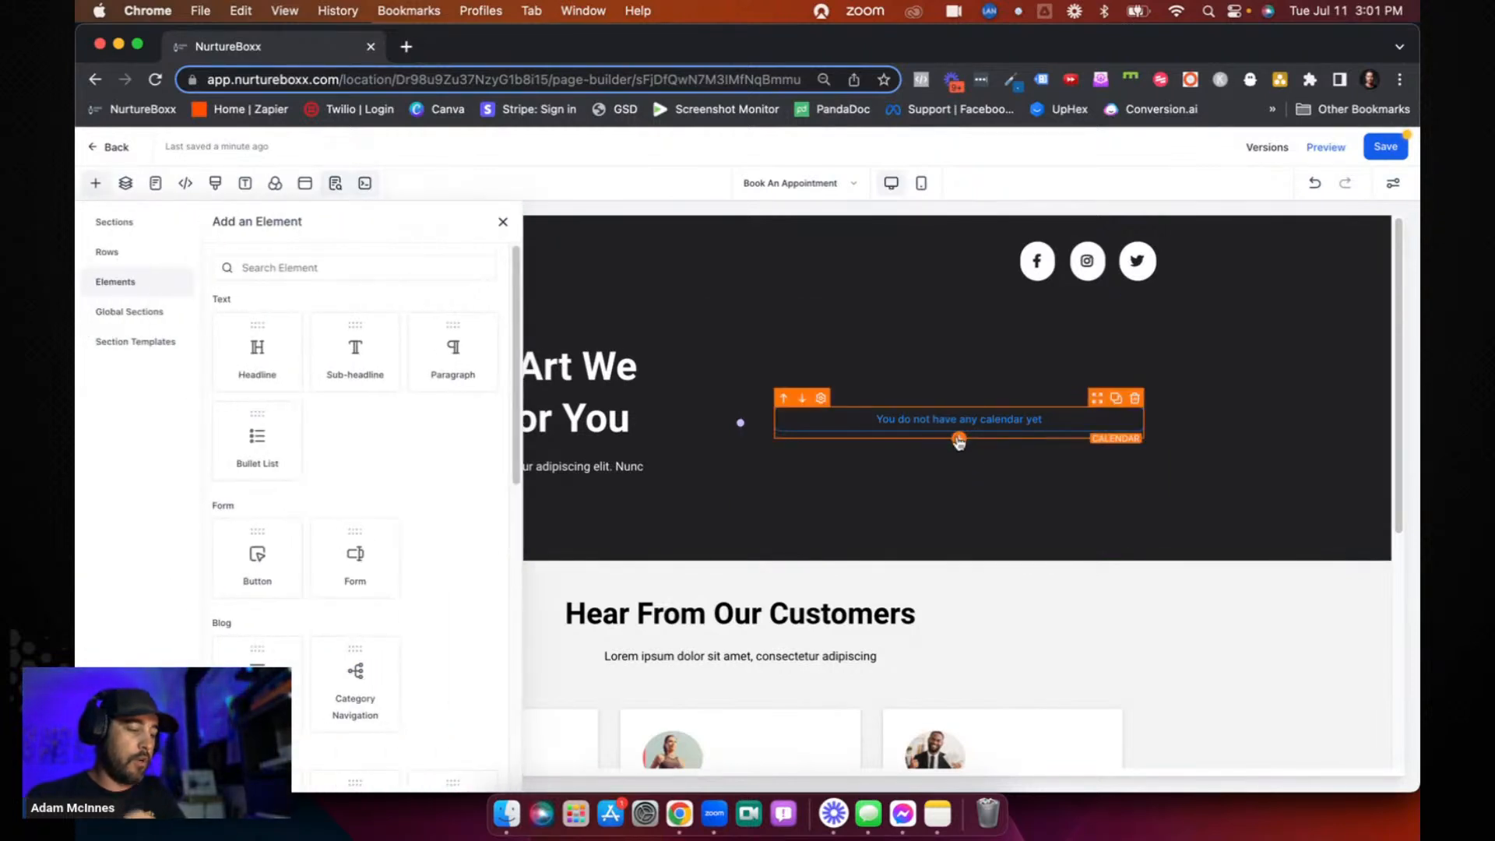
{"action": "scroll", "coordinate": [369, 499], "scroll_direction": "down", "scroll_amount": 5}
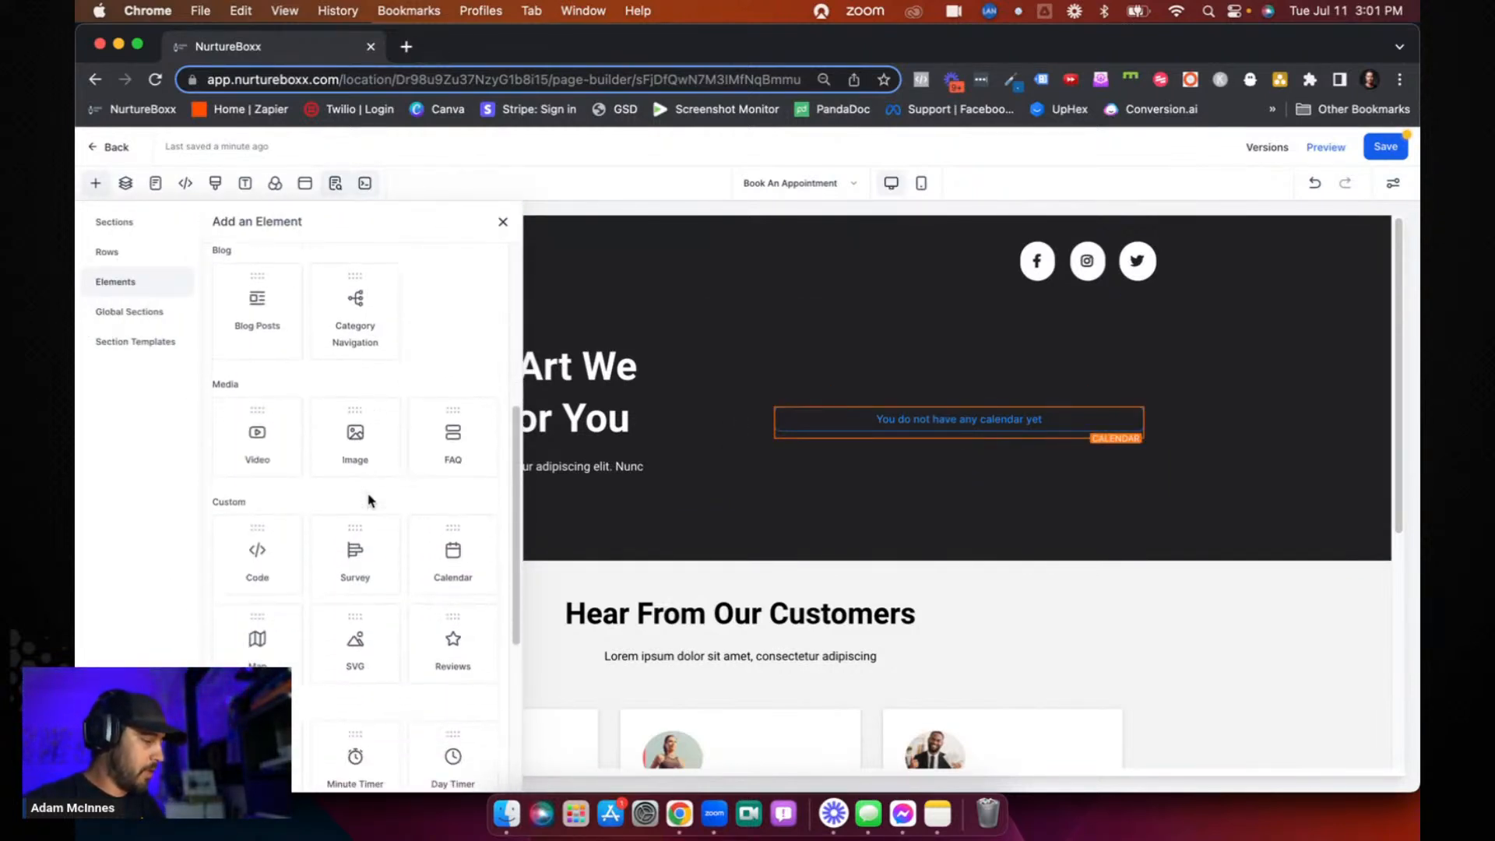
{"action": "left_click", "coordinate": [257, 501]}
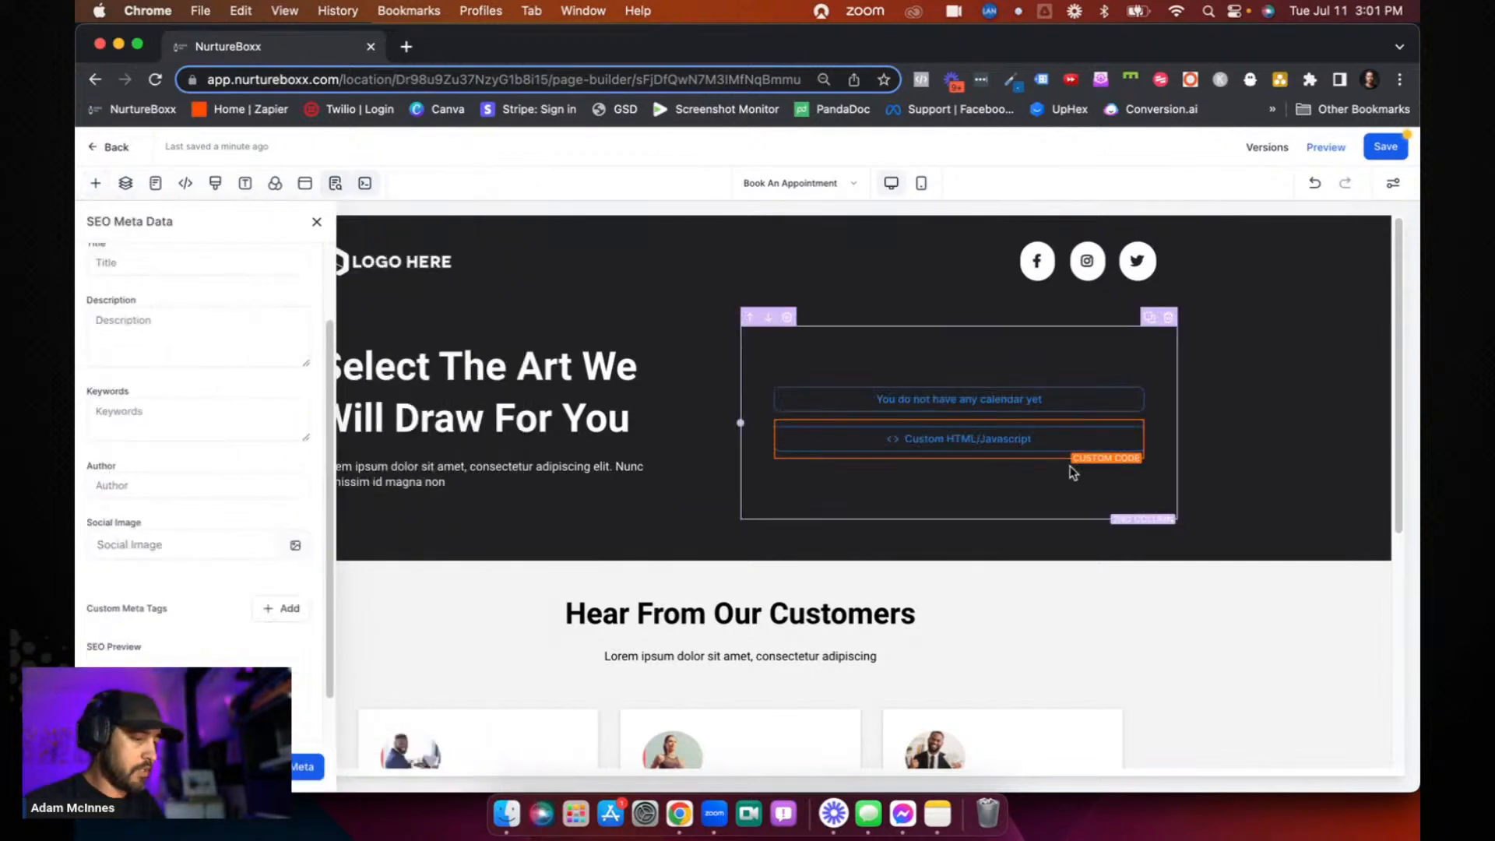
- Select the custom code element and look through the element library from text and form to media, custom, countdown and block elements
{"action": "left_click", "coordinate": [1015, 450]}
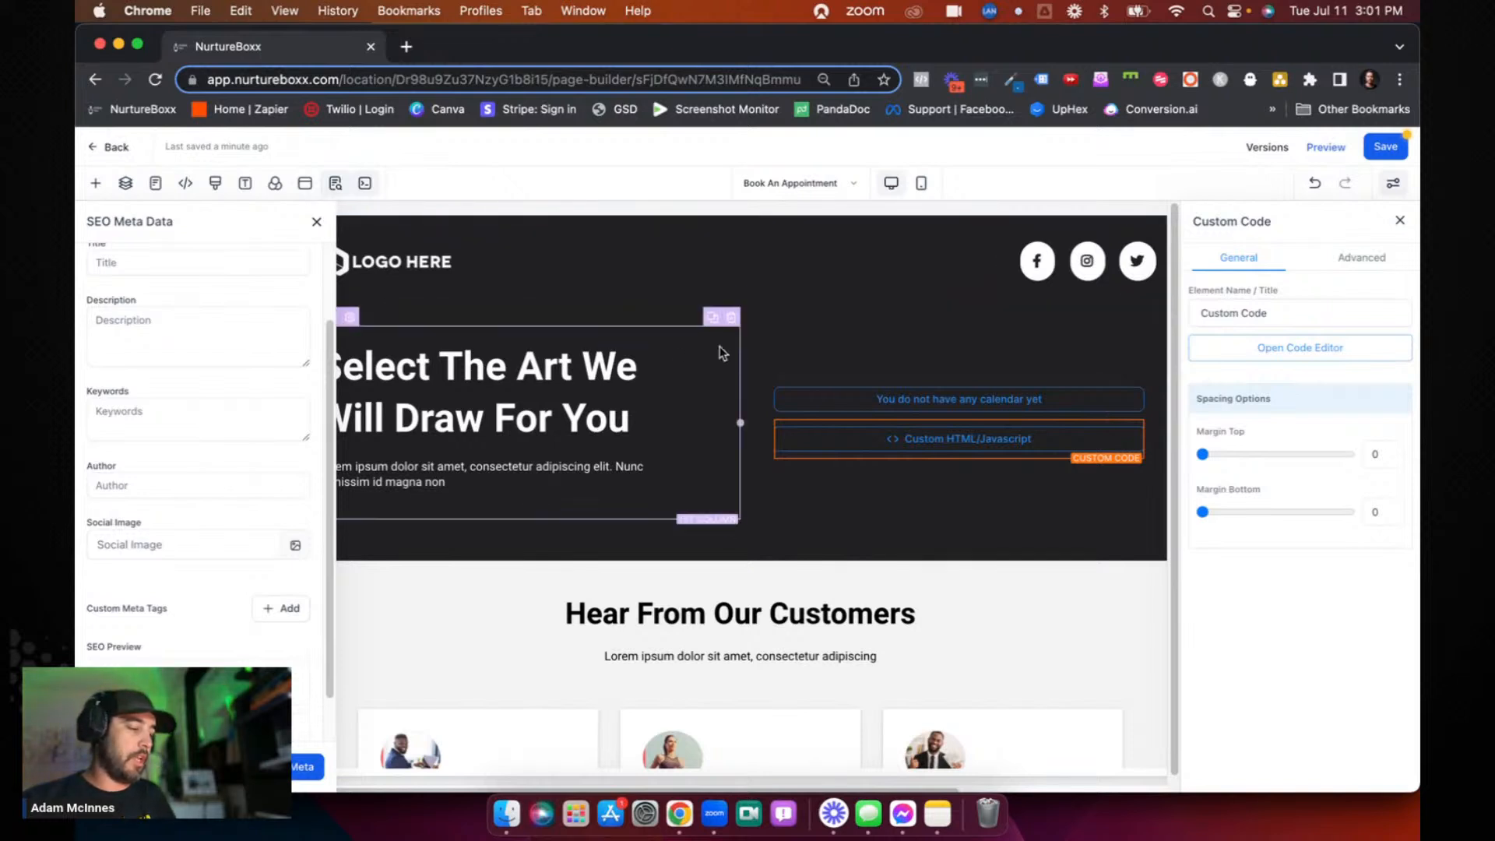
{"action": "left_click", "coordinate": [959, 458]}
{"action": "scroll", "coordinate": [324, 434], "scroll_direction": "up", "scroll_amount": 5}
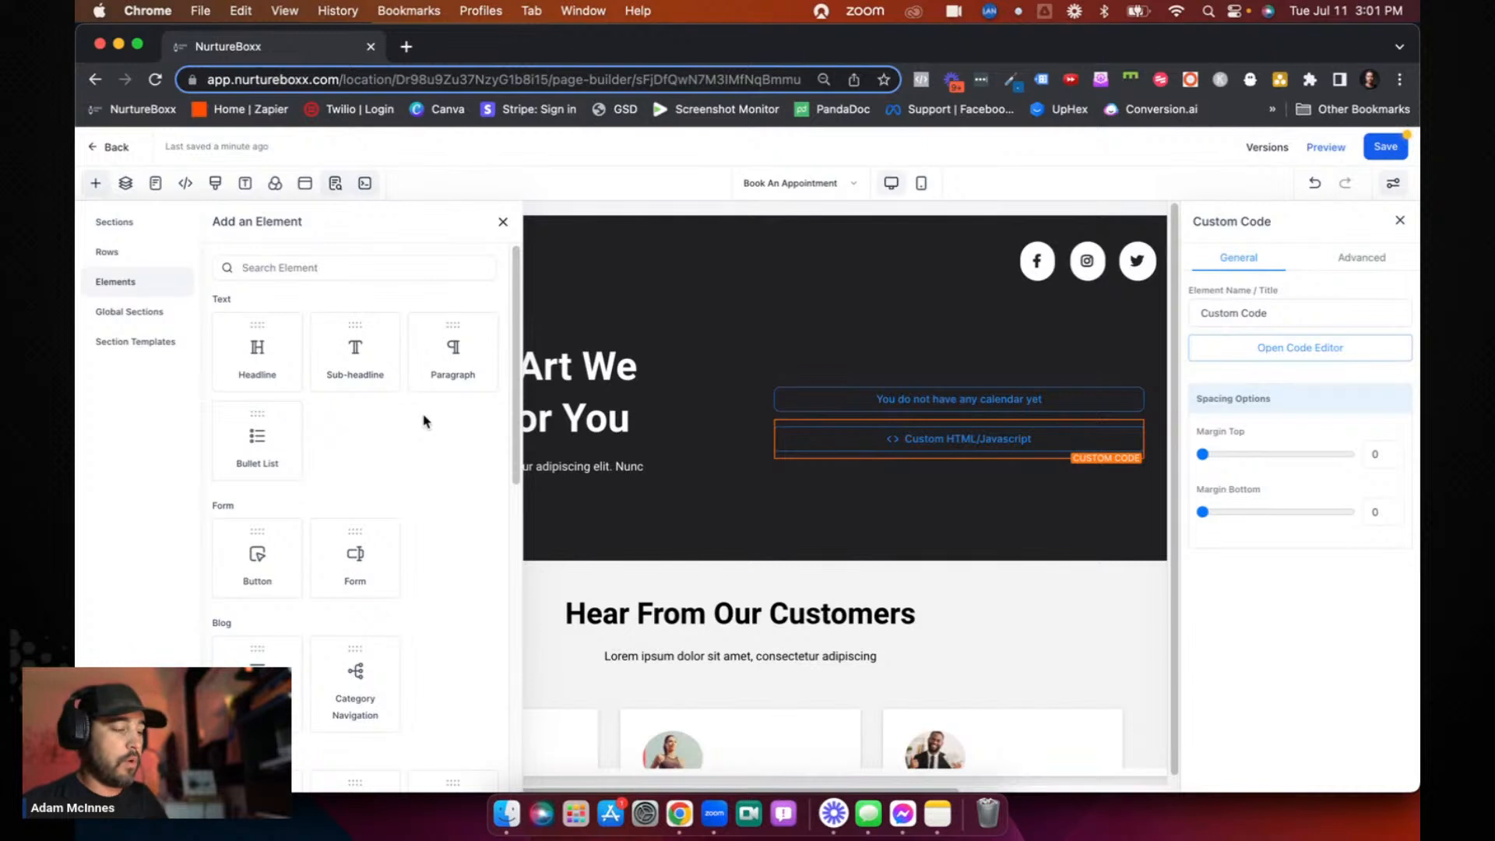
{"action": "scroll", "coordinate": [424, 421], "scroll_direction": "down", "scroll_amount": 3}
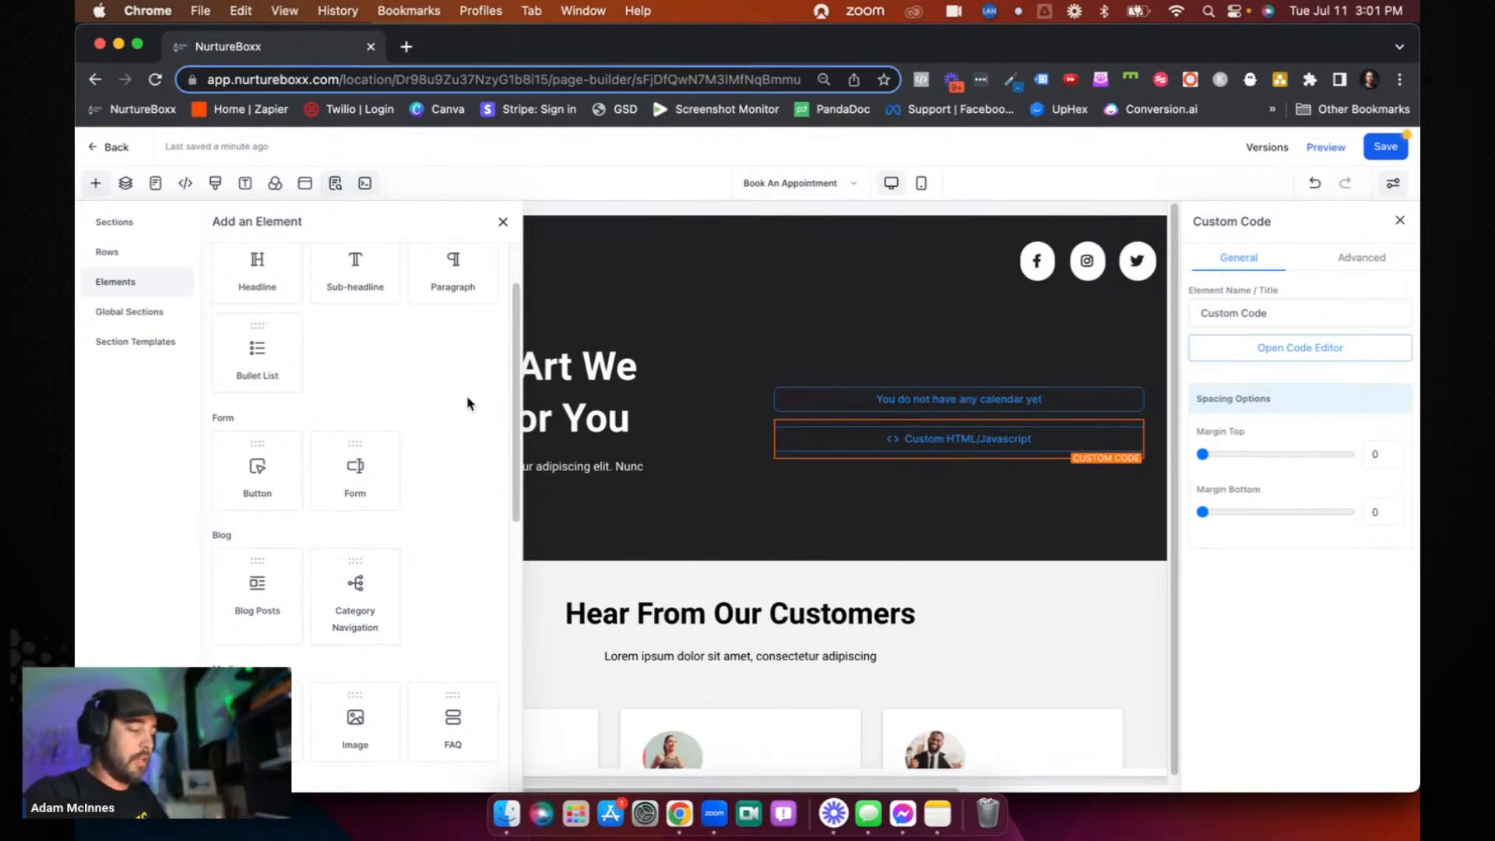
{"action": "scroll", "coordinate": [467, 403], "scroll_direction": "down", "scroll_amount": 3}
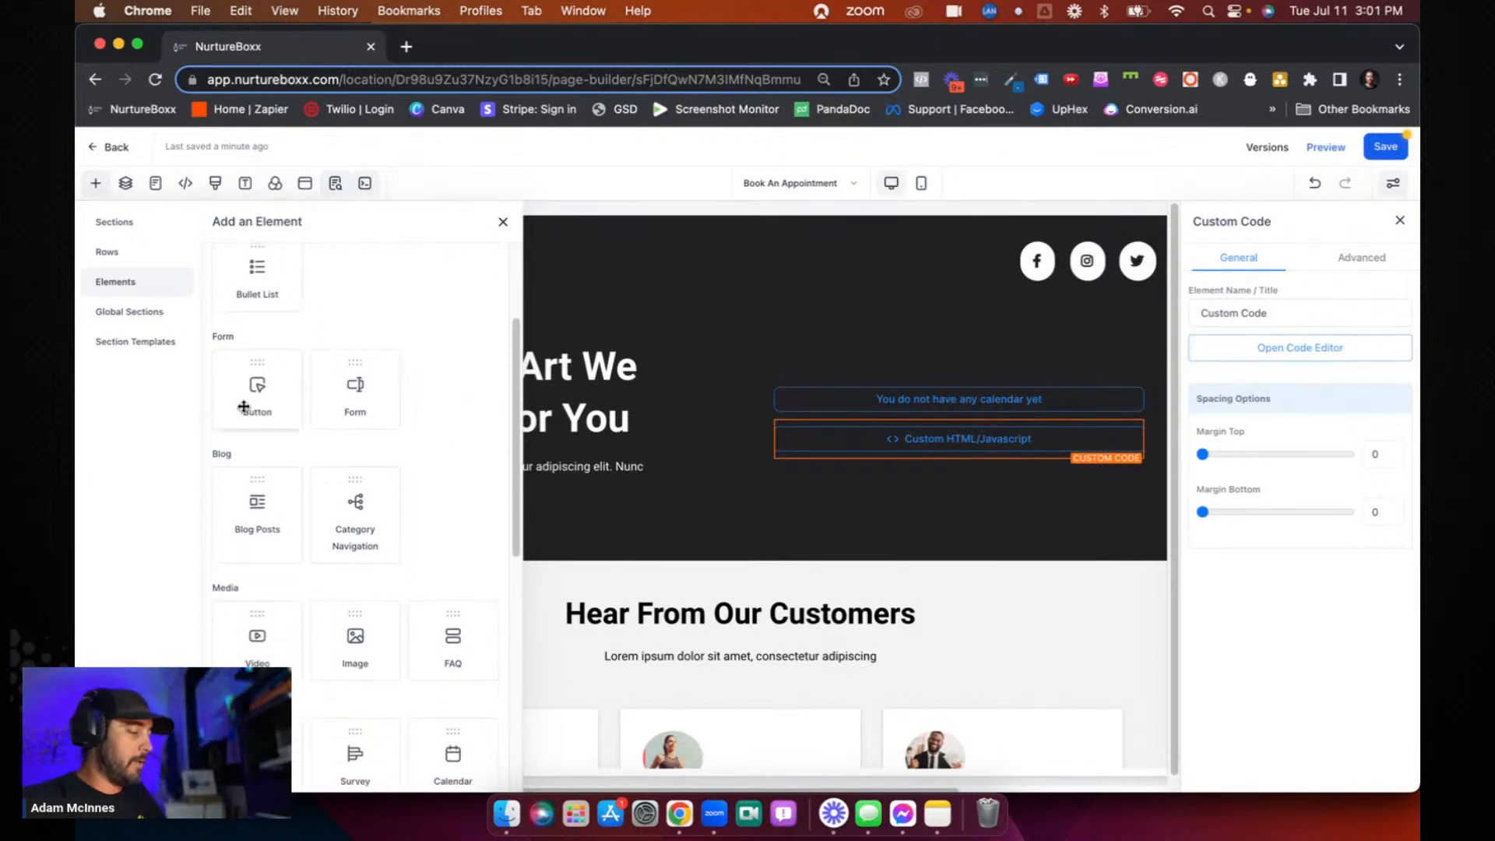
{"action": "scroll", "coordinate": [289, 393], "scroll_direction": "down", "scroll_amount": 6}
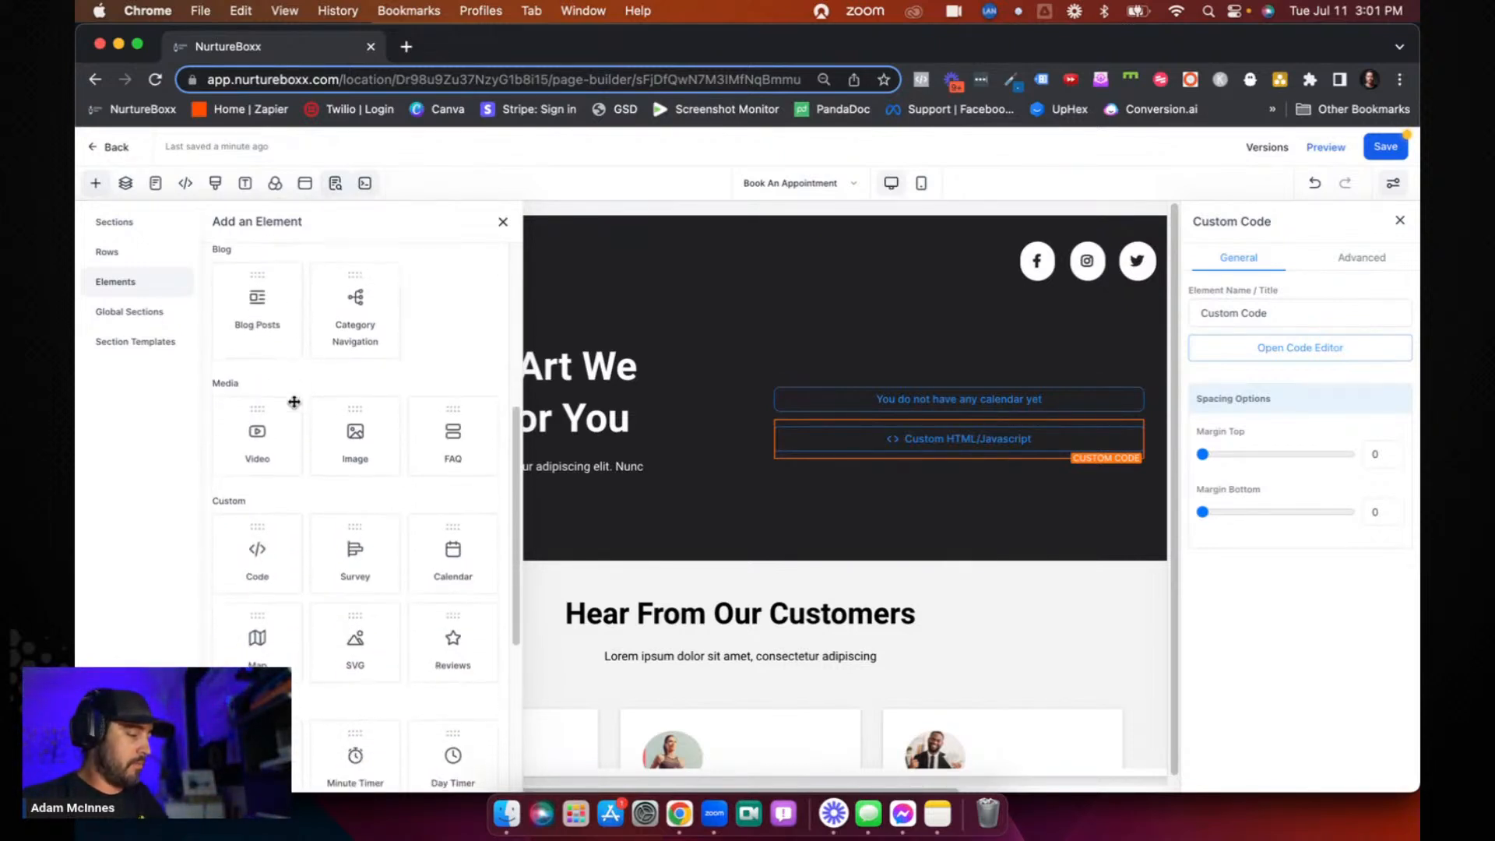
{"action": "scroll", "coordinate": [291, 450], "scroll_direction": "down", "scroll_amount": 5}
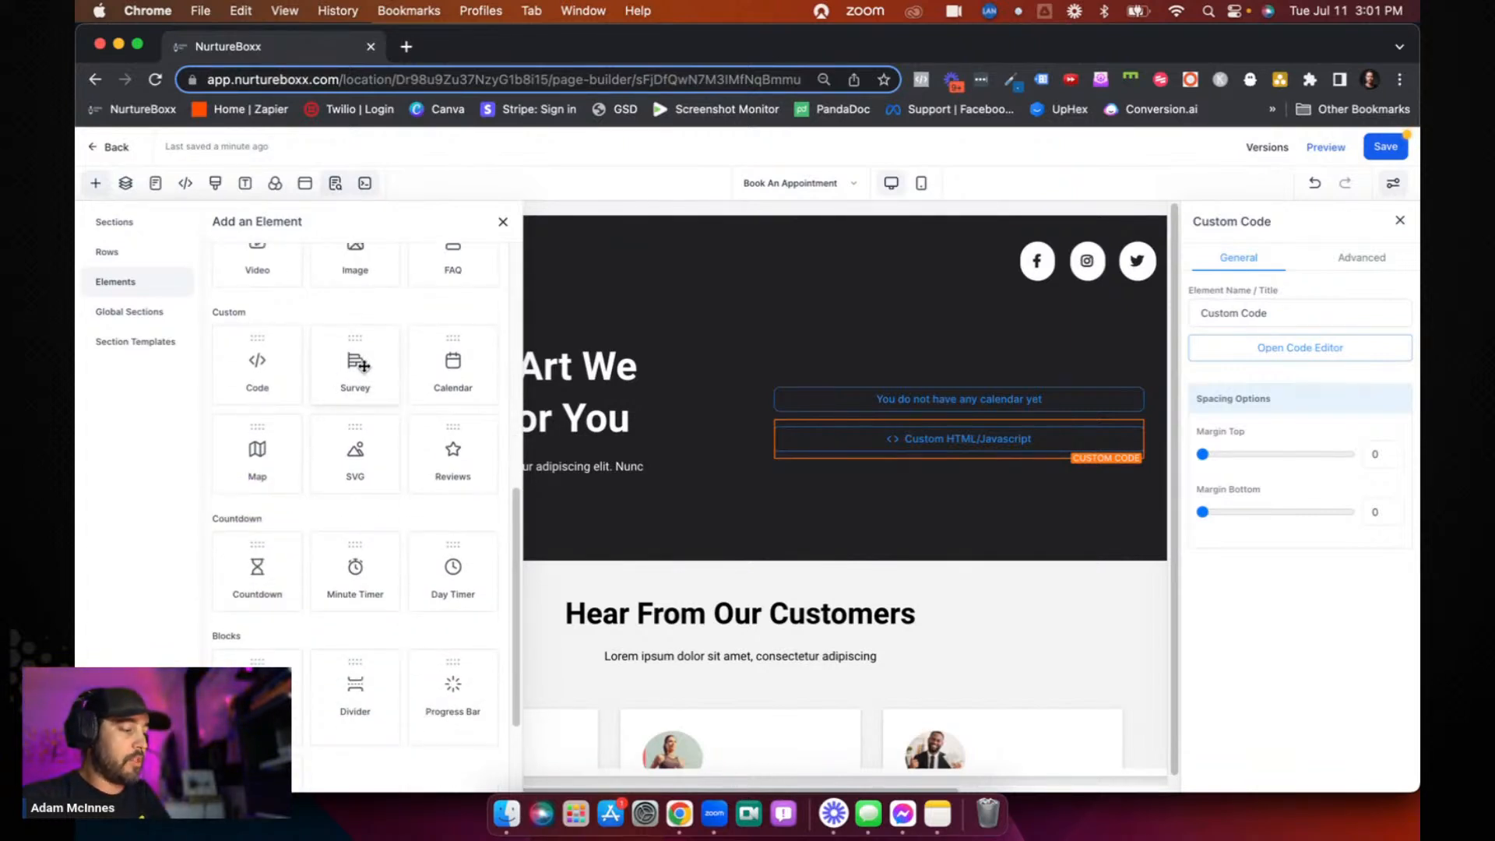
{"action": "scroll", "coordinate": [354, 358], "scroll_direction": "up", "scroll_amount": 1}
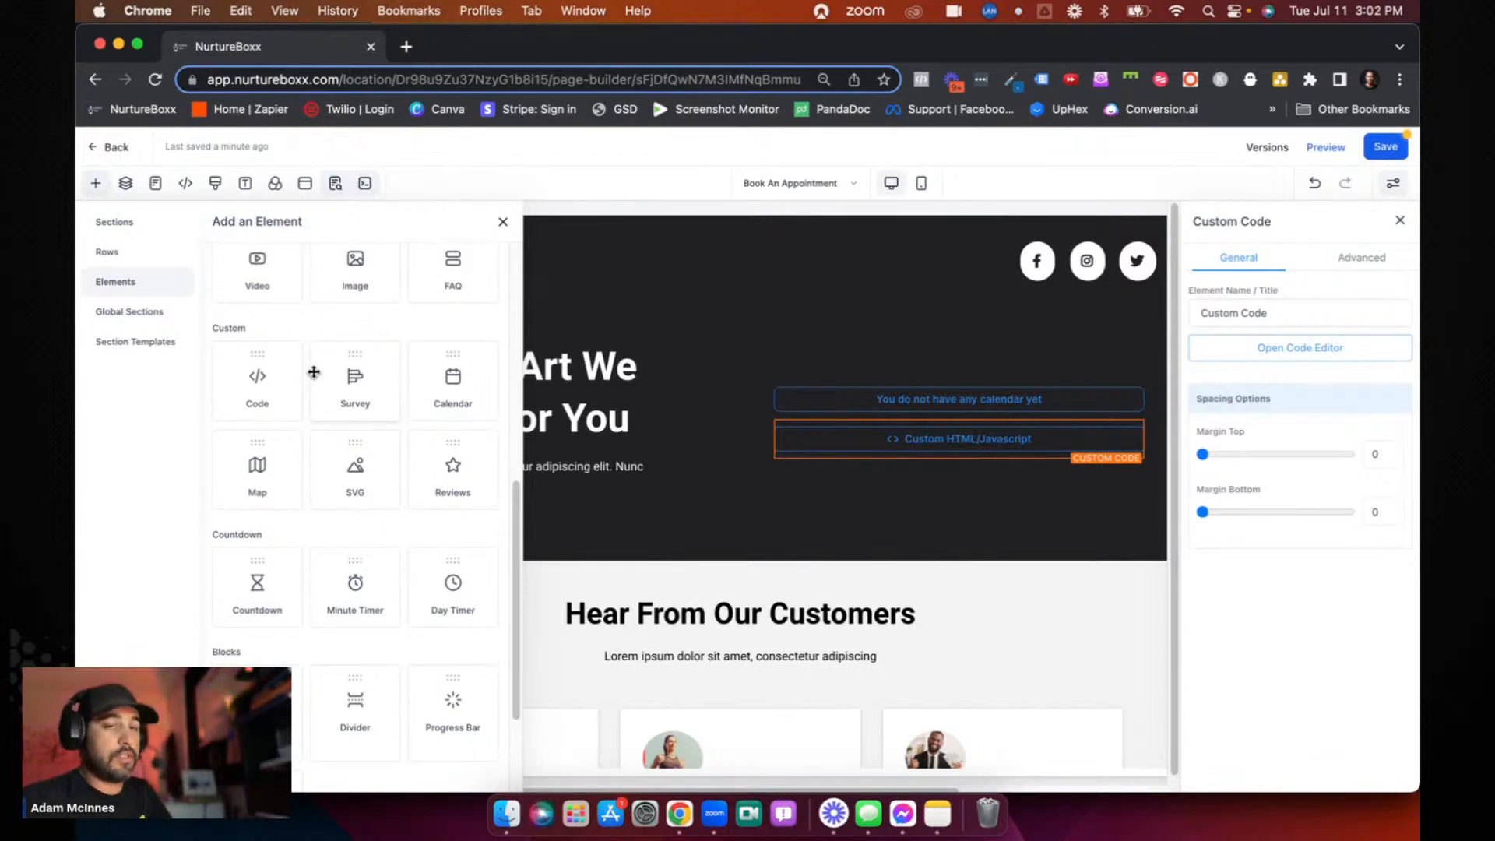
{"action": "scroll", "coordinate": [314, 372], "scroll_direction": "up", "scroll_amount": 6}
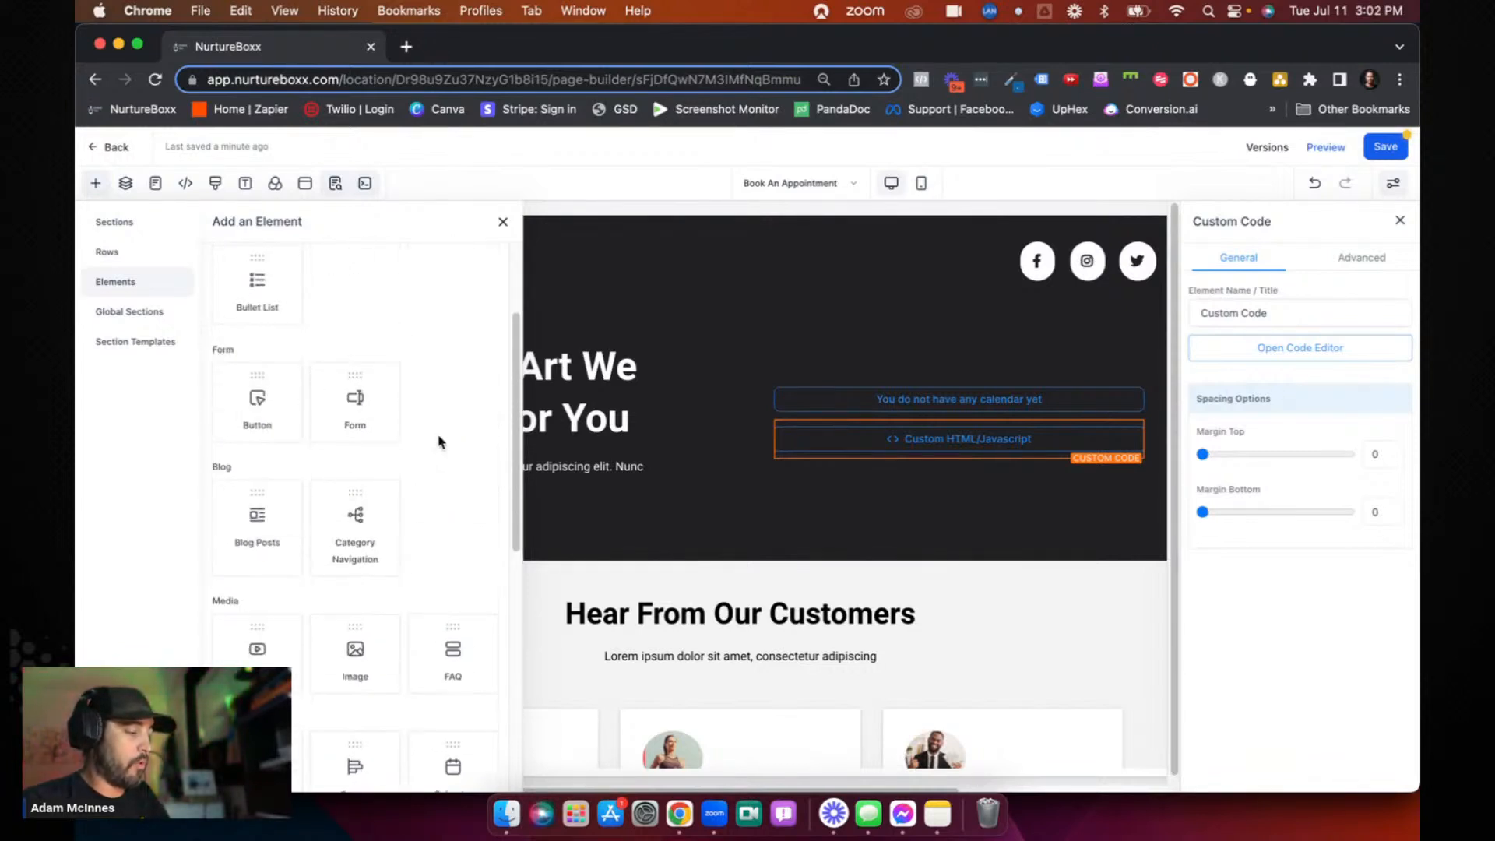
- Add a Map element directly below the custom code in the headline section's 2nd Column and look over its map options
{"action": "scroll", "coordinate": [437, 438], "scroll_direction": "down", "scroll_amount": 5}
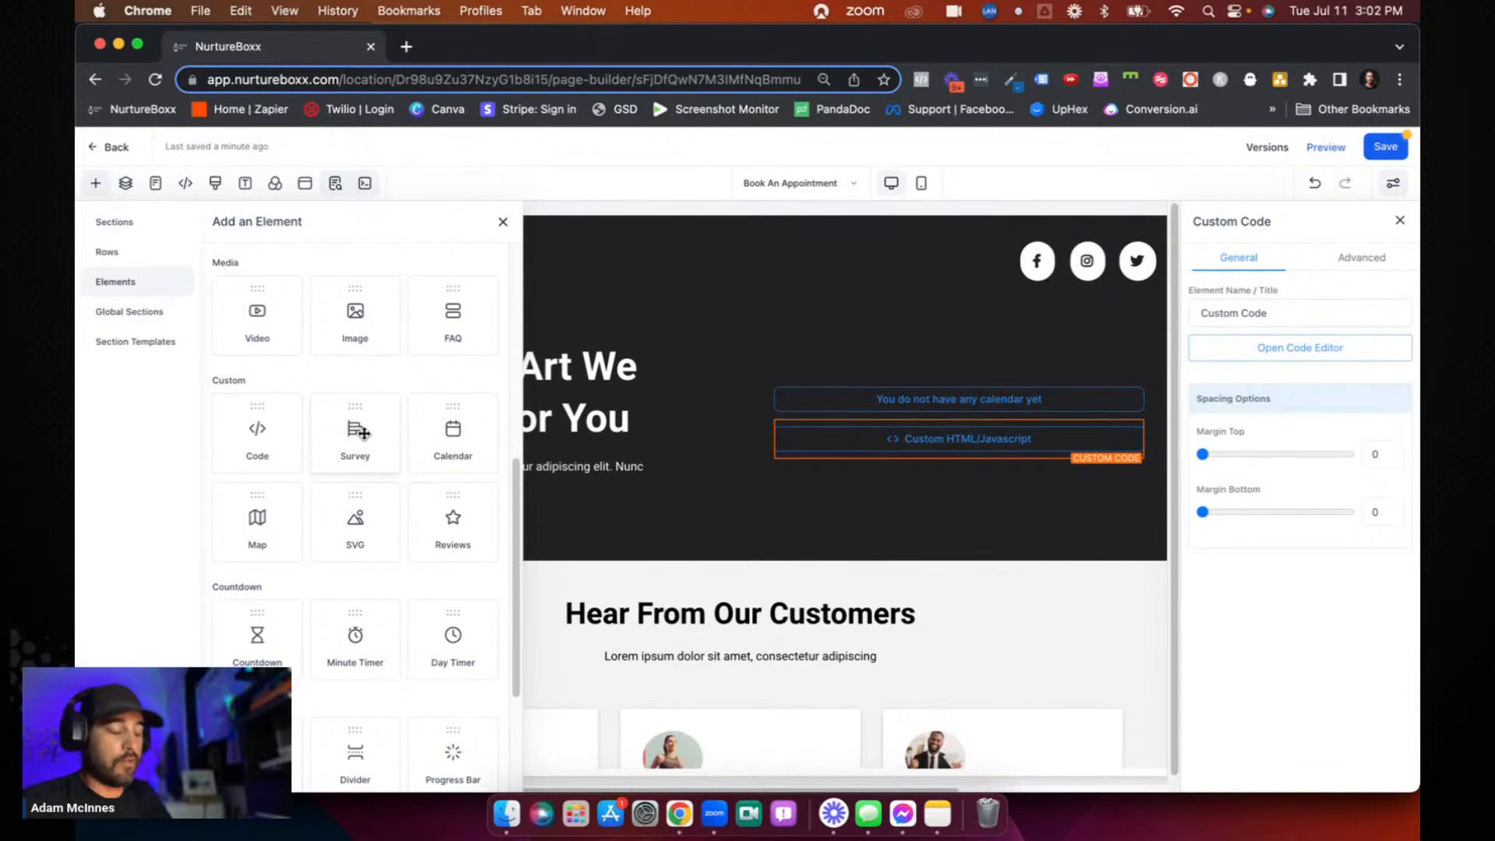
{"action": "scroll", "coordinate": [363, 433], "scroll_direction": "down", "scroll_amount": 1}
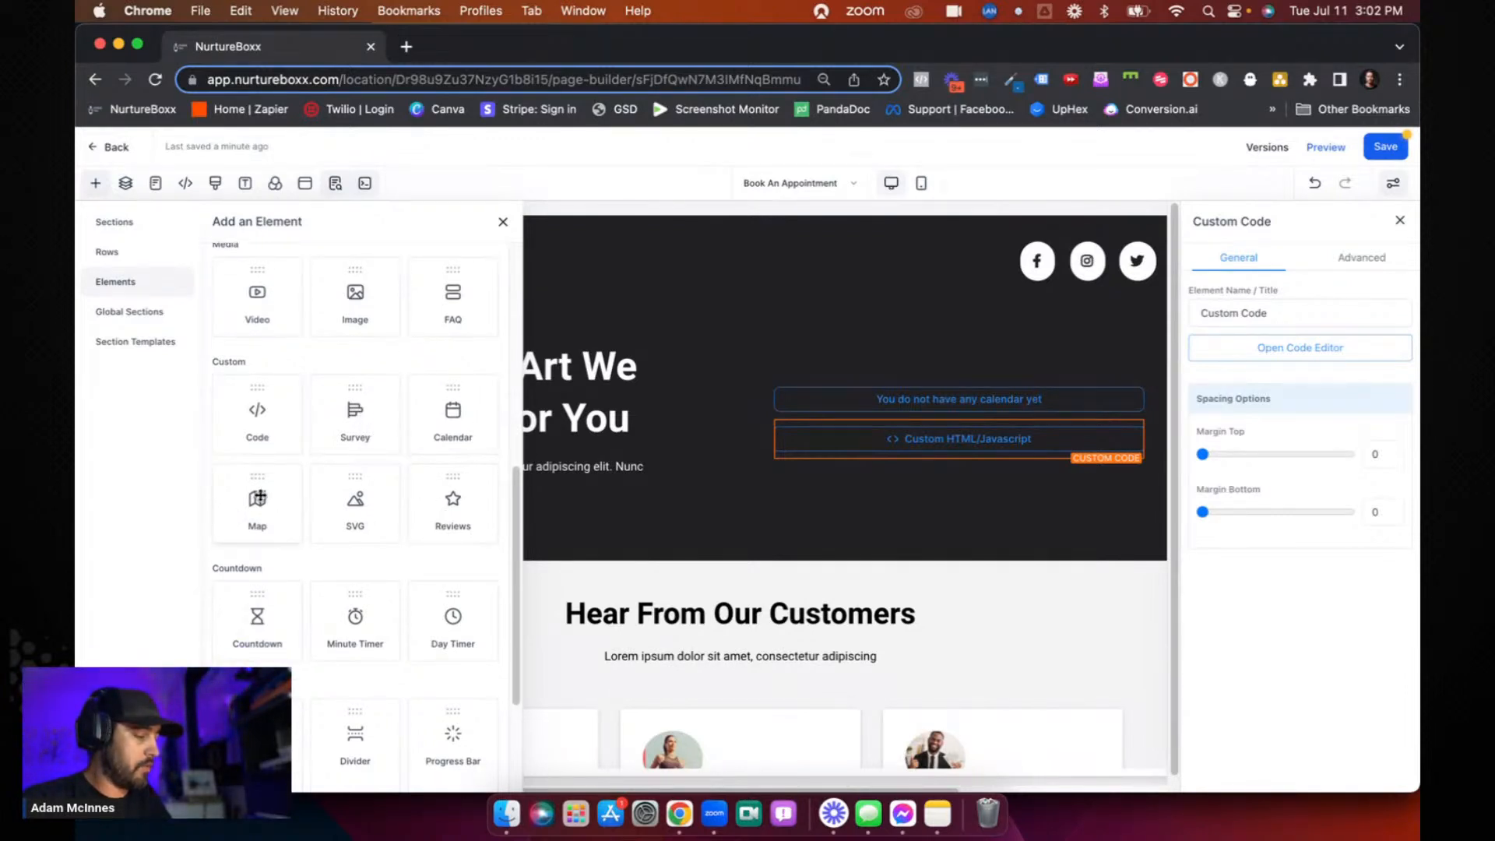
{"action": "left_click_drag", "start_coordinate": [259, 498], "coordinate": [859, 496]}
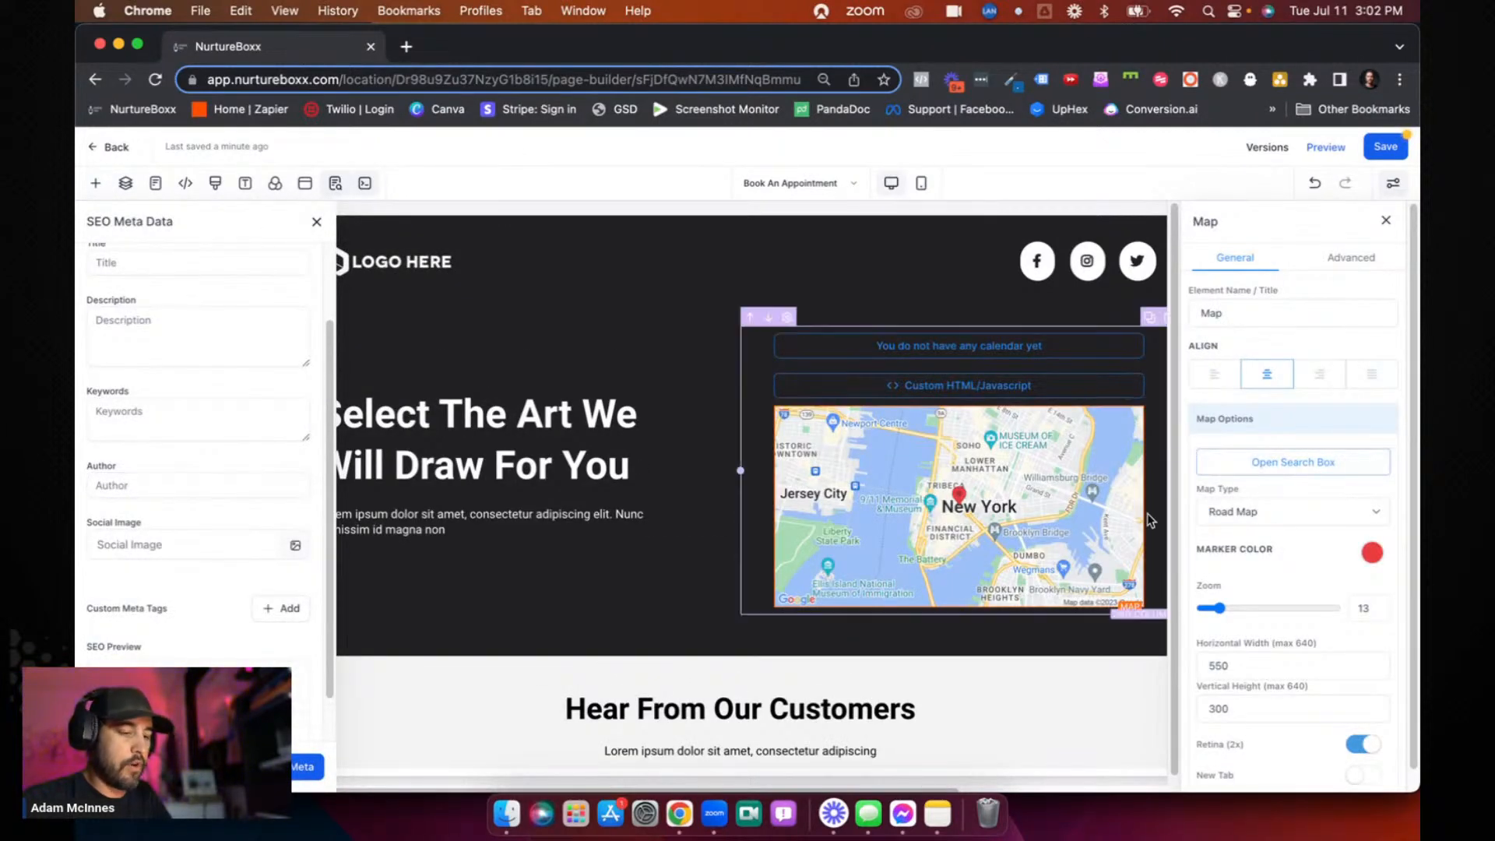
{"action": "scroll", "coordinate": [1274, 508], "scroll_direction": "down", "scroll_amount": 1}
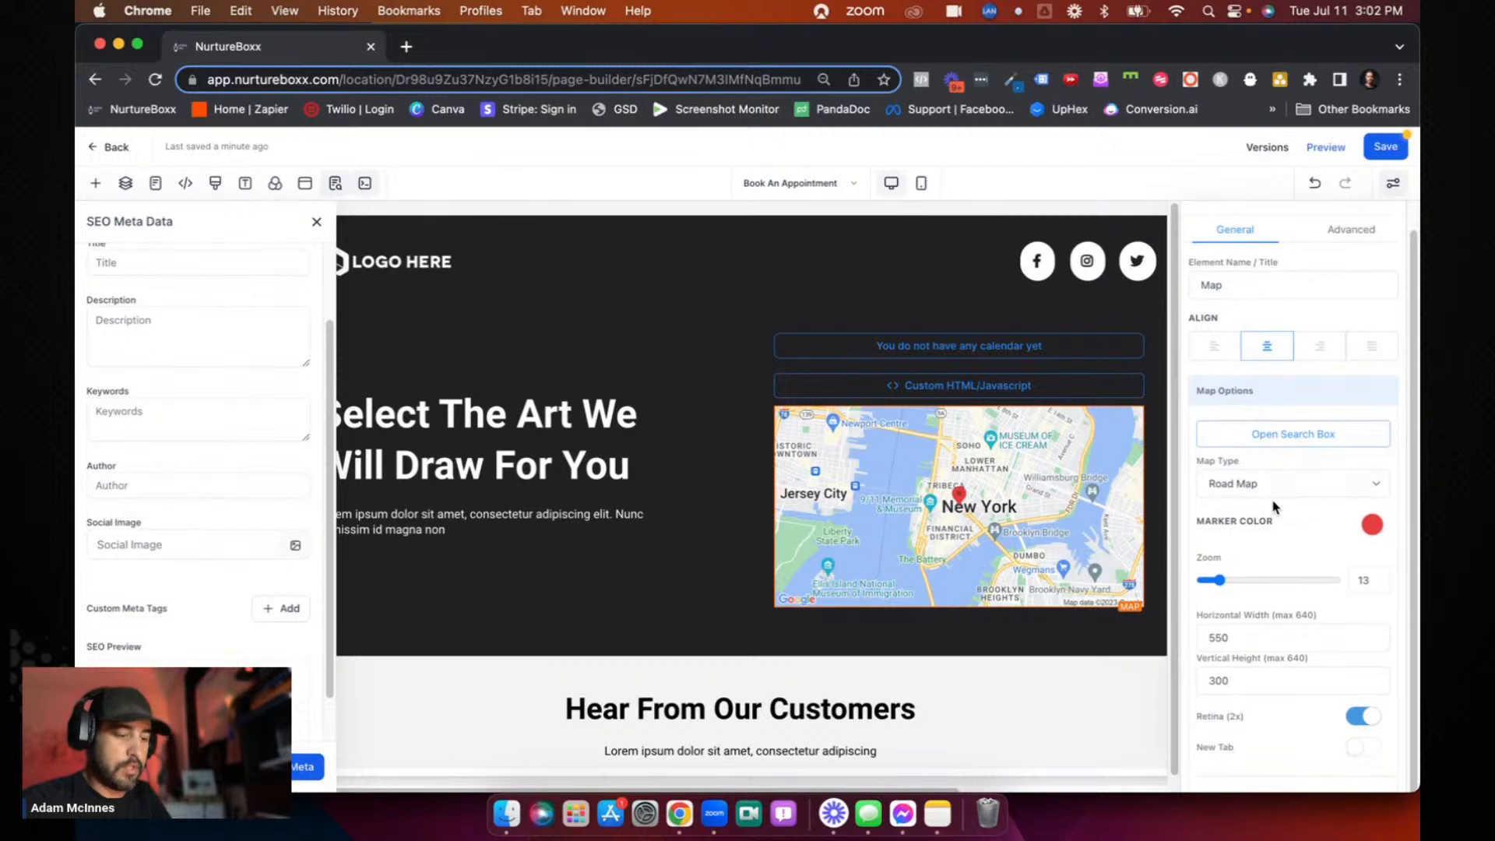
{"action": "scroll", "coordinate": [1274, 508], "scroll_direction": "up", "scroll_amount": 1}
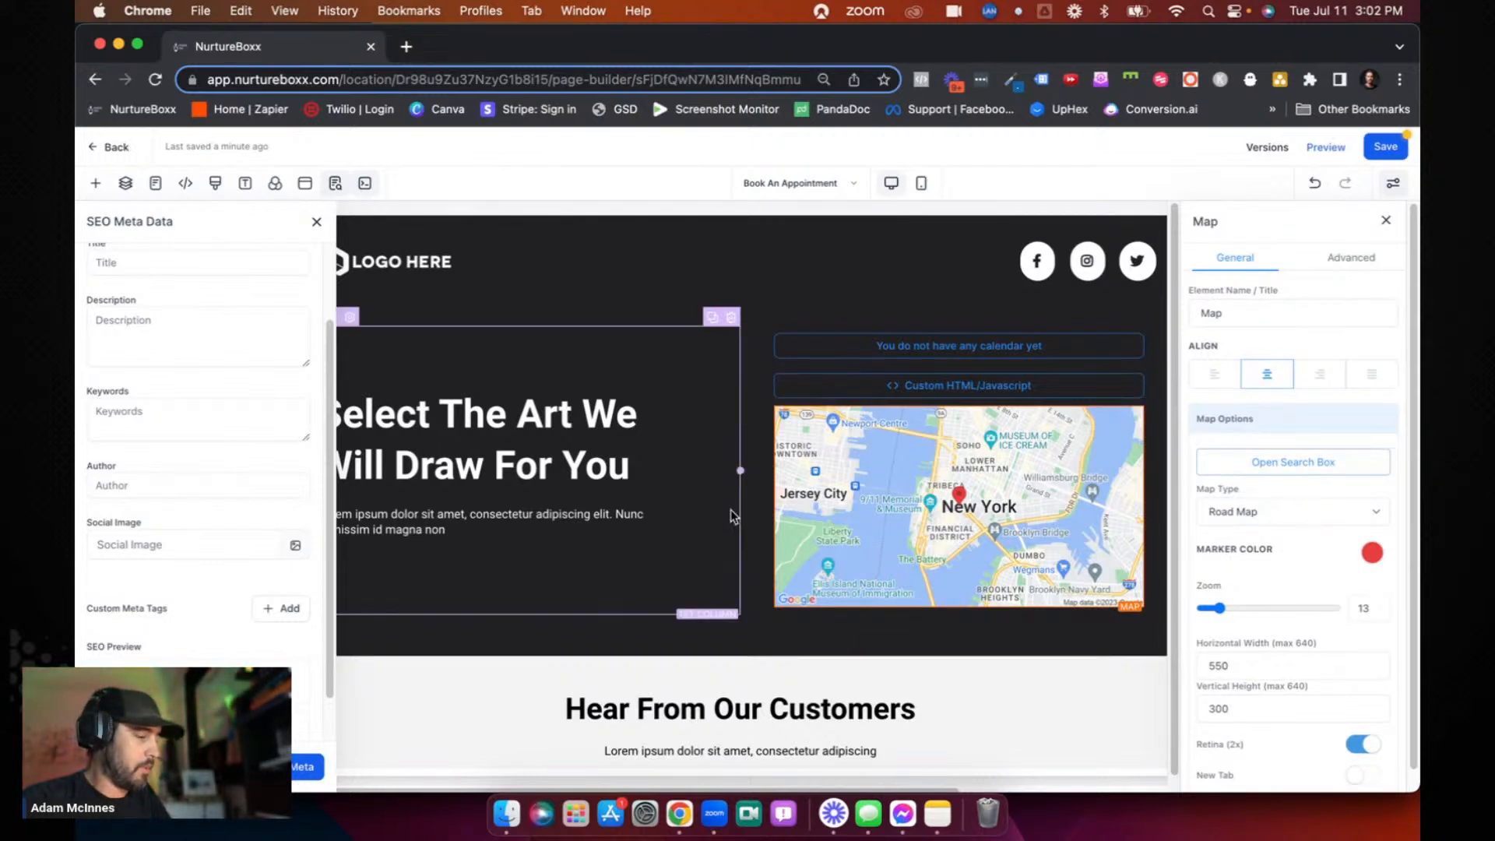
- Look through the countdown, block and order elements that can be added below the map, and close the element library
{"action": "left_click", "coordinate": [958, 608]}
{"action": "scroll", "coordinate": [414, 538], "scroll_direction": "down", "scroll_amount": 5}
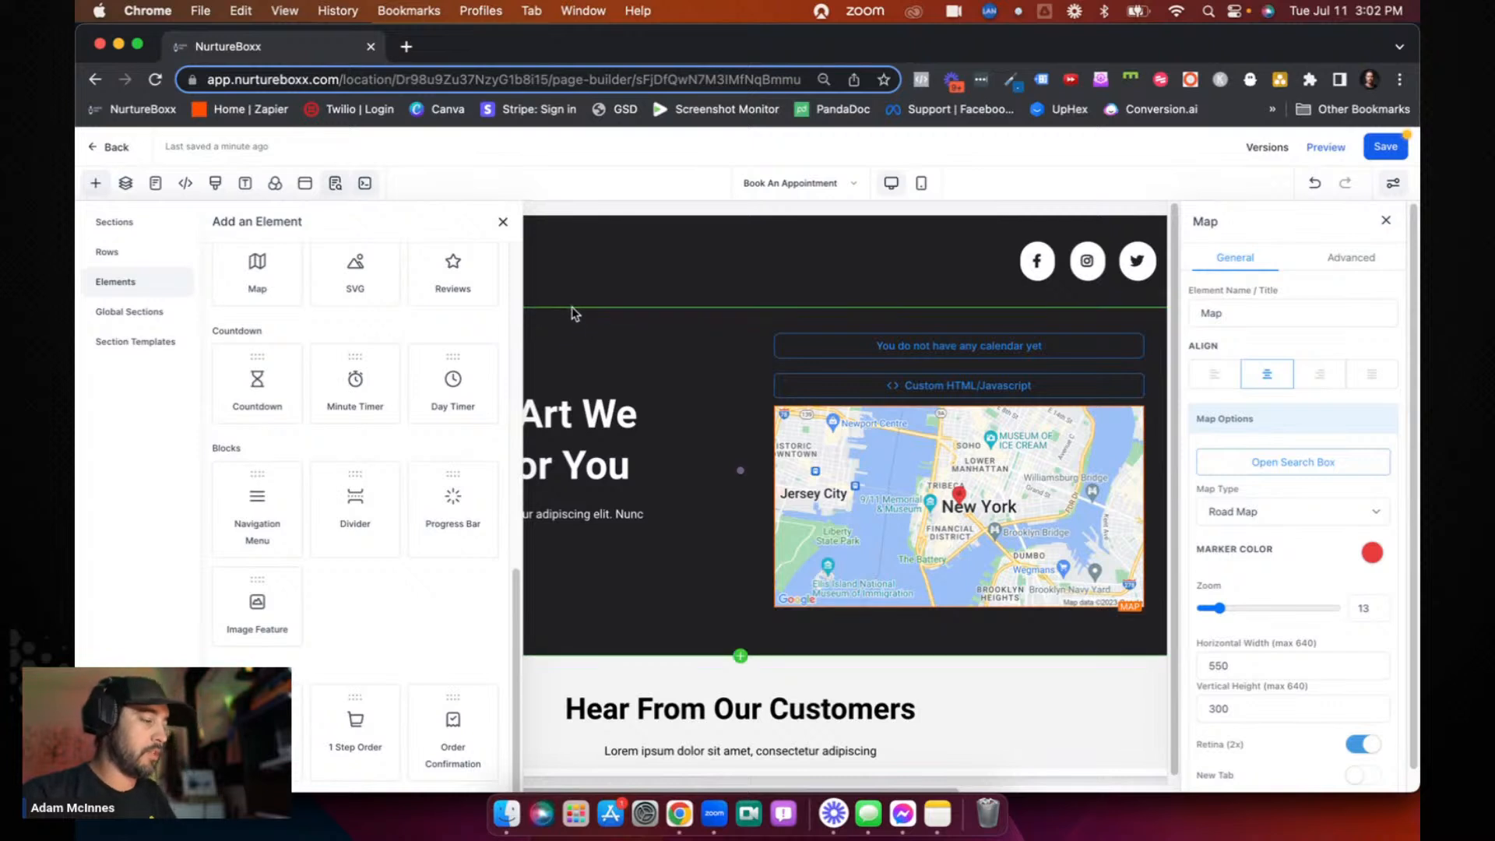
{"action": "left_click", "coordinate": [549, 294]}
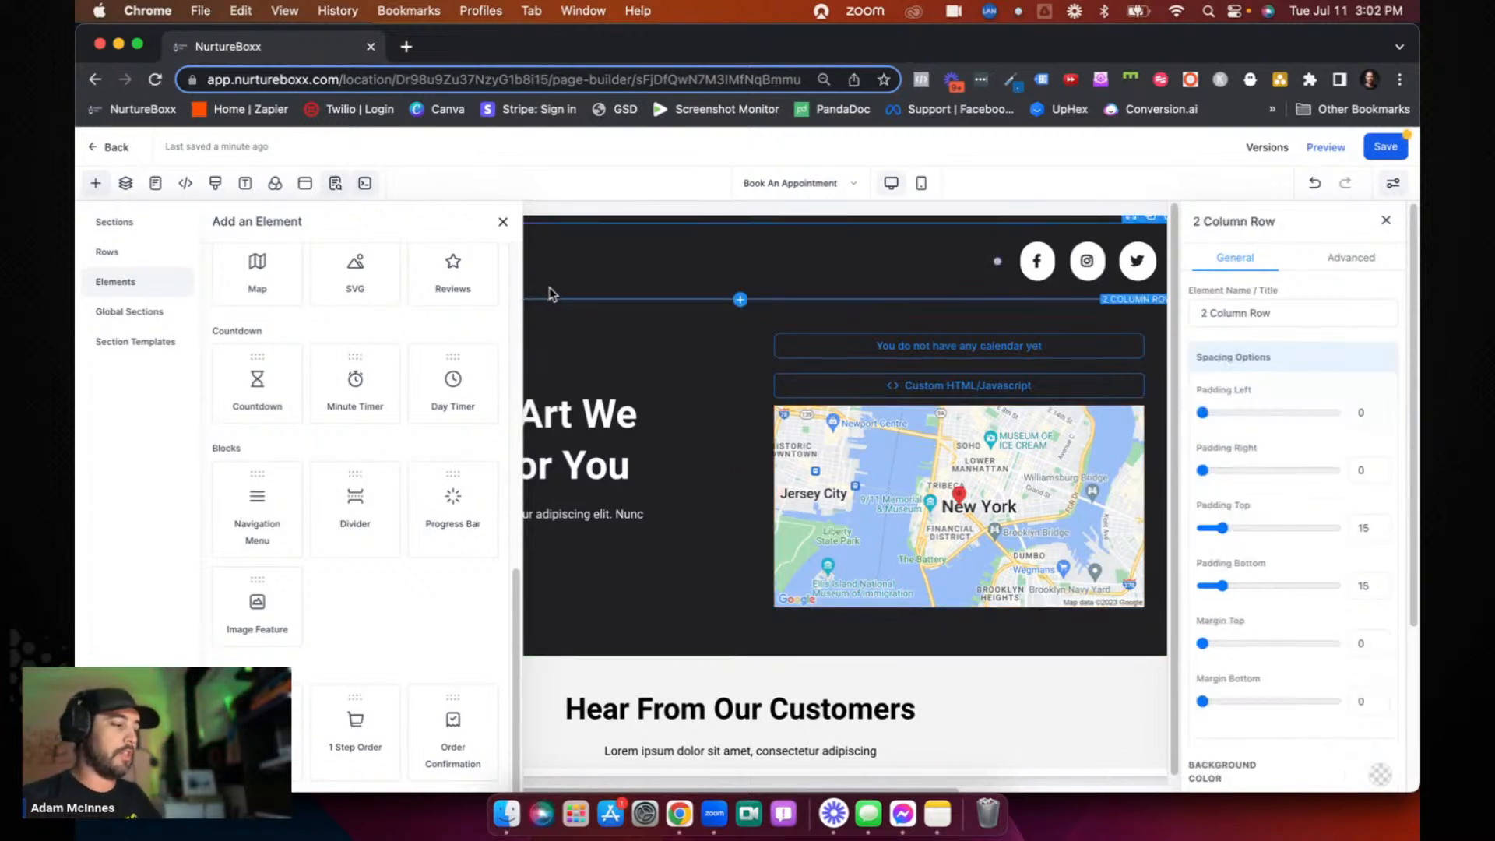
{"action": "left_click", "coordinate": [503, 222]}
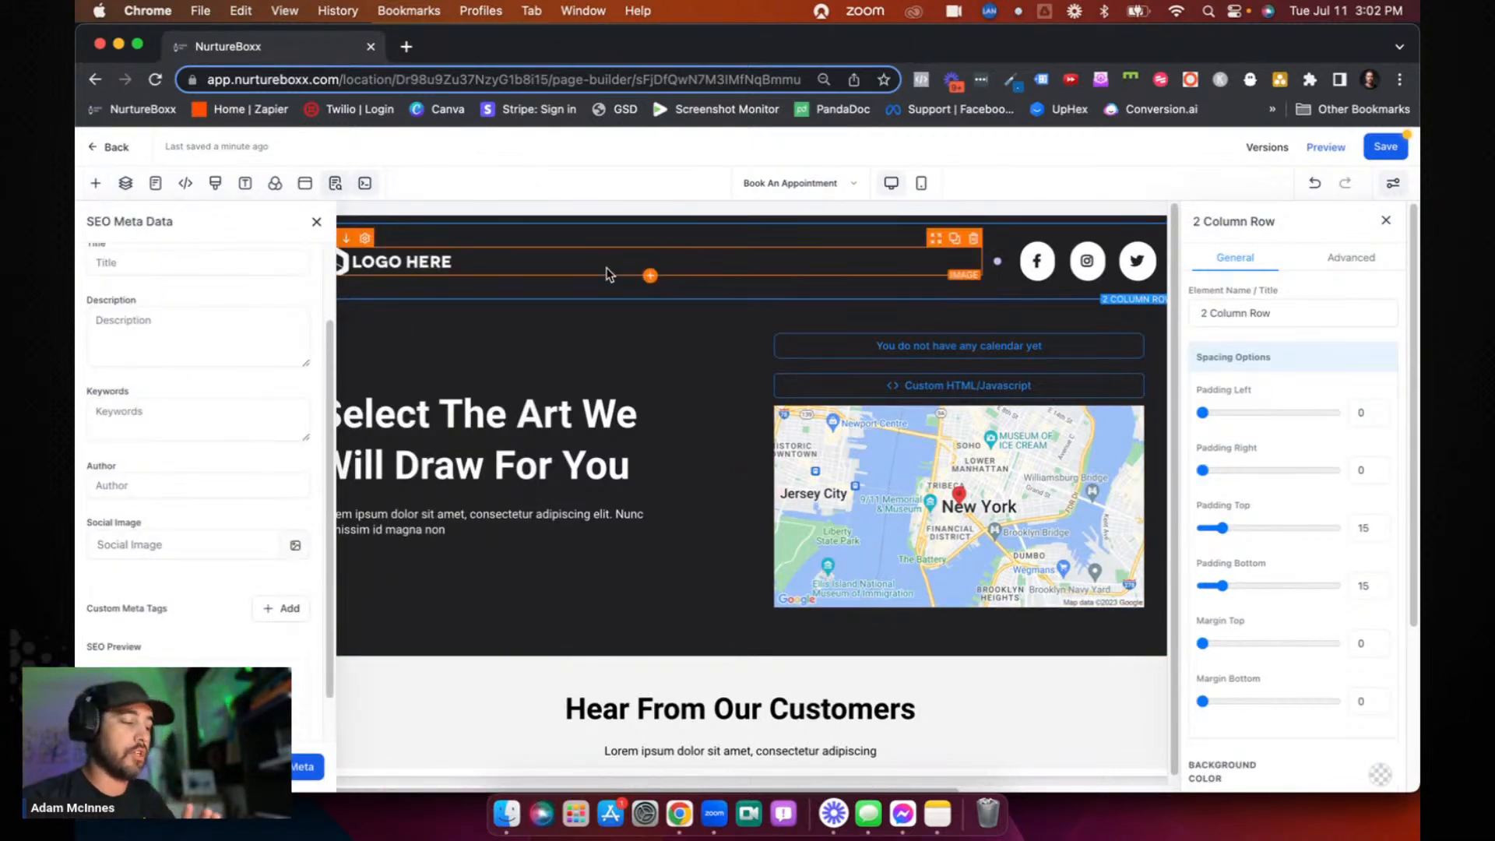
- Select the Header section to view its settings, and close the SEO metadata and header settings
{"action": "left_click", "coordinate": [679, 224]}
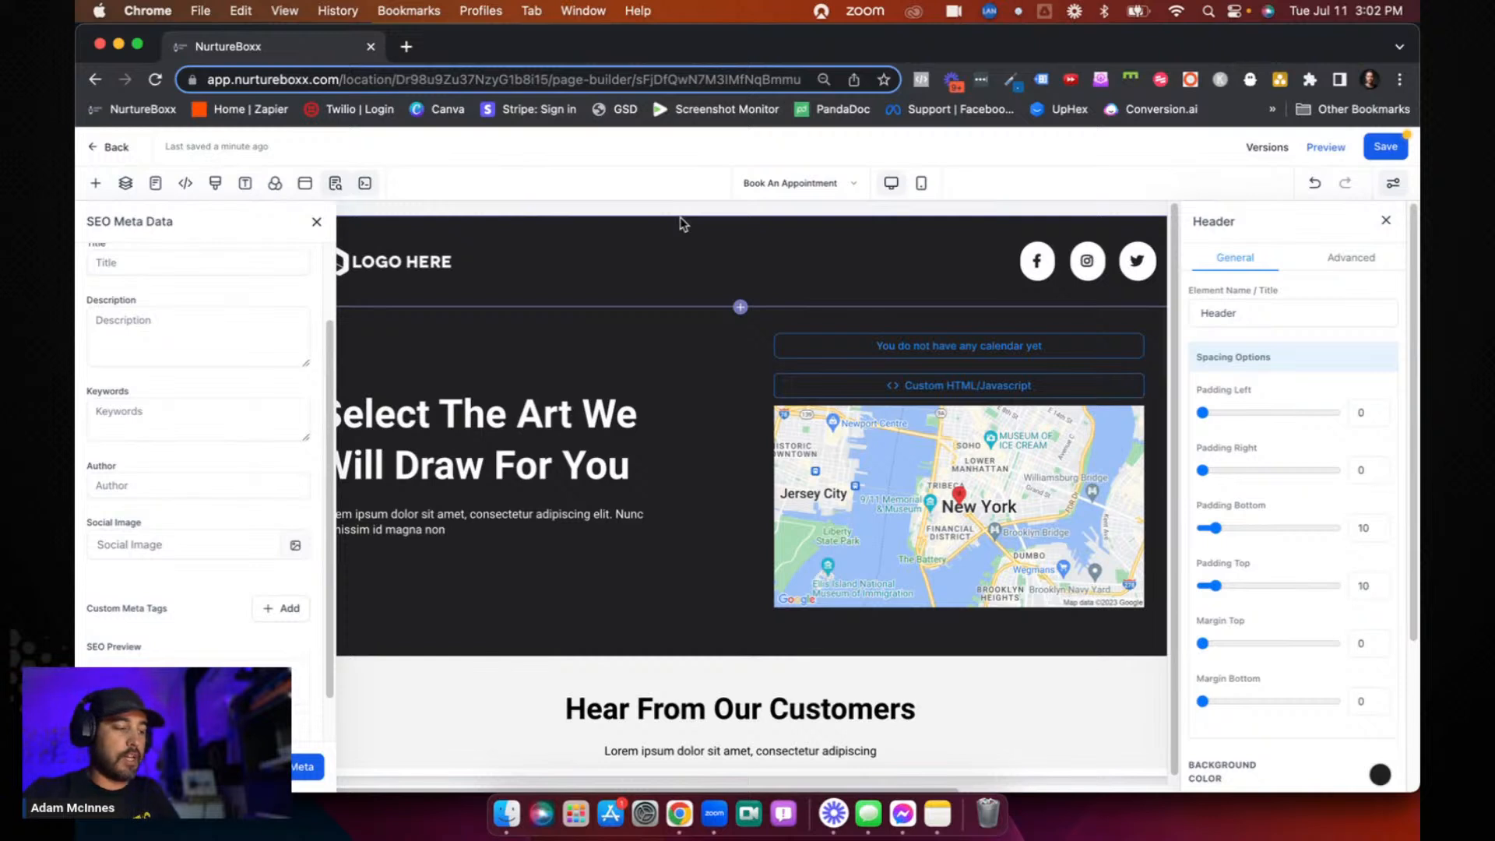
{"action": "left_click", "coordinate": [317, 221]}
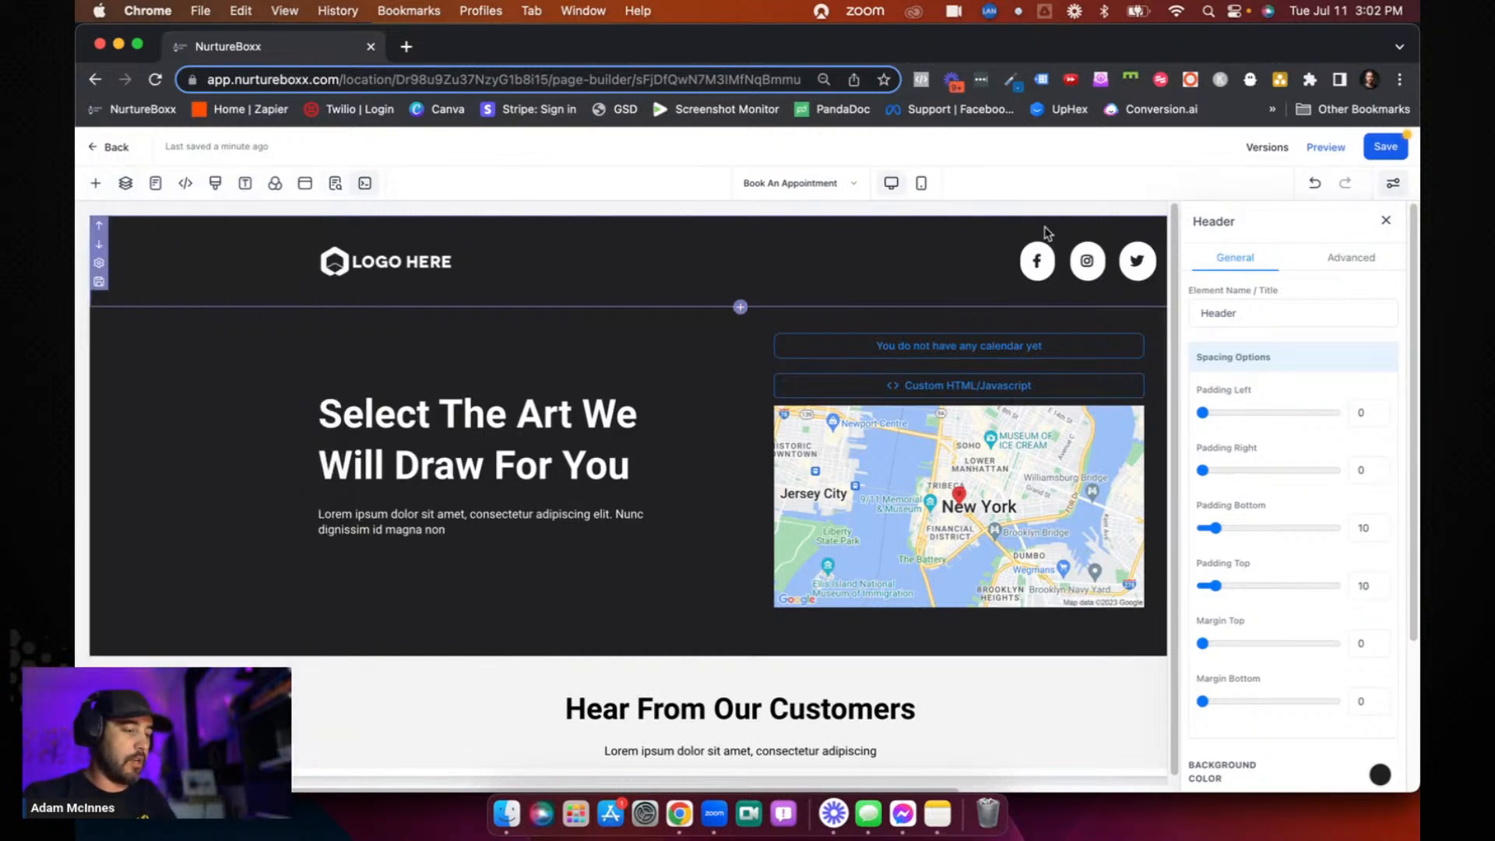
{"action": "left_click", "coordinate": [1386, 220]}
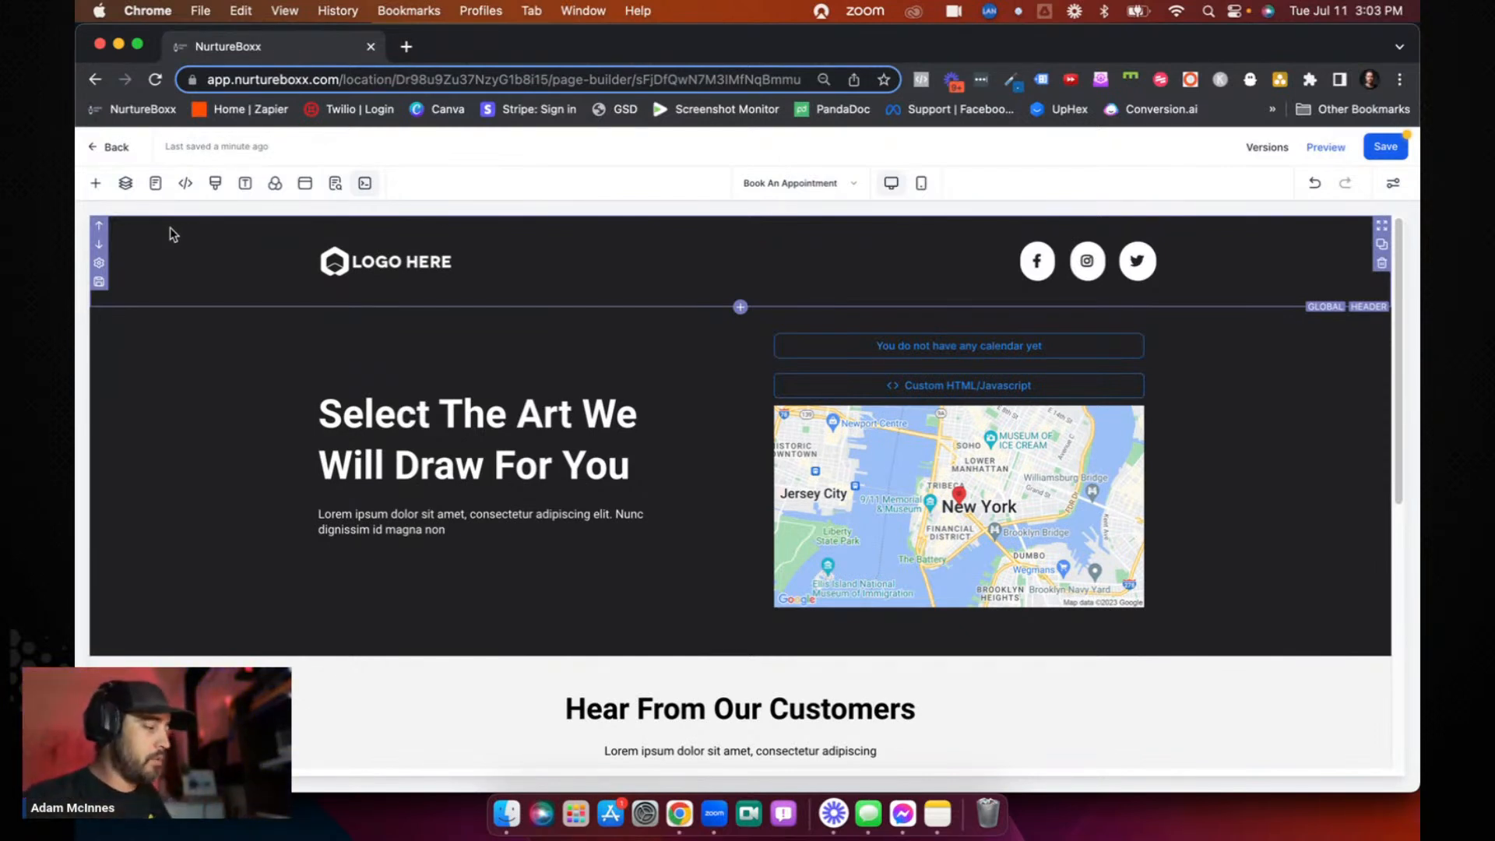
- Select the headline section and view the list of the funnel's pages
{"action": "left_click", "coordinate": [186, 380]}
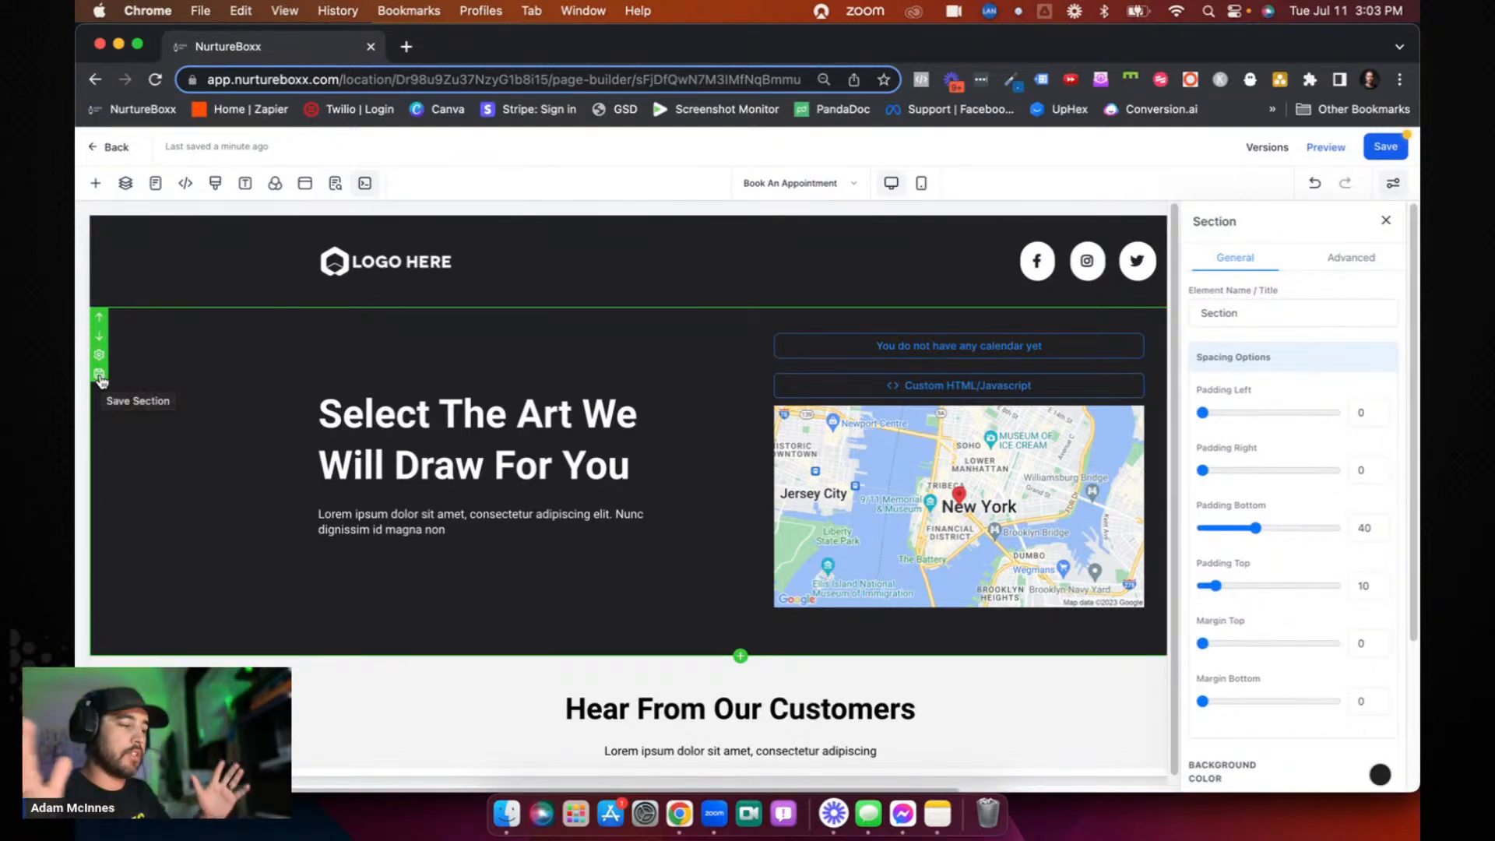
{"action": "left_click", "coordinate": [155, 184]}
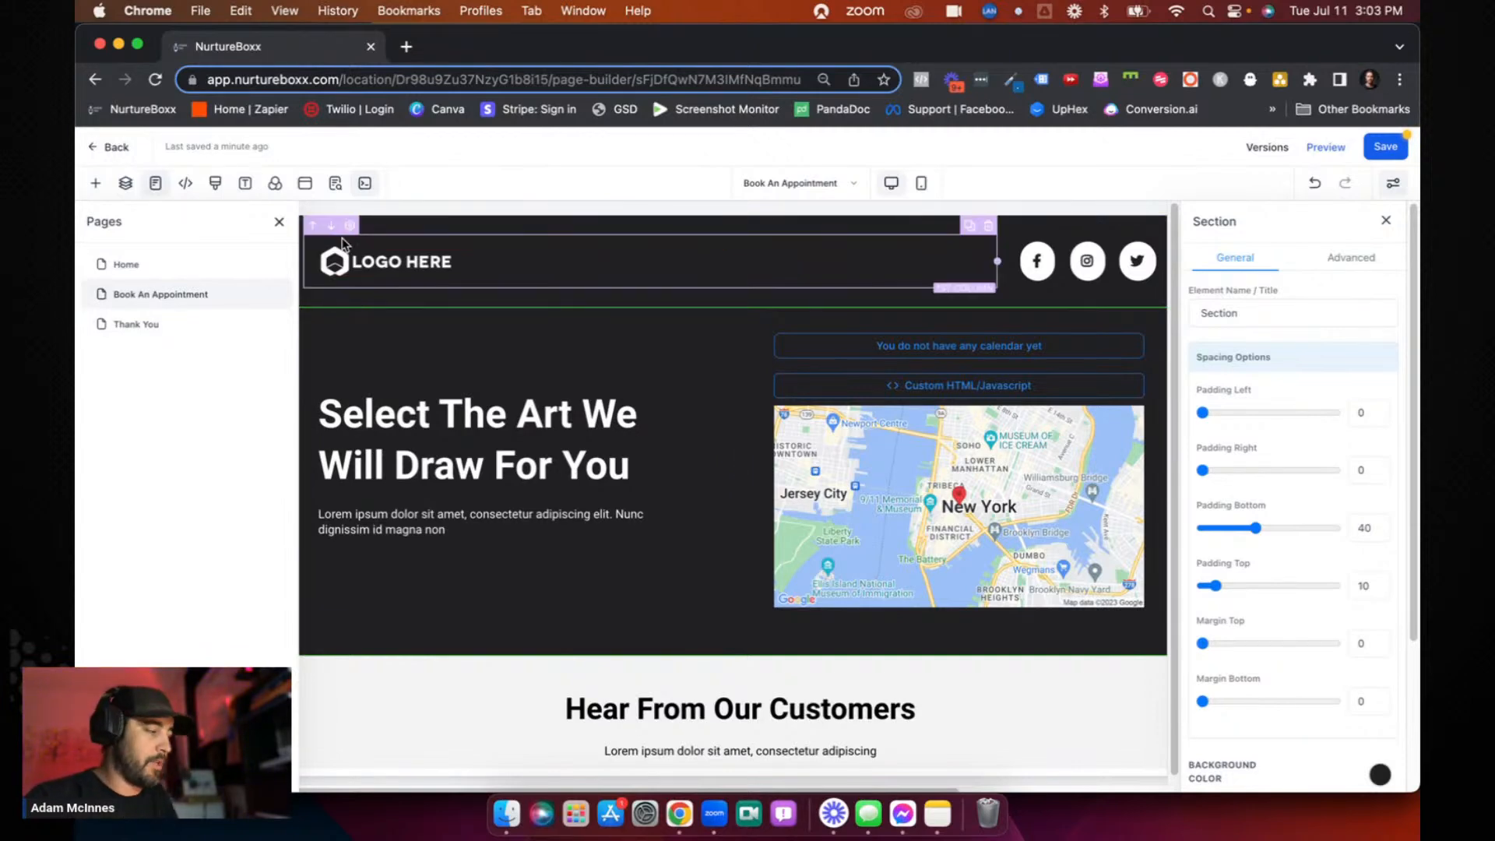
{"action": "left_click", "coordinate": [278, 222]}
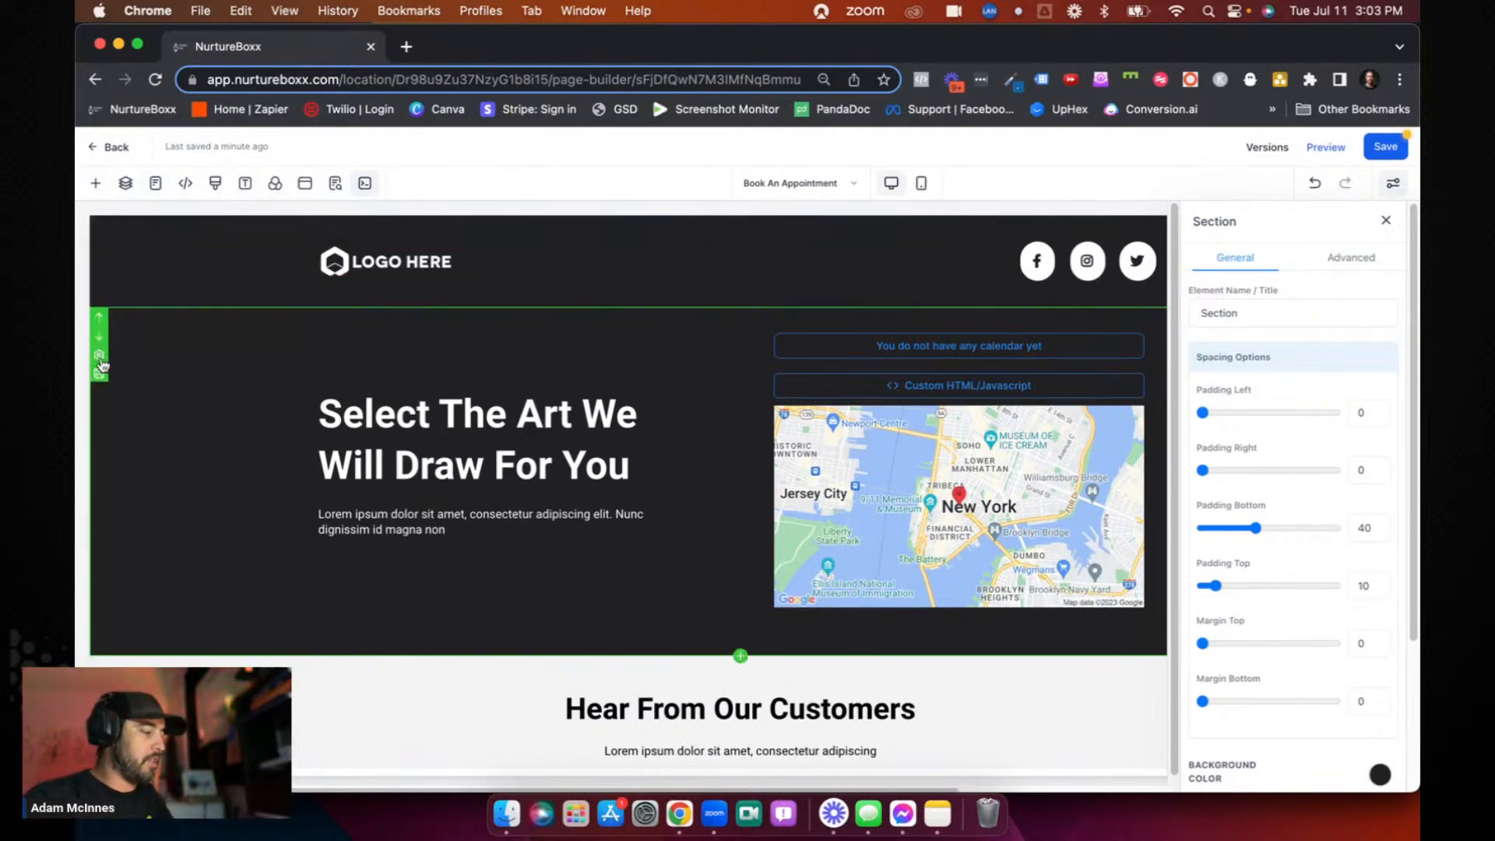
- Save the headline section as an asset named "Section", added as a Global section
{"action": "left_click", "coordinate": [99, 380]}
{"action": "left_click", "coordinate": [686, 451]}
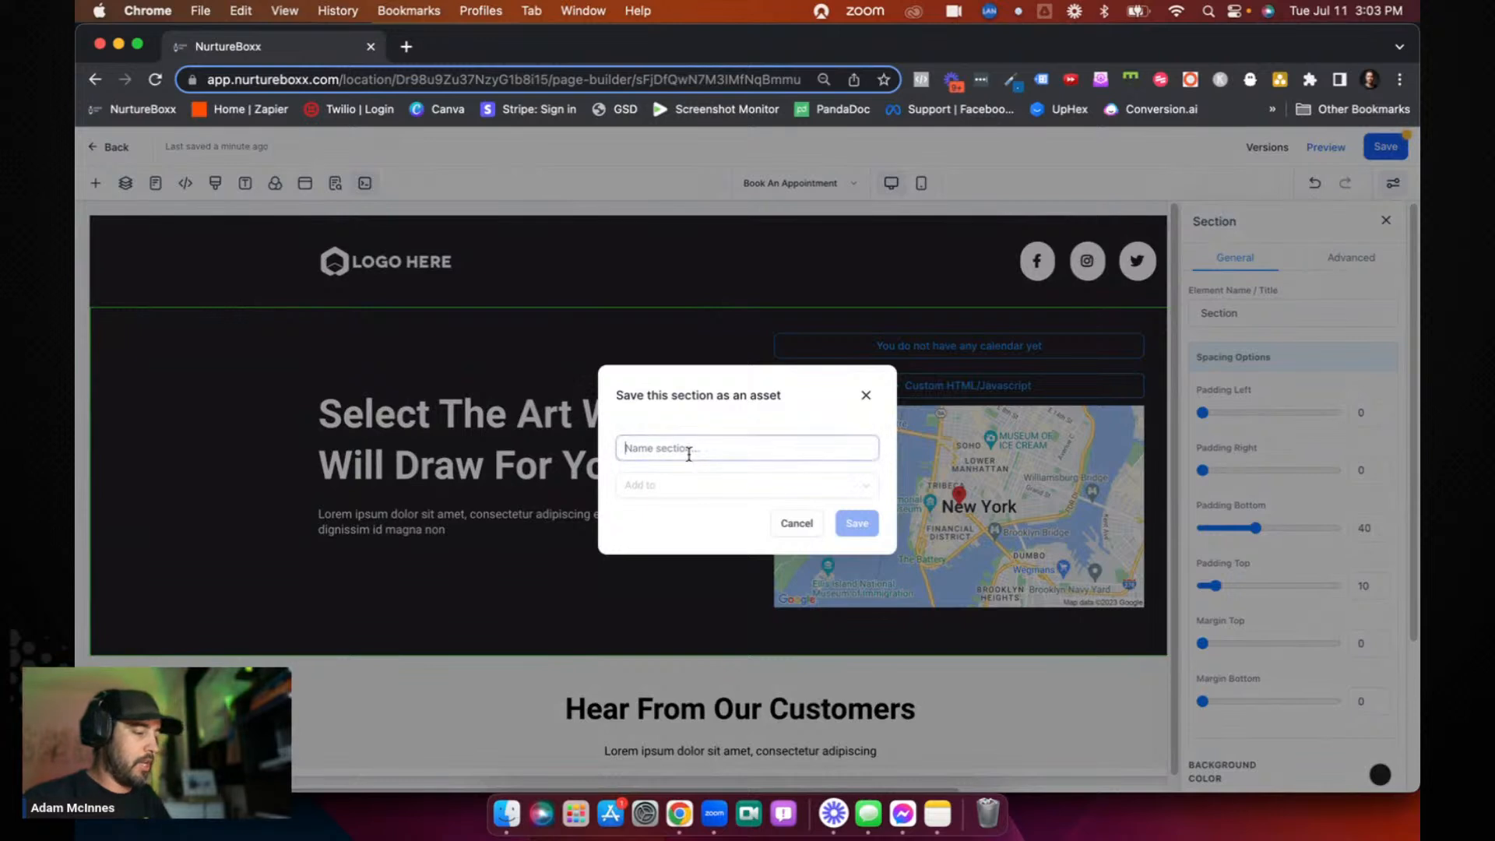
{"action": "type", "text": "Section"}
{"action": "left_click", "coordinate": [732, 491]}
{"action": "left_click", "coordinate": [678, 540]}
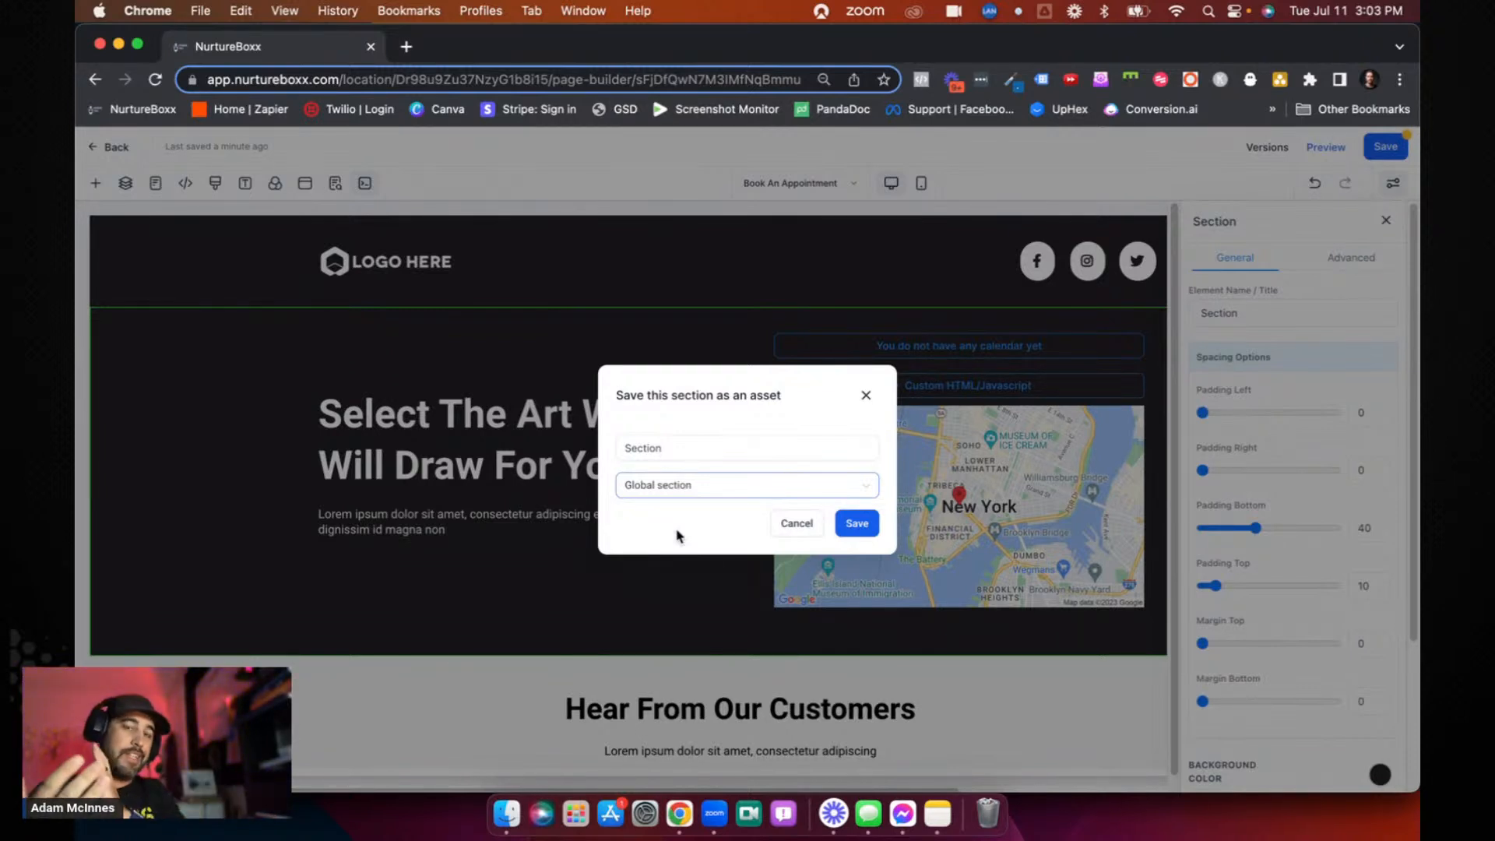
{"action": "left_click", "coordinate": [709, 489]}
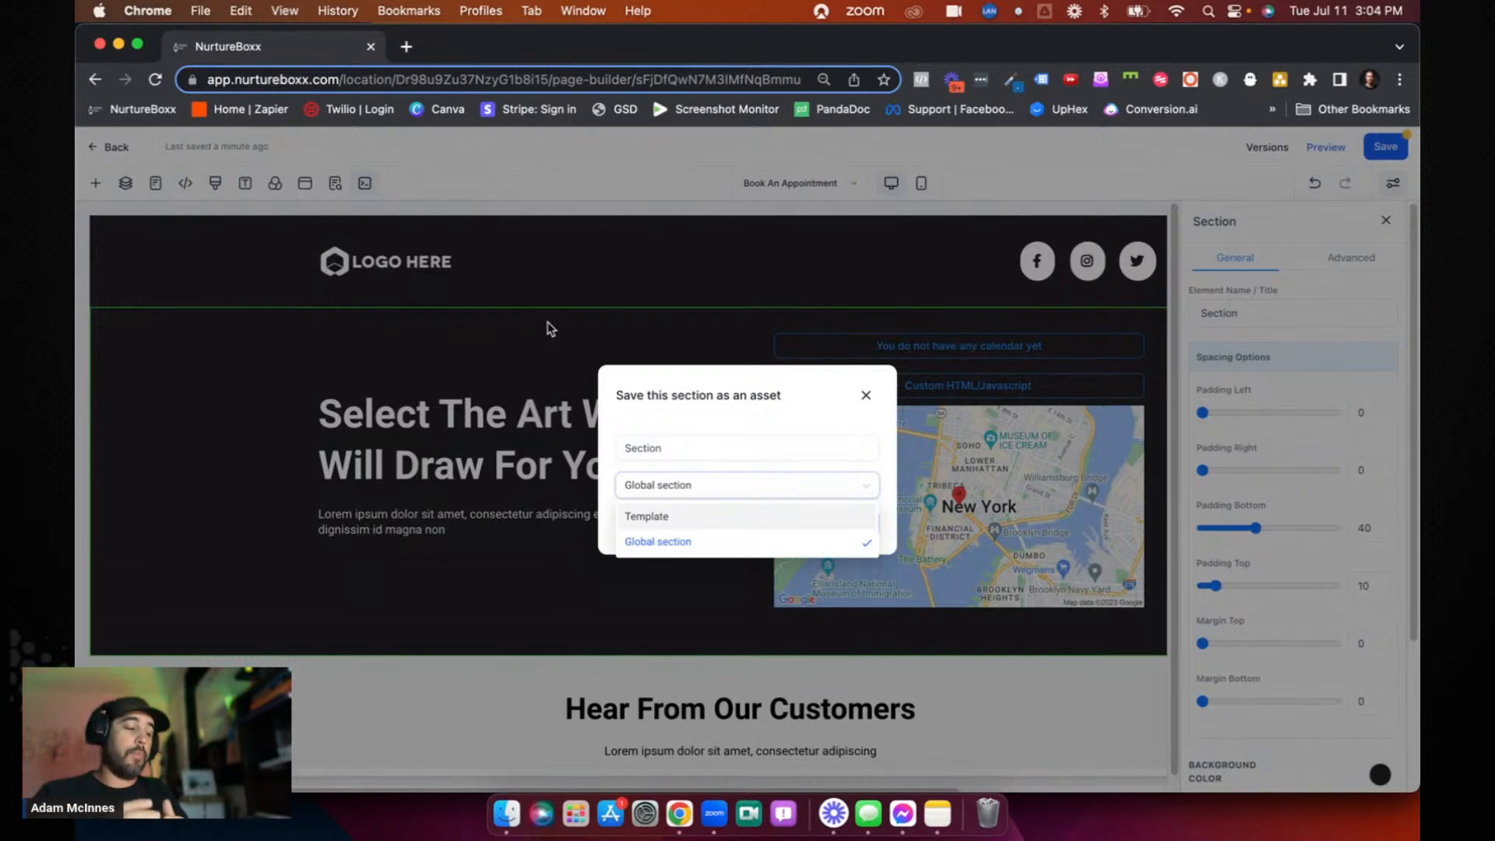
{"action": "left_click", "coordinate": [671, 547]}
{"action": "left_click", "coordinate": [856, 525]}
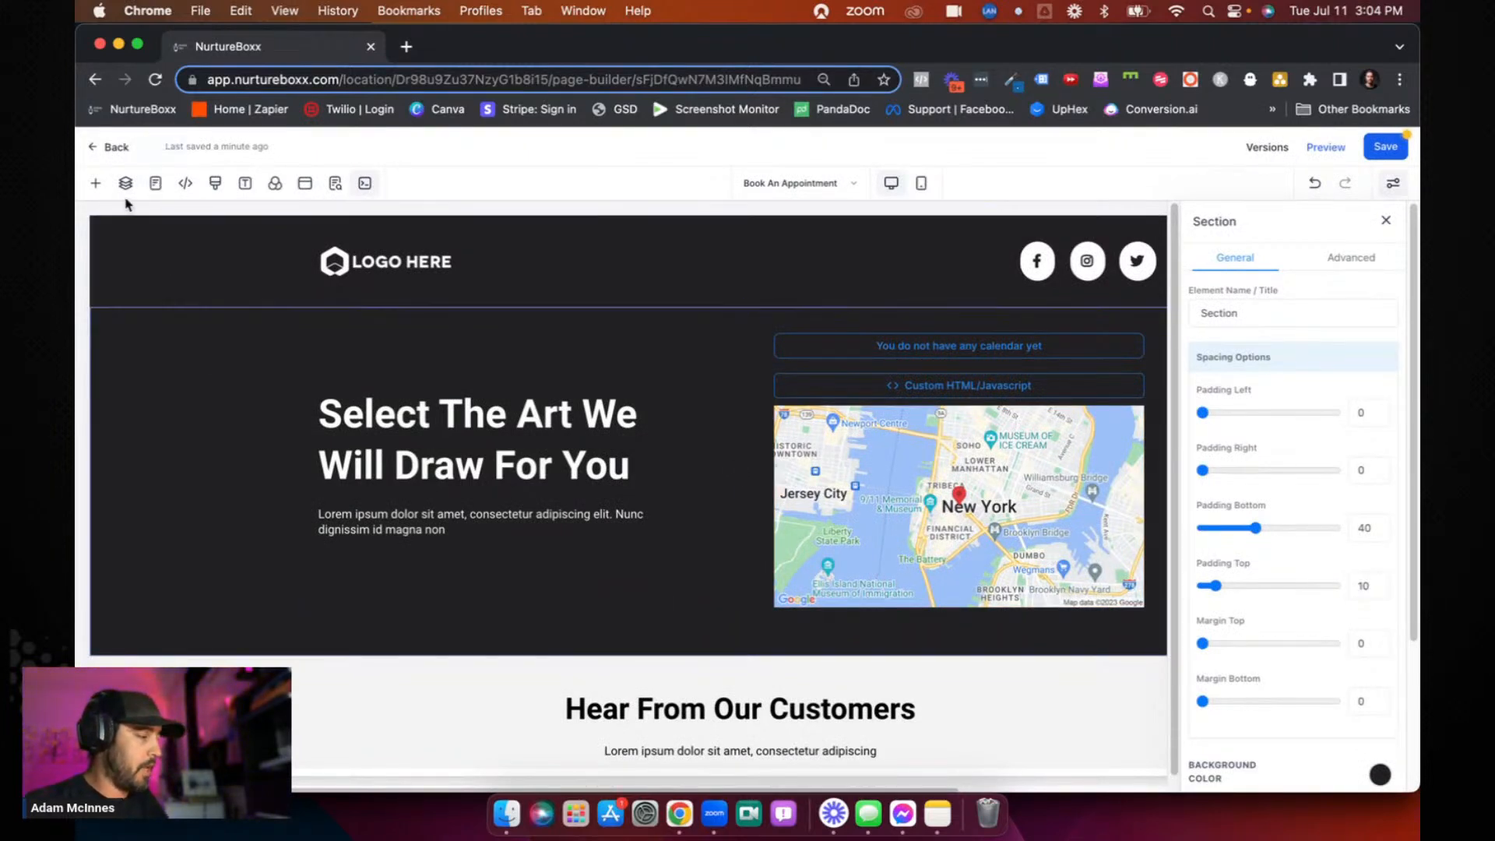
- Check the pages and layers, and insert the saved global section "Section" between the headline section and the Testimonial section
{"action": "left_click", "coordinate": [155, 184]}
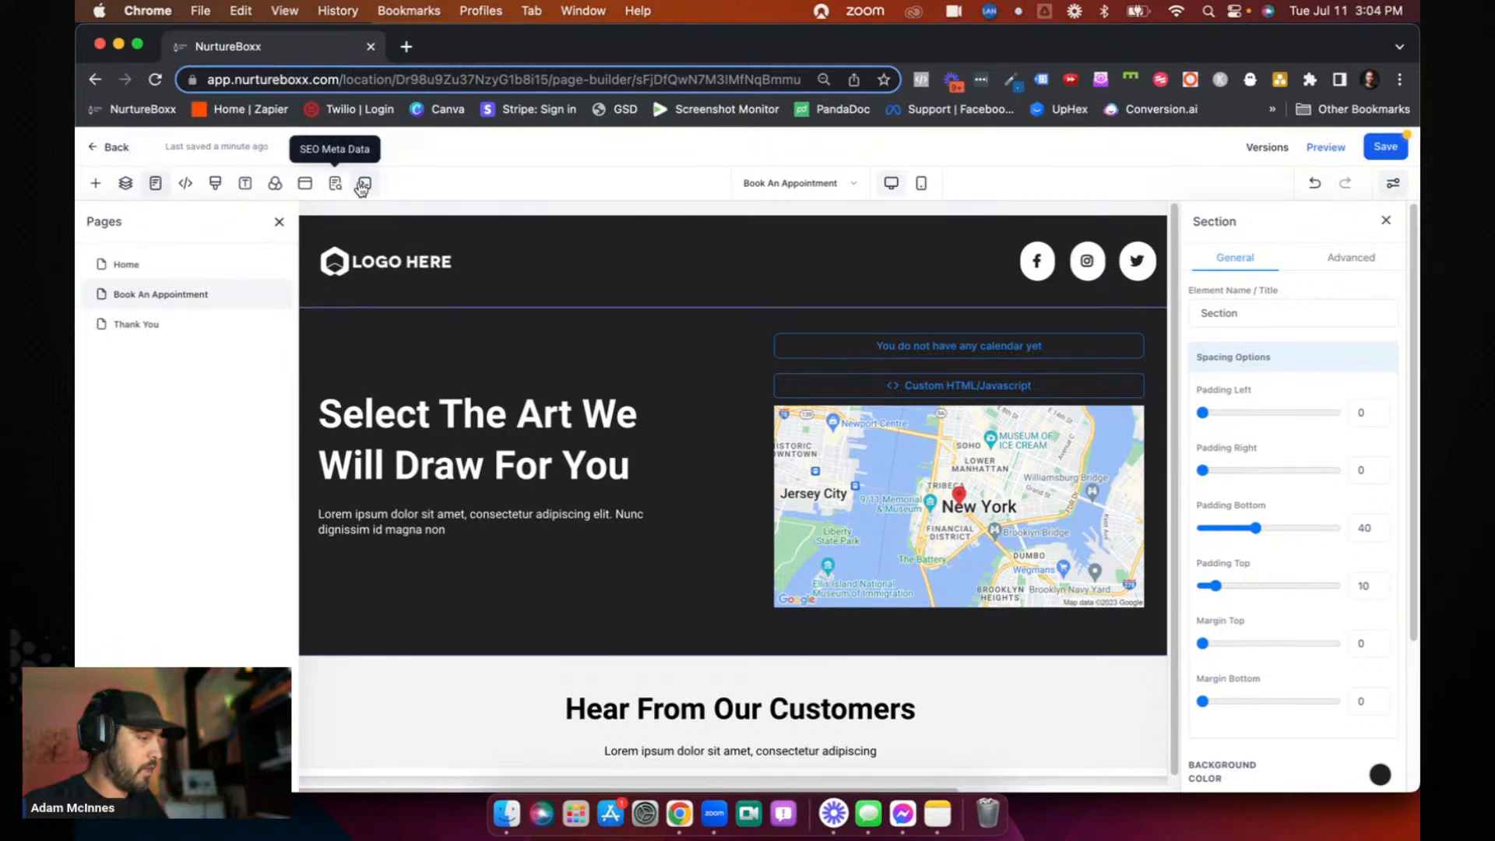
{"action": "left_click", "coordinate": [125, 183]}
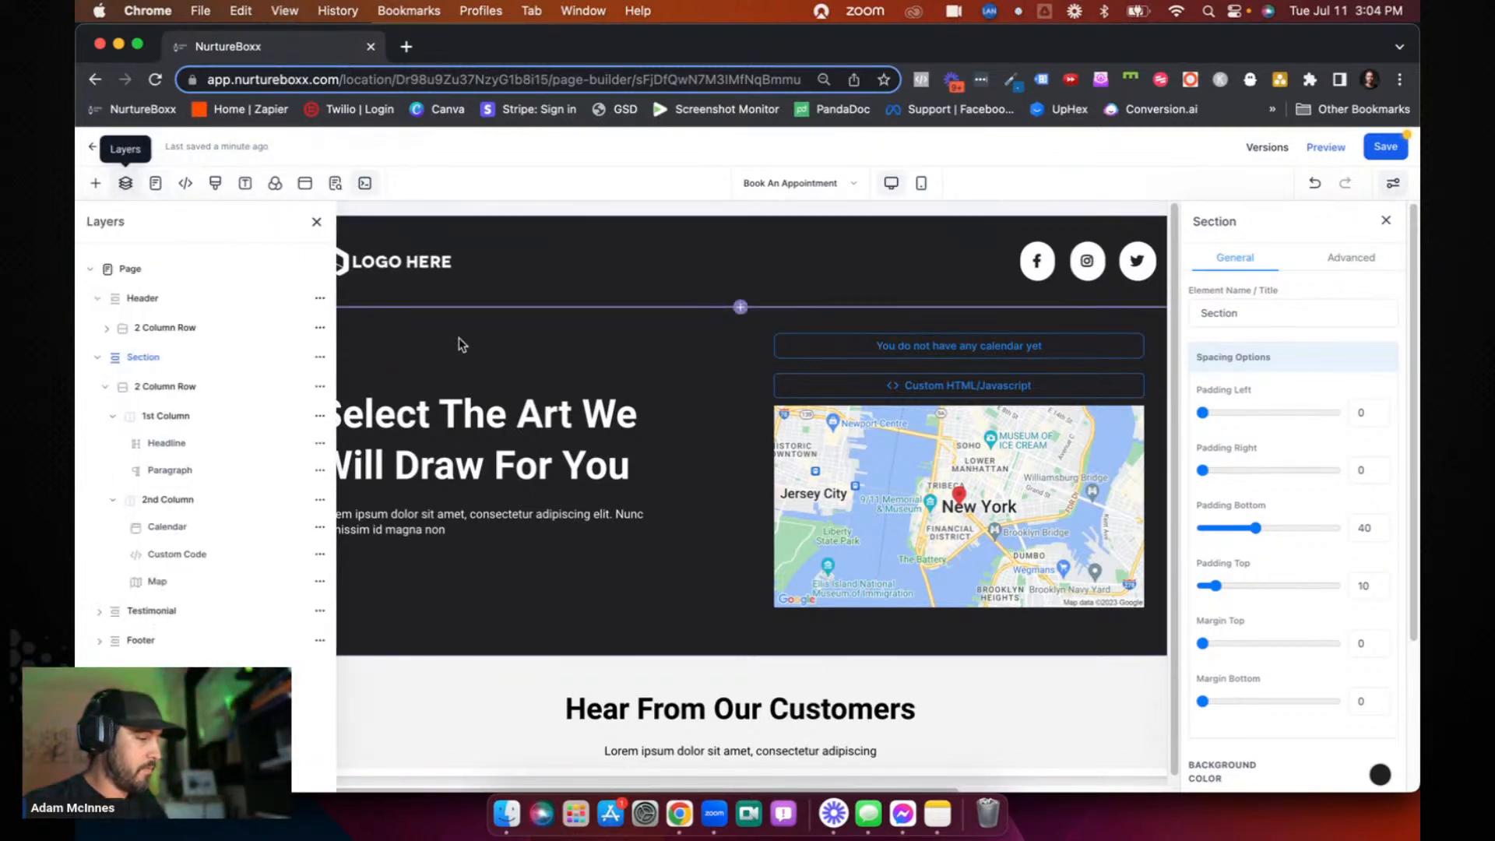
{"action": "left_click", "coordinate": [961, 608]}
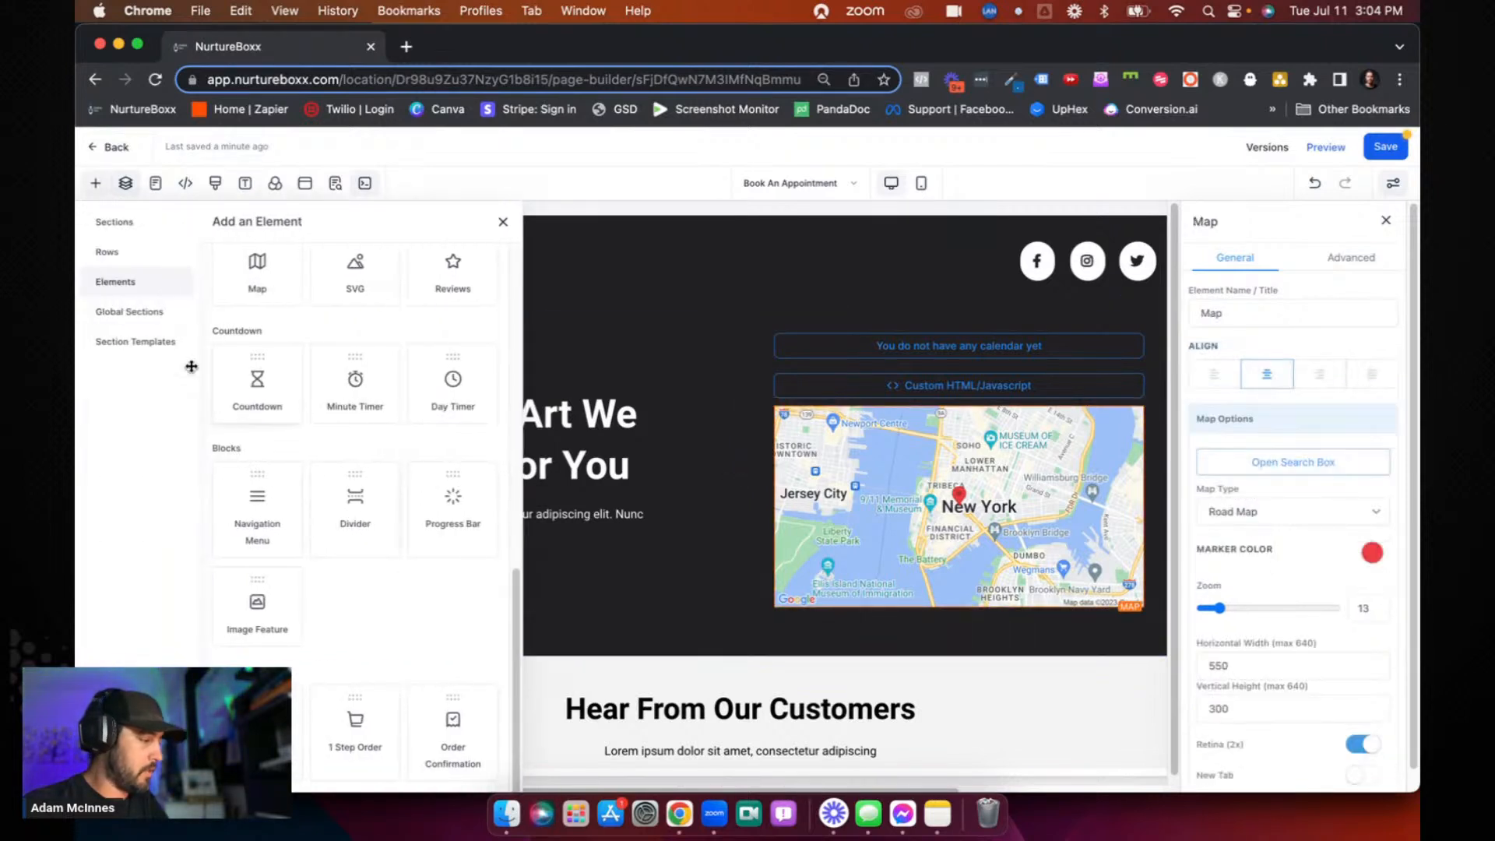
{"action": "left_click", "coordinate": [129, 312]}
{"action": "left_click_drag", "start_coordinate": [232, 392], "coordinate": [612, 650]}
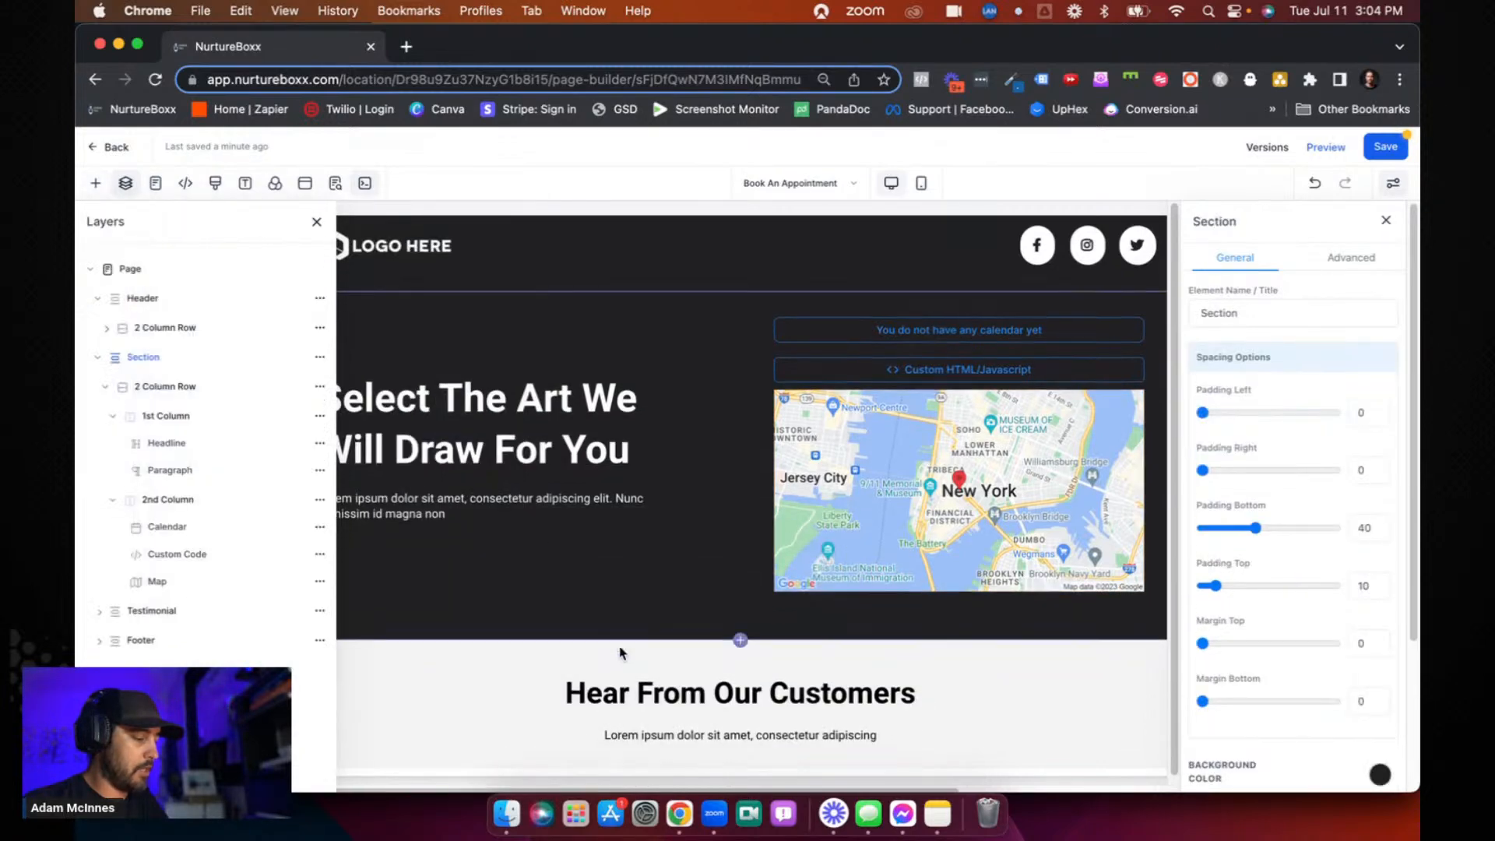
{"action": "scroll", "coordinate": [689, 374], "scroll_direction": "down", "scroll_amount": 2}
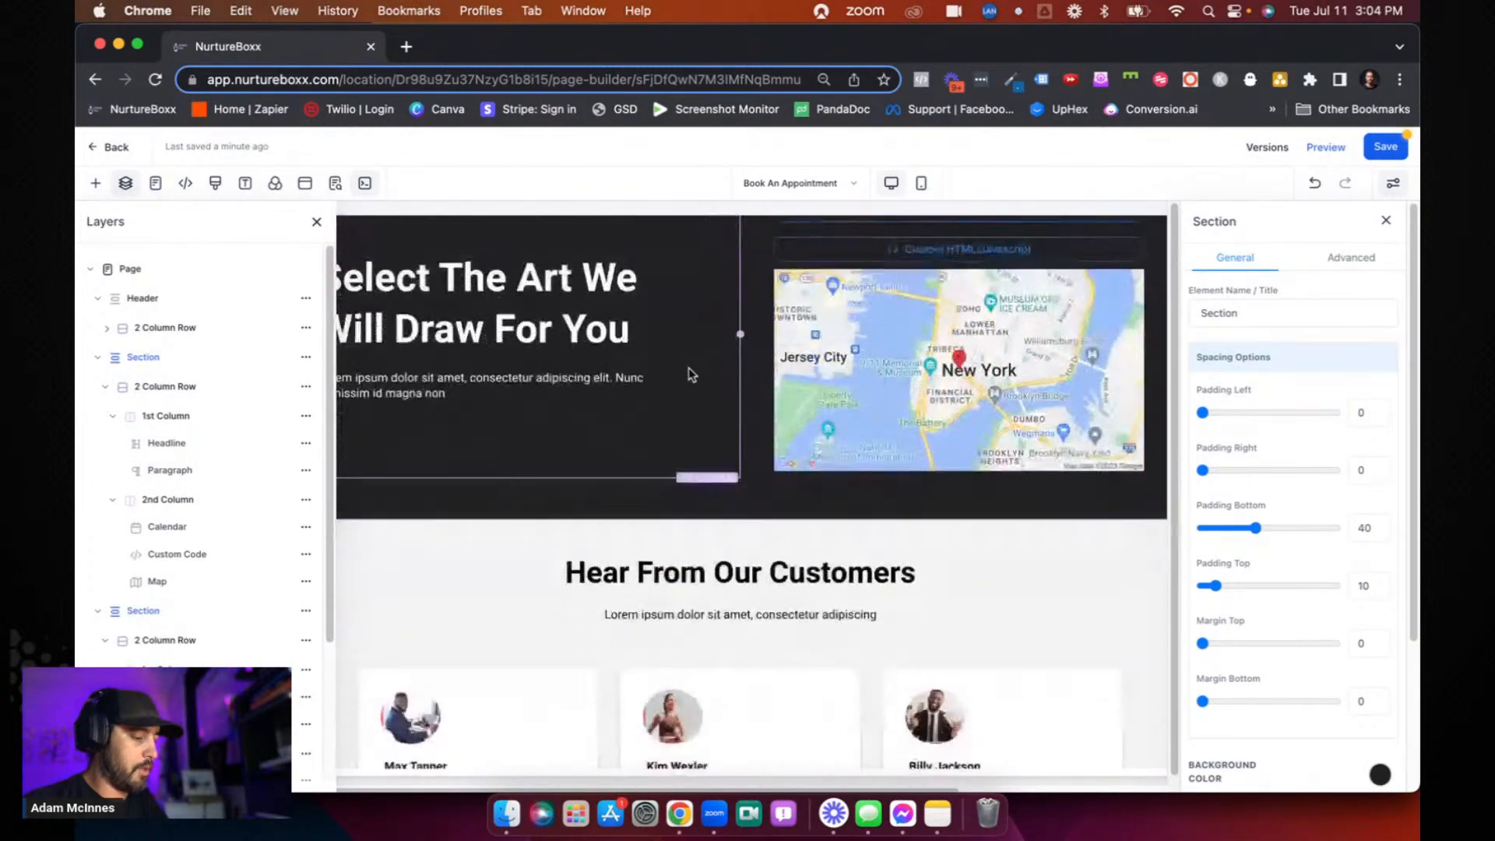
{"action": "scroll", "coordinate": [689, 375], "scroll_direction": "up", "scroll_amount": 2}
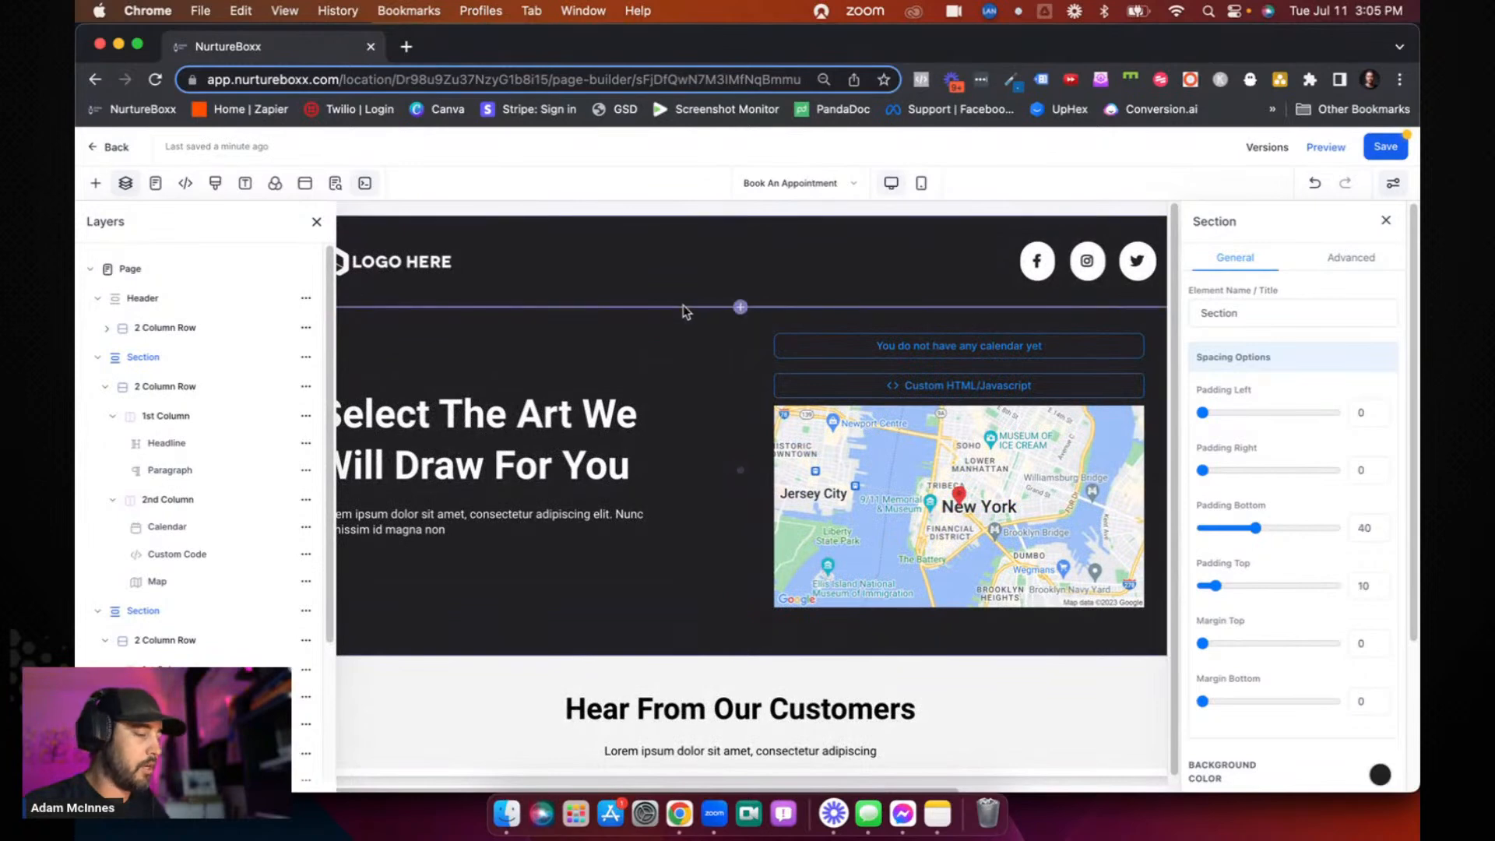
- View the funnel's page list, save the Book An Appointment page, and close the SEO metadata
{"action": "left_click", "coordinate": [811, 187]}
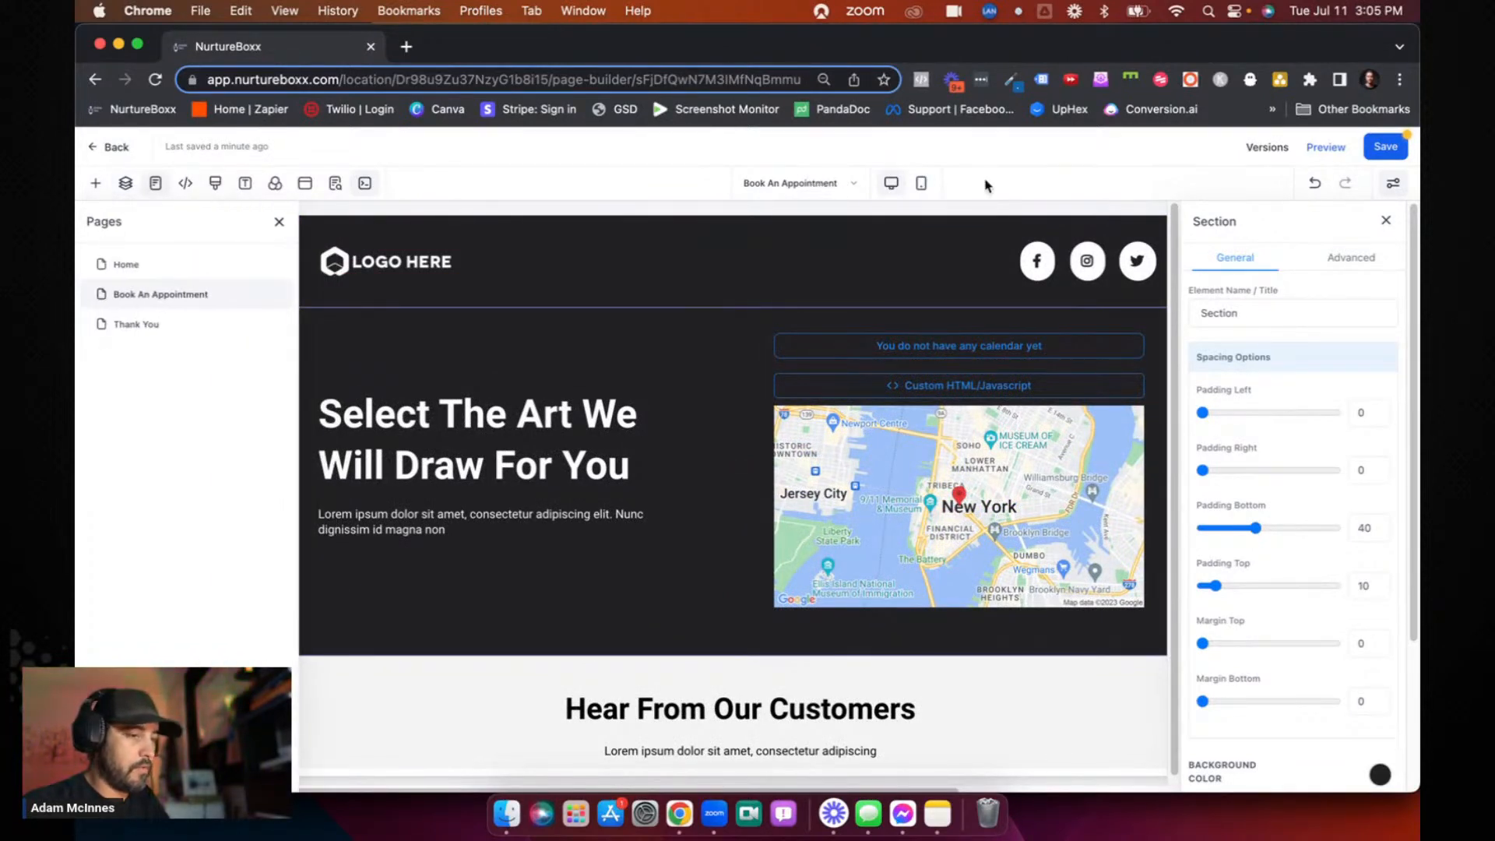
{"action": "left_click", "coordinate": [1385, 146]}
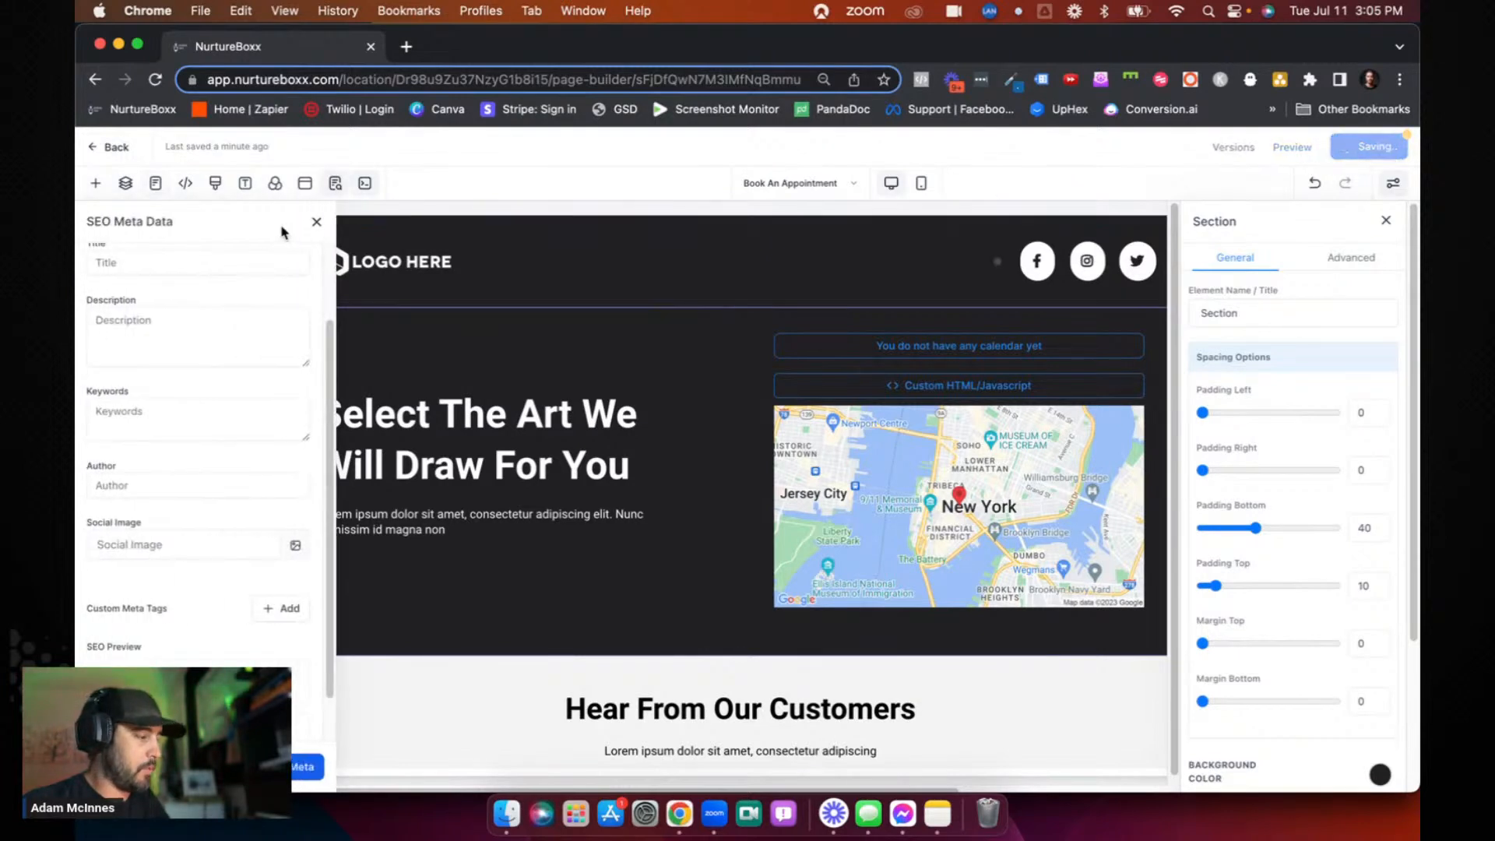
{"action": "left_click", "coordinate": [316, 222]}
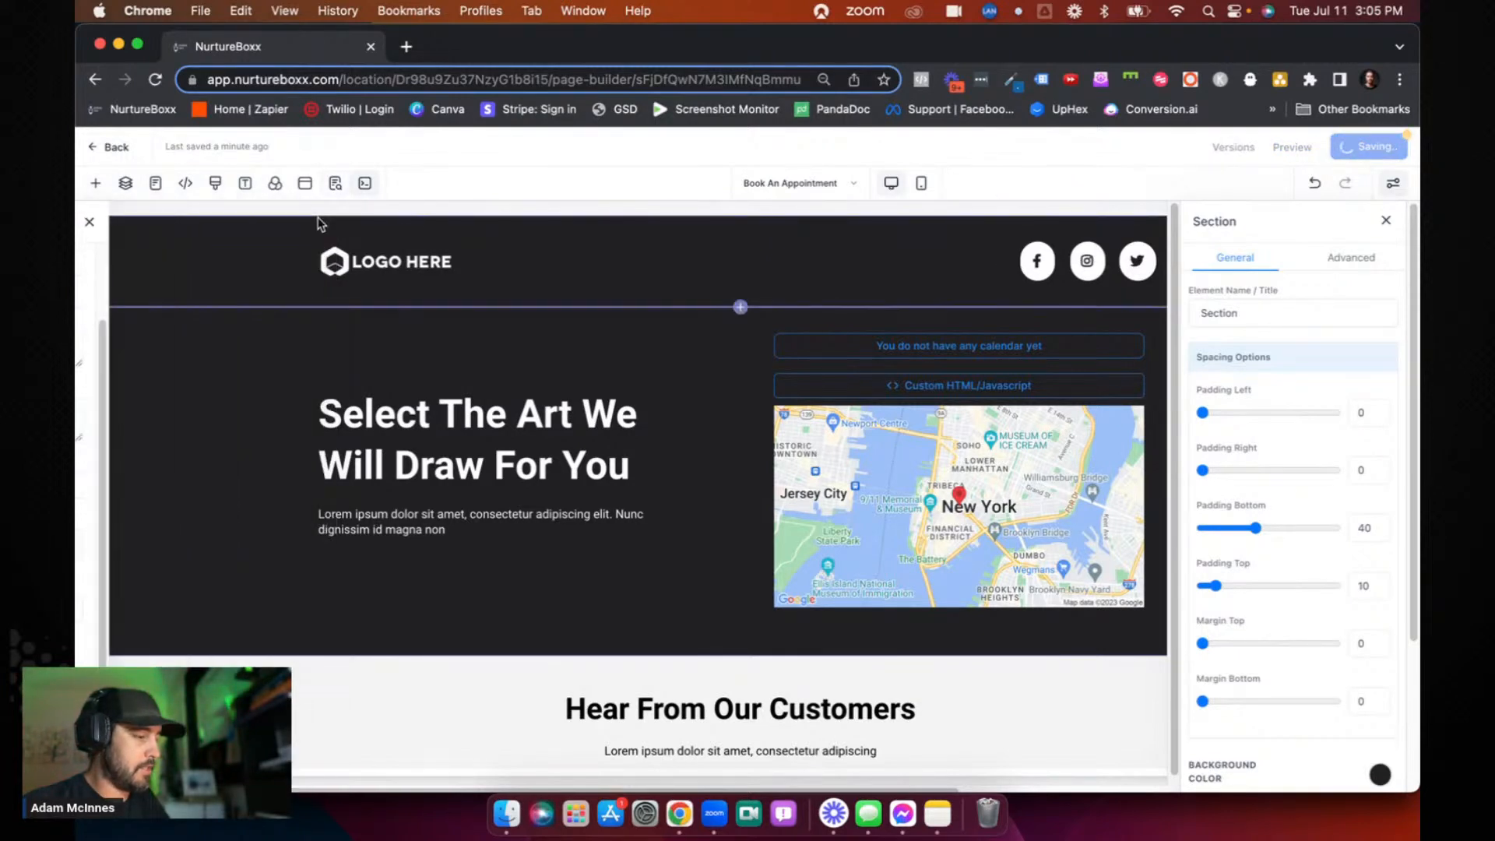
- Switch to the Home page and insert the saved global section between the "Our Artist" section and the artist photos
{"action": "left_click", "coordinate": [811, 187]}
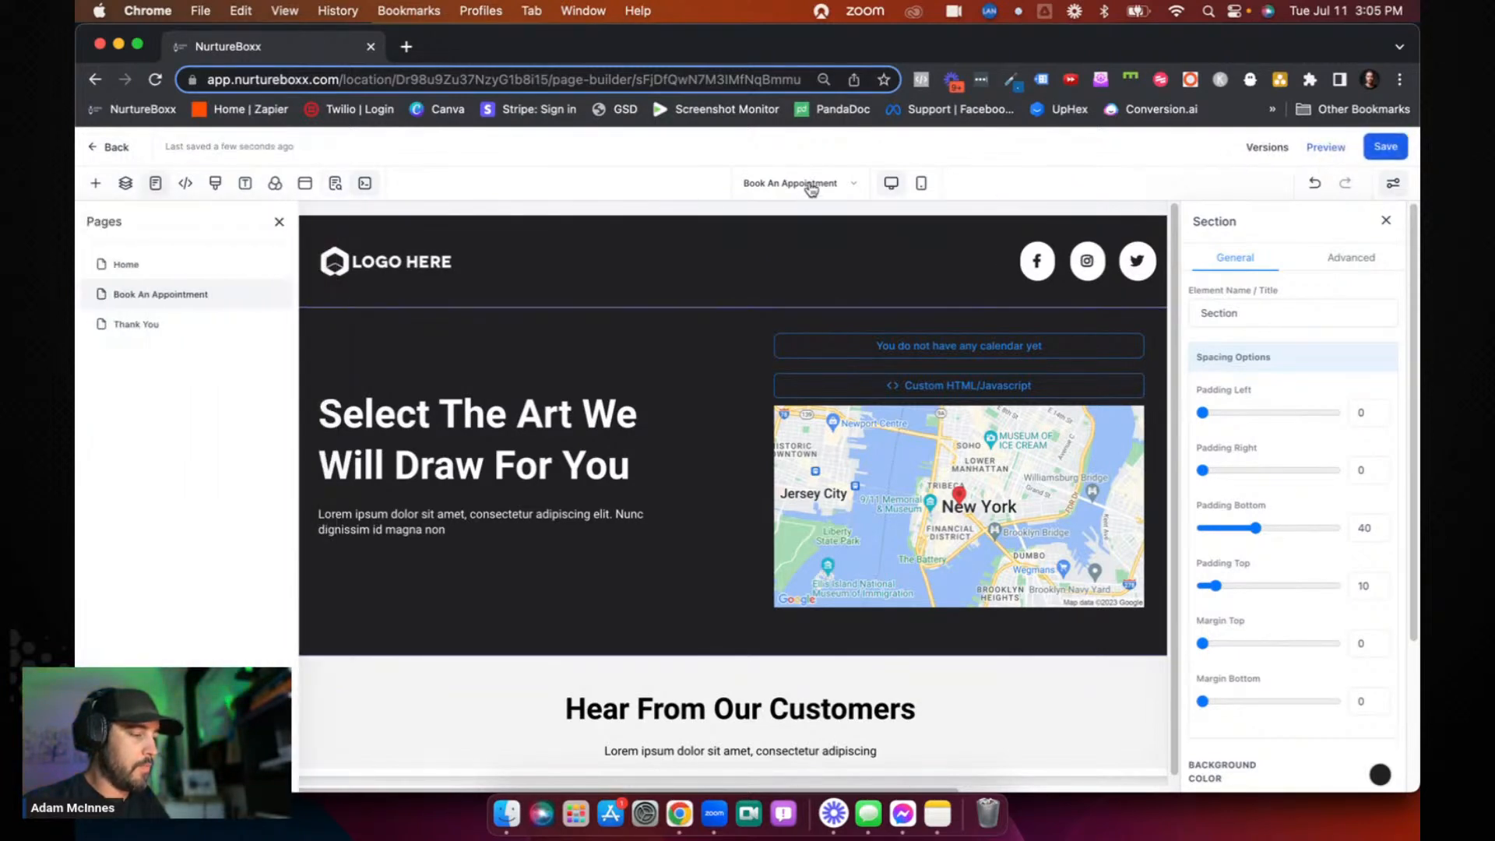
{"action": "left_click", "coordinate": [148, 262]}
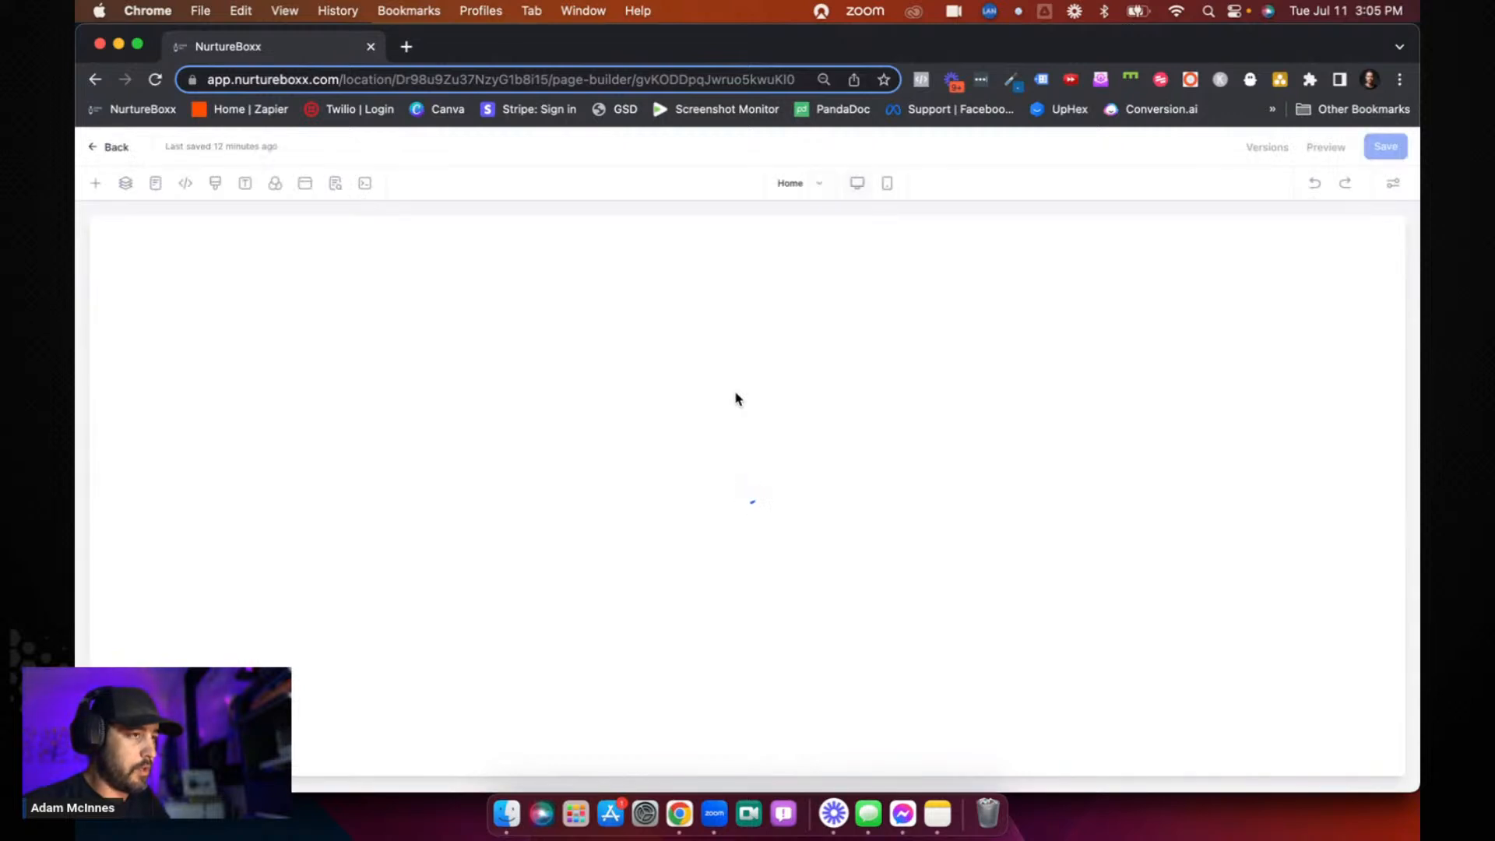
{"action": "scroll", "coordinate": [735, 397], "scroll_direction": "down", "scroll_amount": 5}
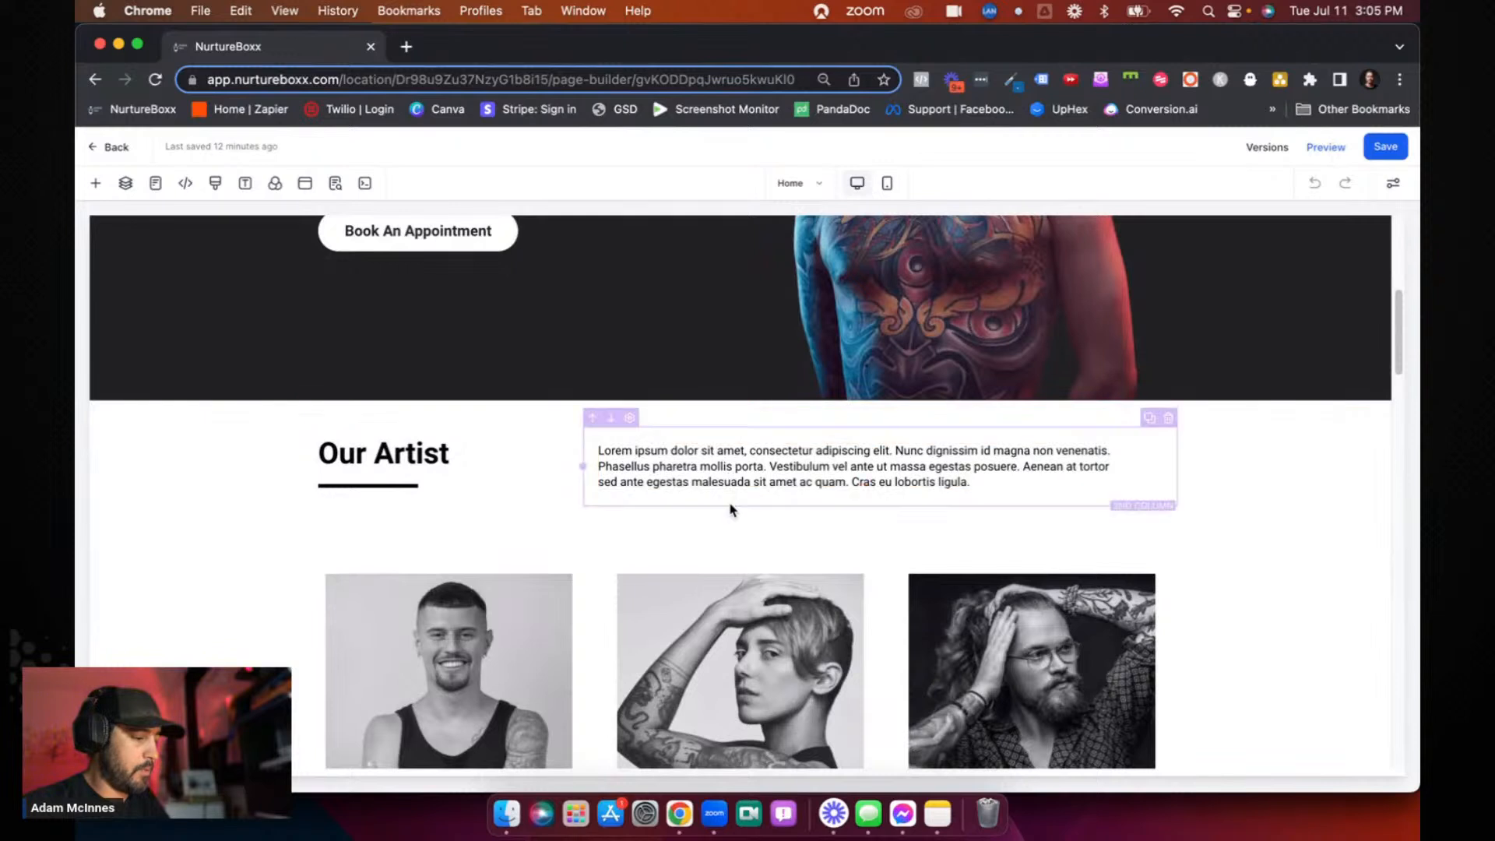
{"action": "left_click", "coordinate": [741, 532]}
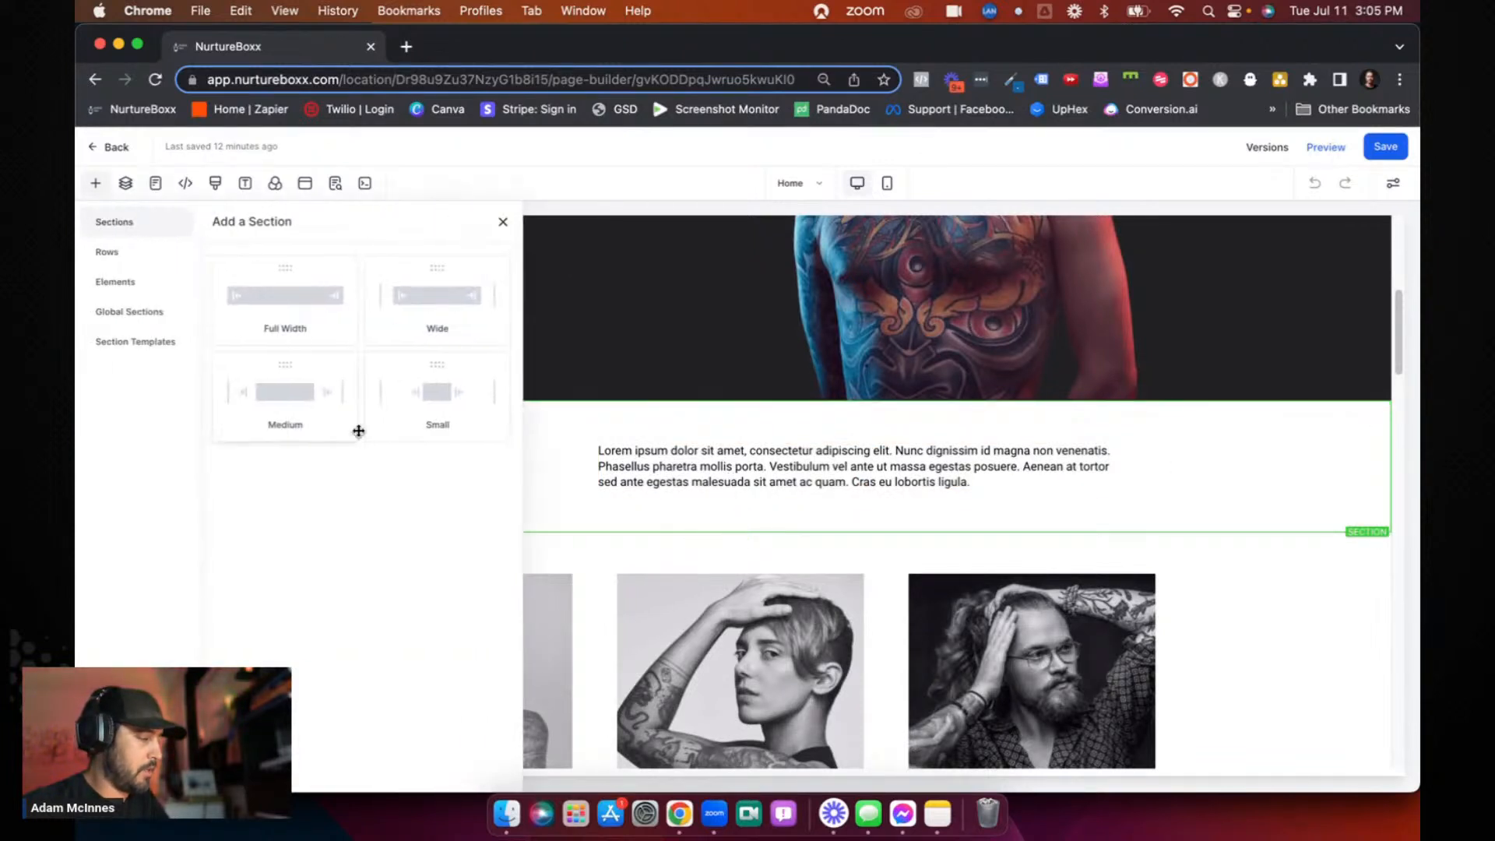
{"action": "left_click", "coordinate": [109, 310]}
{"action": "left_click_drag", "start_coordinate": [246, 390], "coordinate": [677, 527]}
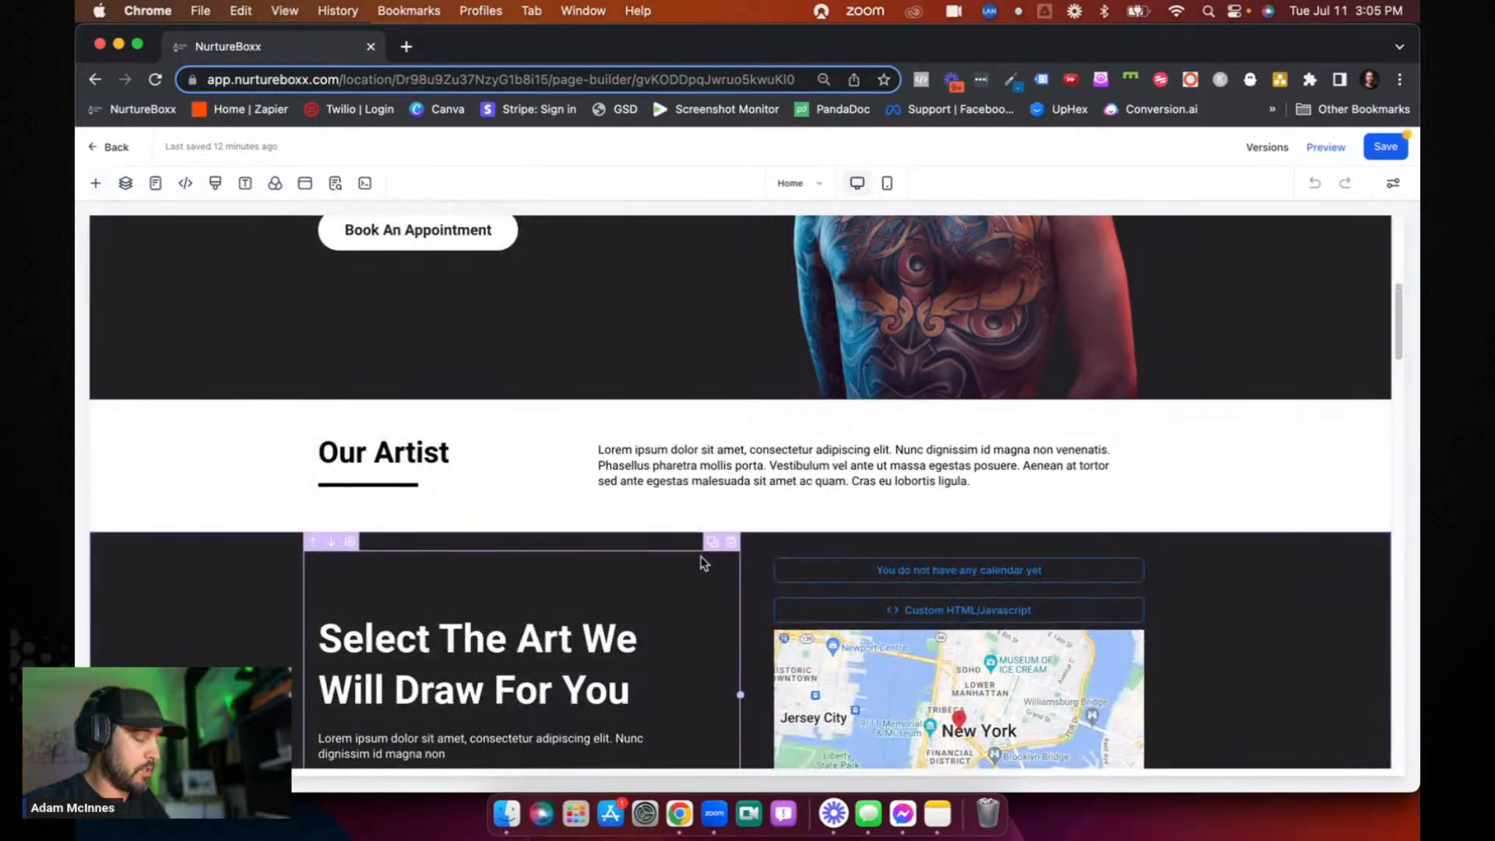
- Make "You" in the global section's headline italic with a blue italic text color, and save the Home page including the global section change
{"action": "scroll", "coordinate": [434, 485], "scroll_direction": "down", "scroll_amount": 3}
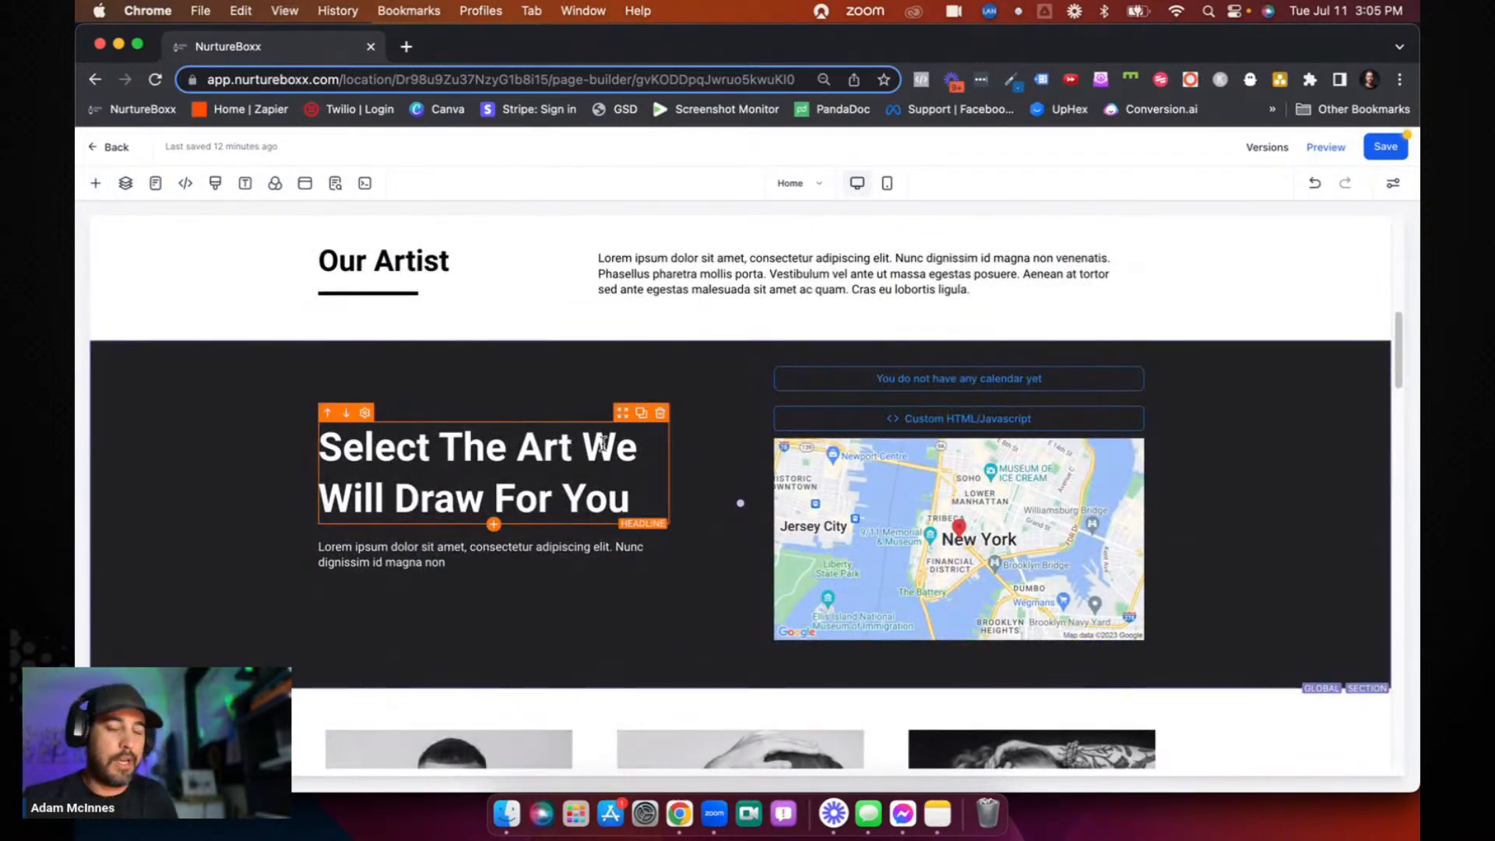
{"action": "left_click", "coordinate": [637, 491]}
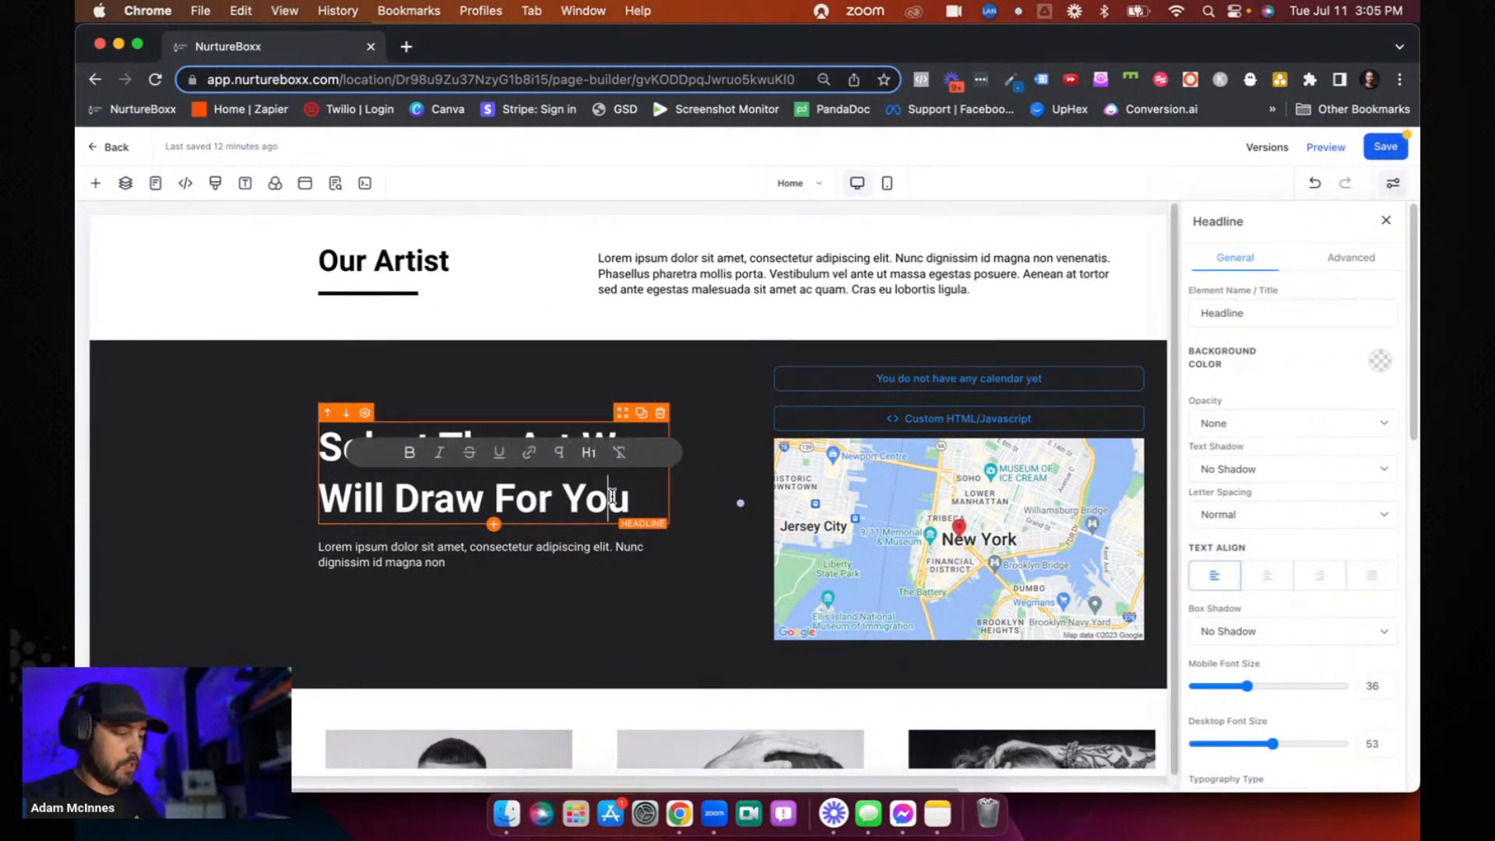
{"action": "double_click", "coordinate": [612, 495]}
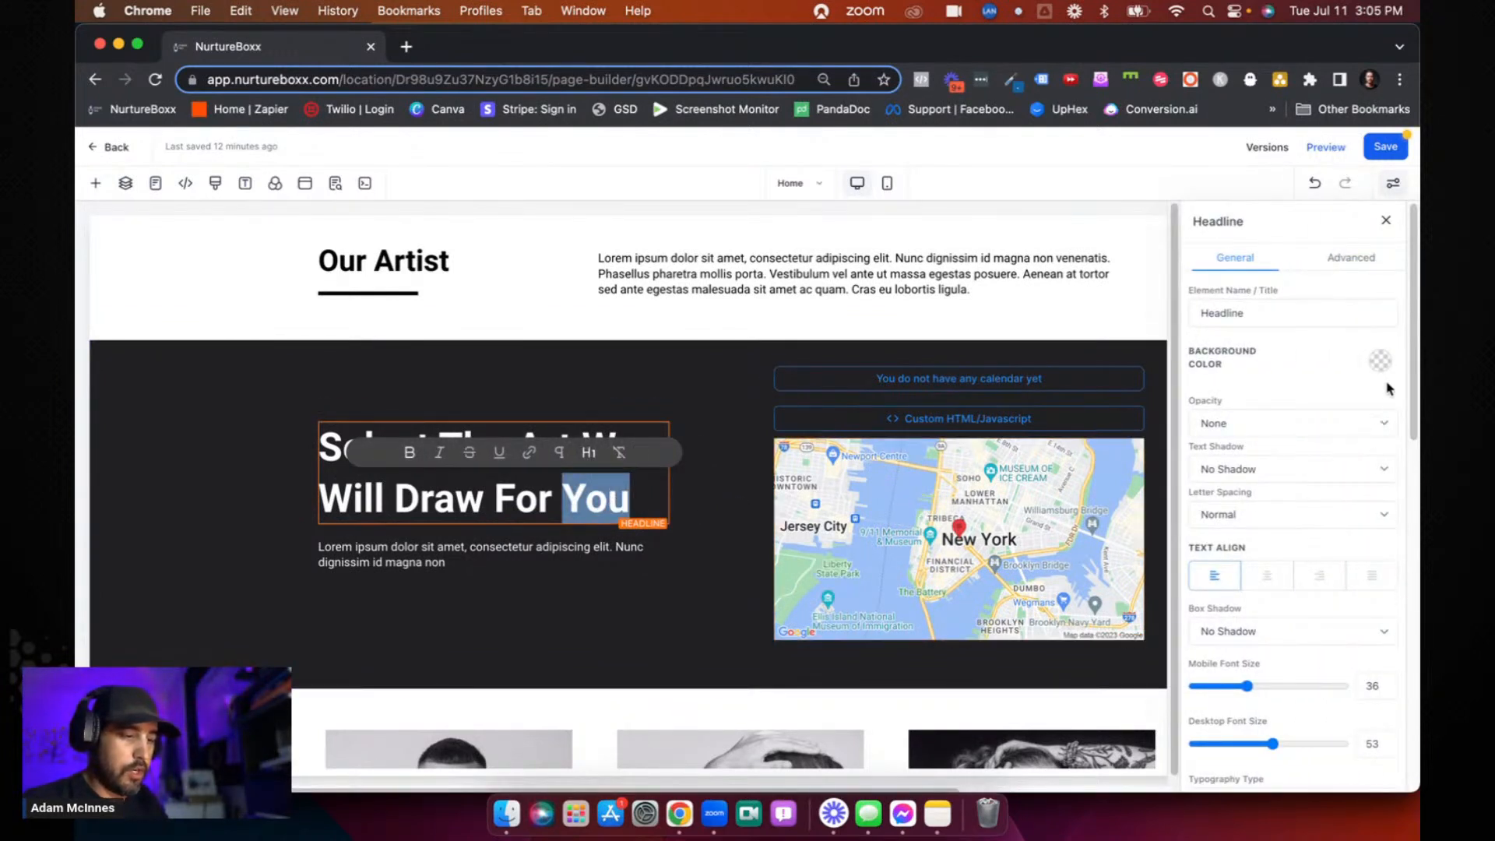
{"action": "scroll", "coordinate": [1389, 388], "scroll_direction": "down", "scroll_amount": 10}
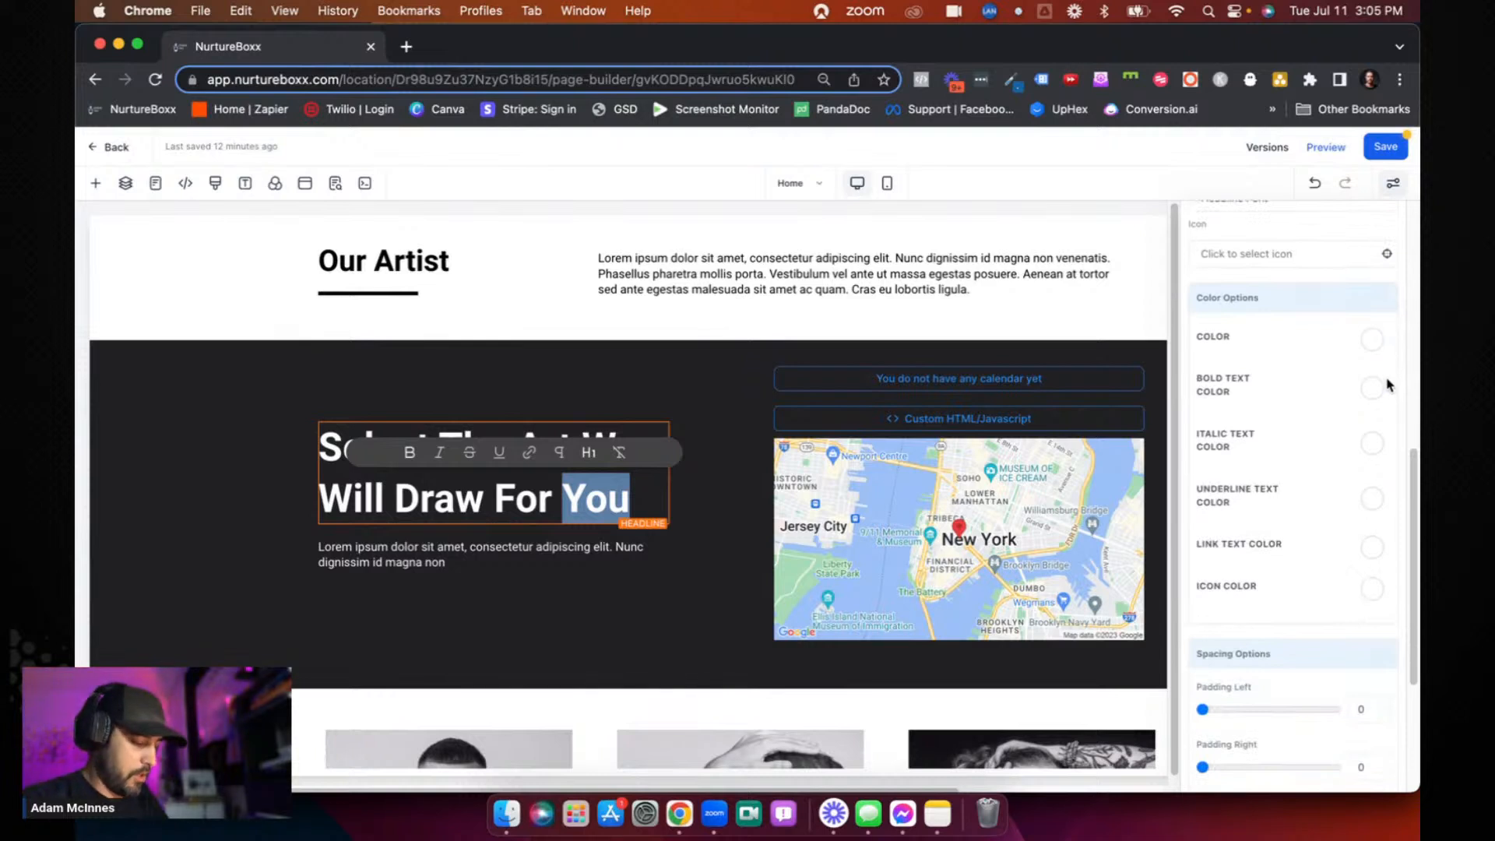
{"action": "key", "text": "super+i"}
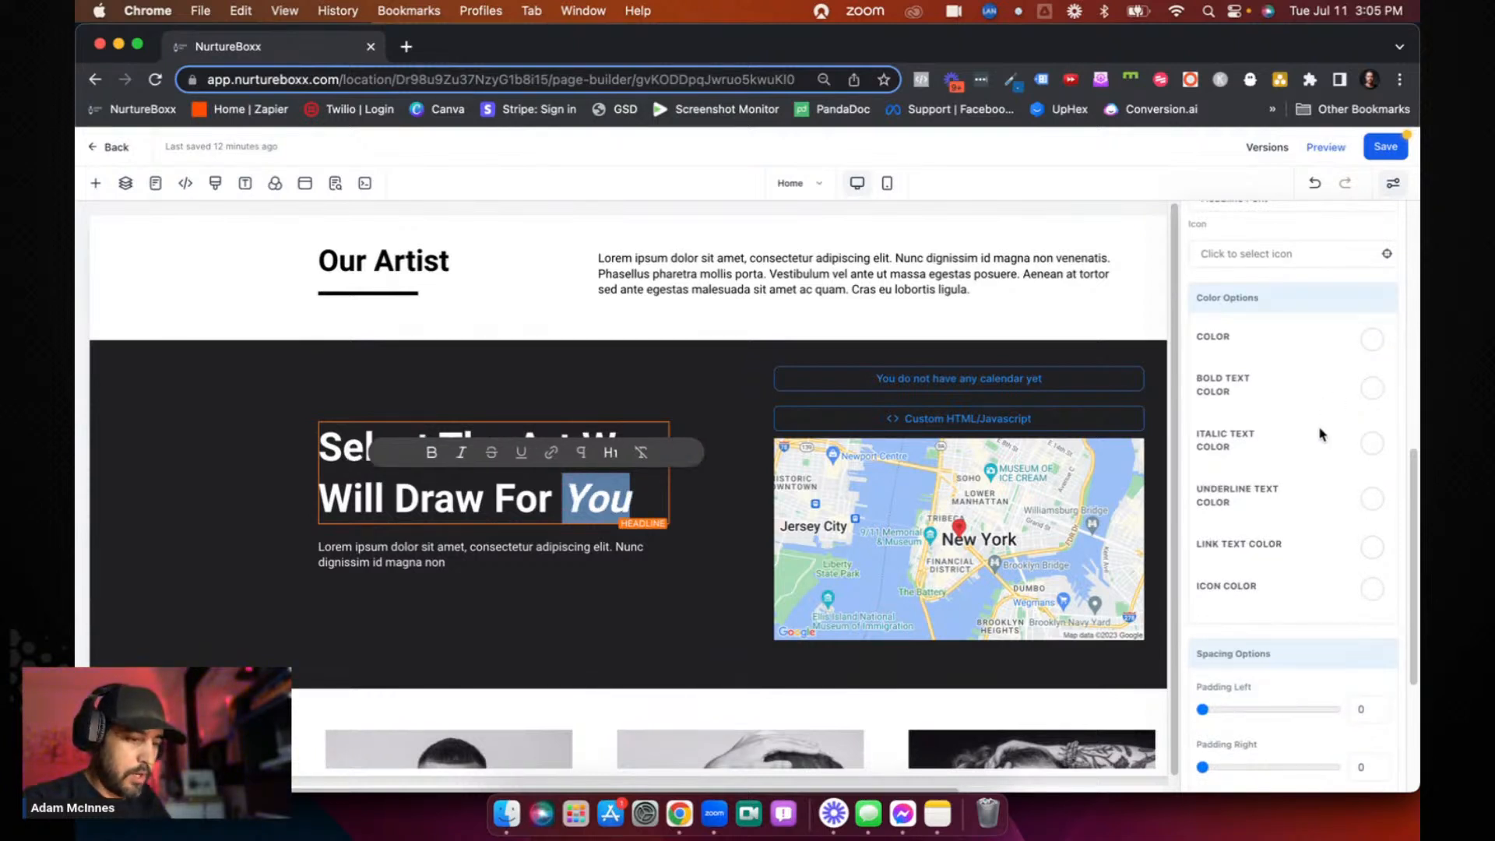
{"action": "left_click", "coordinate": [1370, 444]}
{"action": "left_click", "coordinate": [1234, 483]}
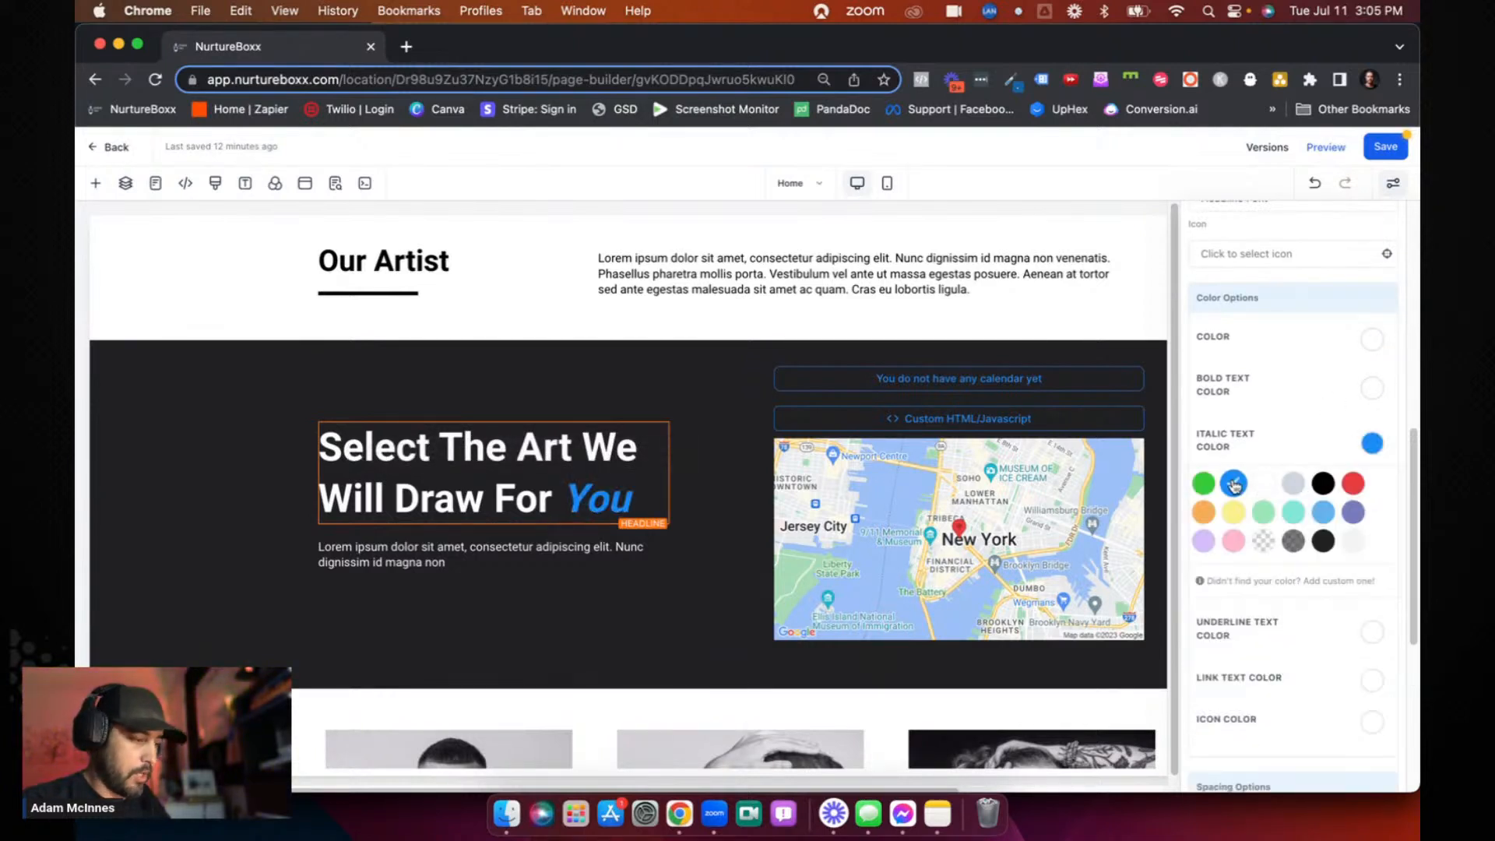
{"action": "left_click", "coordinate": [1379, 148]}
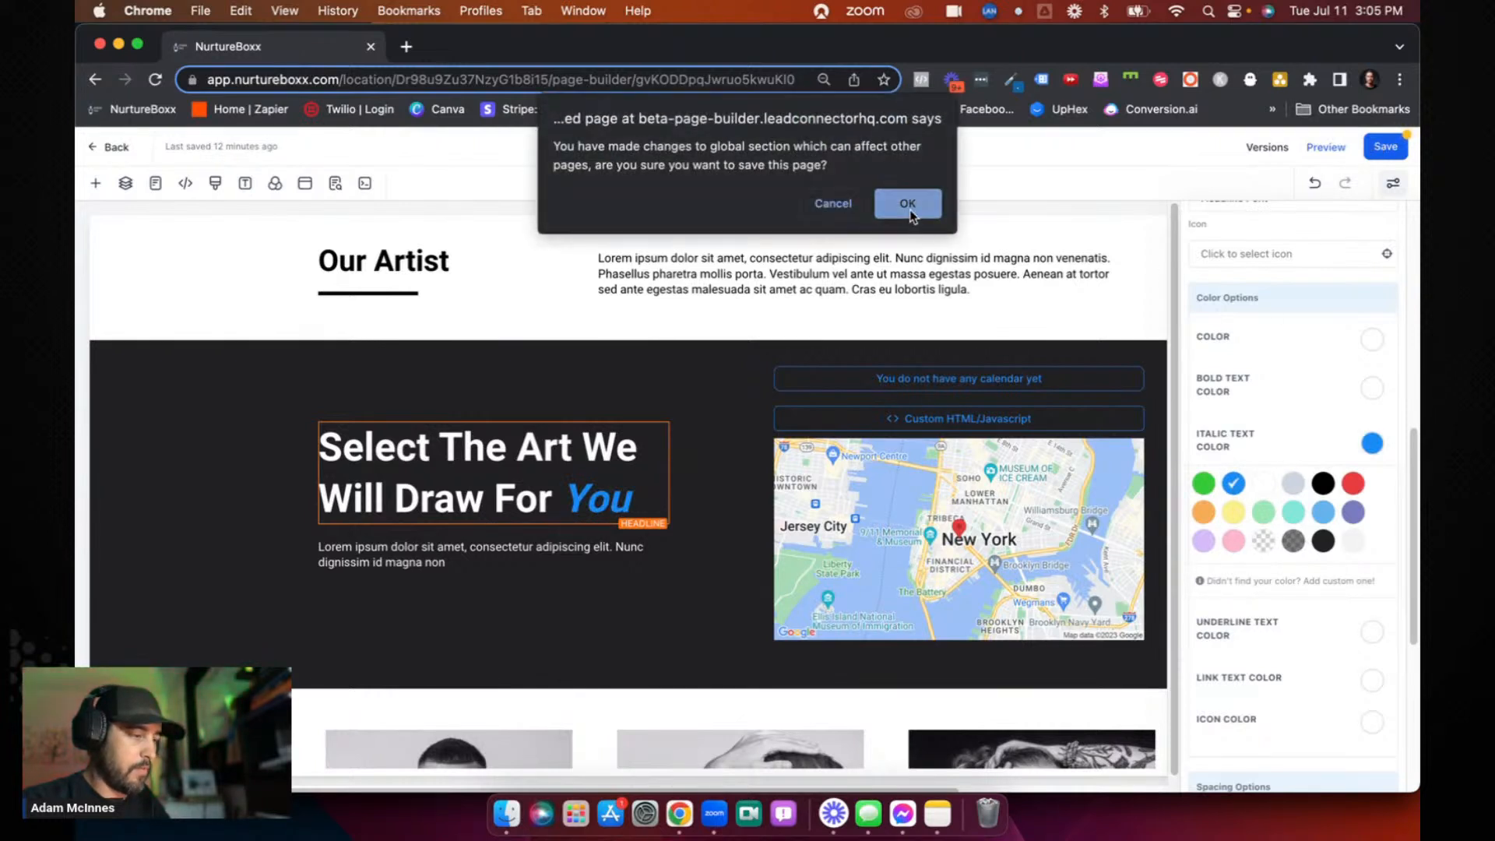
{"action": "left_click", "coordinate": [908, 200]}
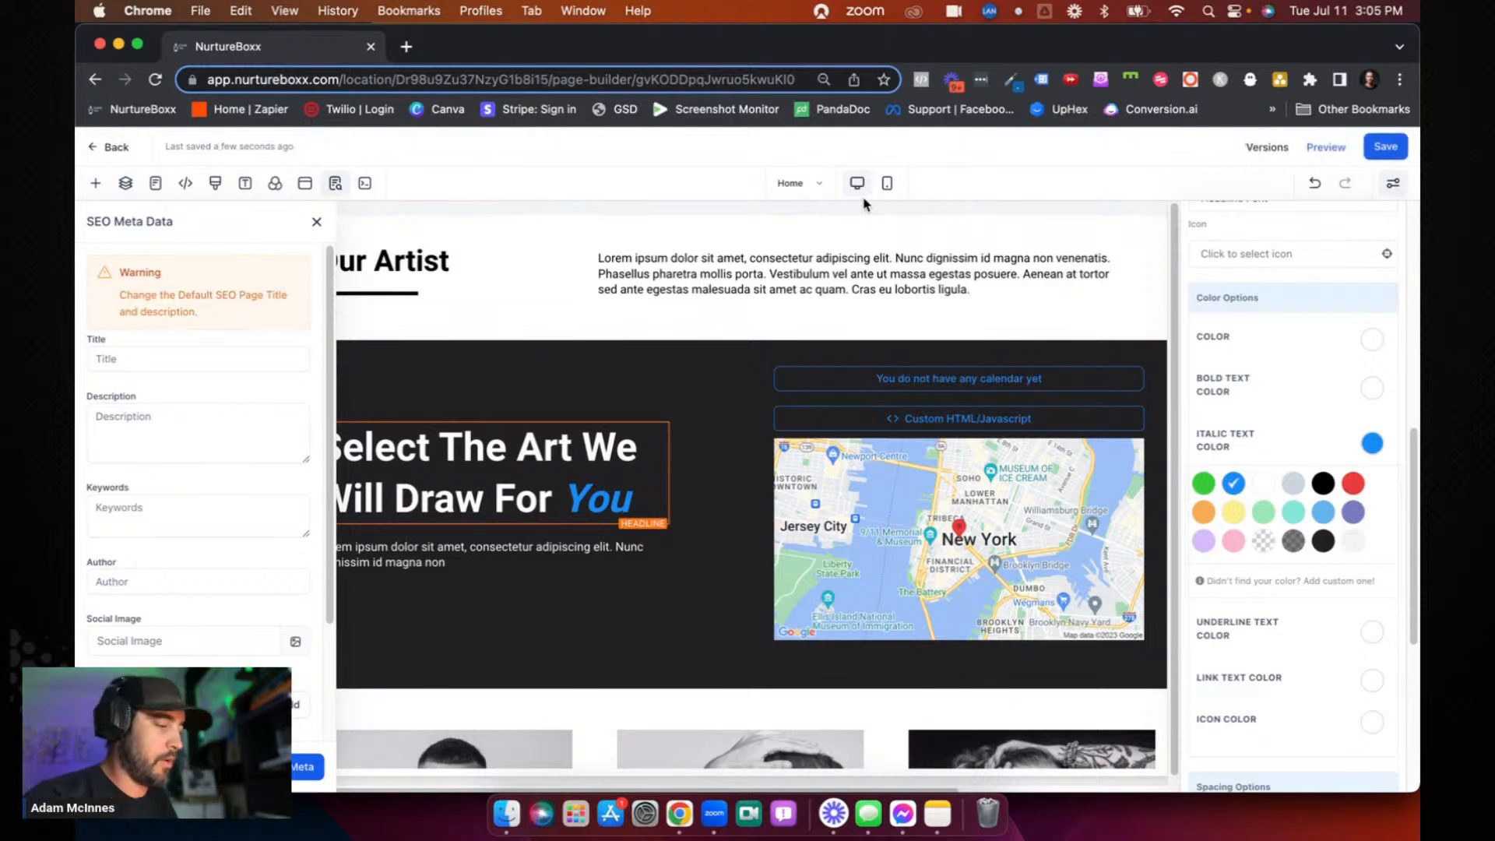
- Open the Book An Appointment page and check the word "You" in its global section headline
{"action": "left_click", "coordinate": [804, 194]}
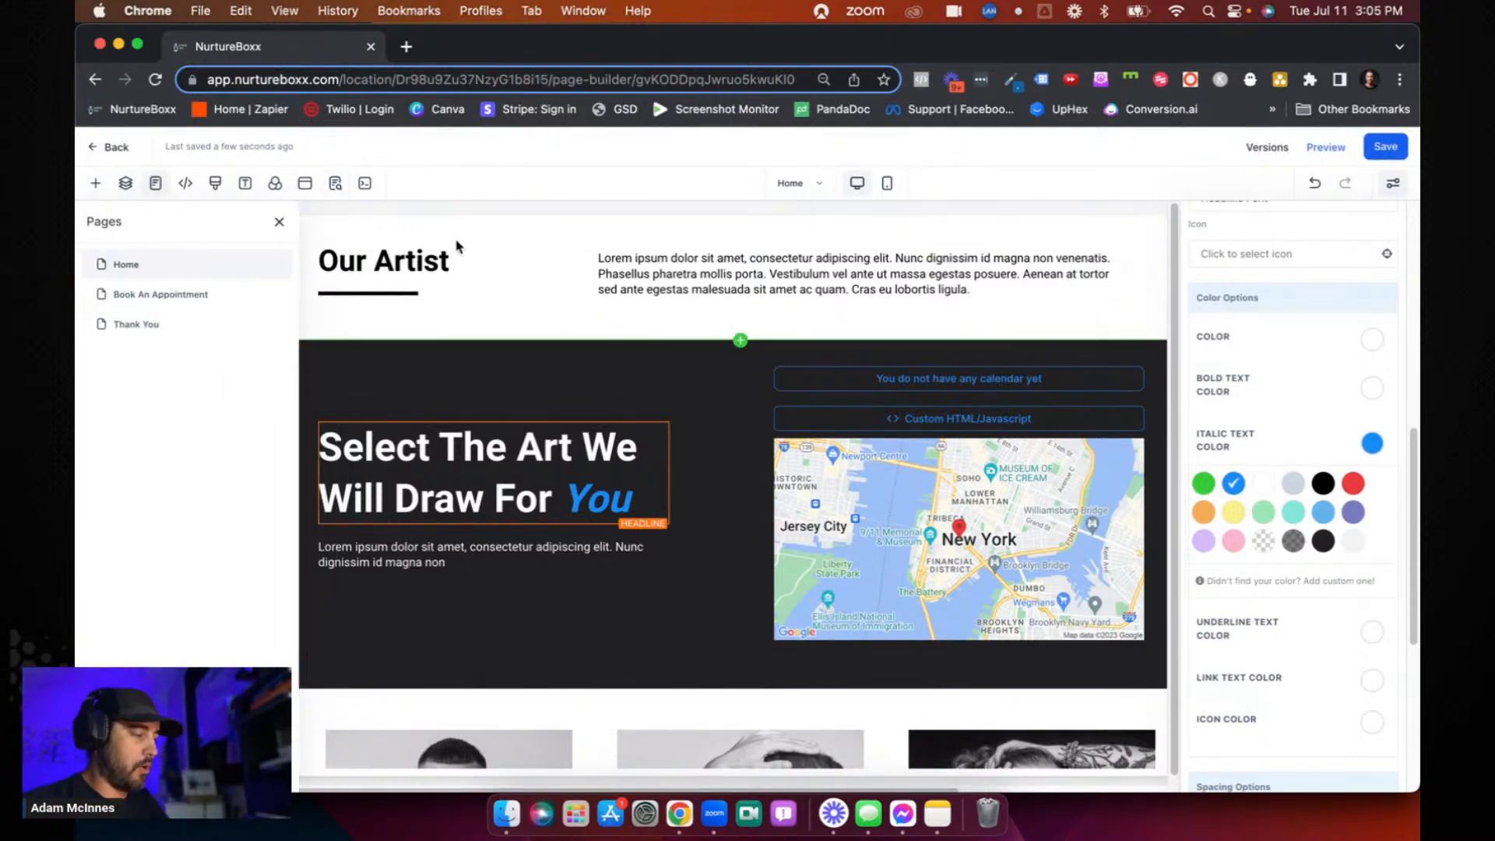
{"action": "left_click", "coordinate": [170, 303]}
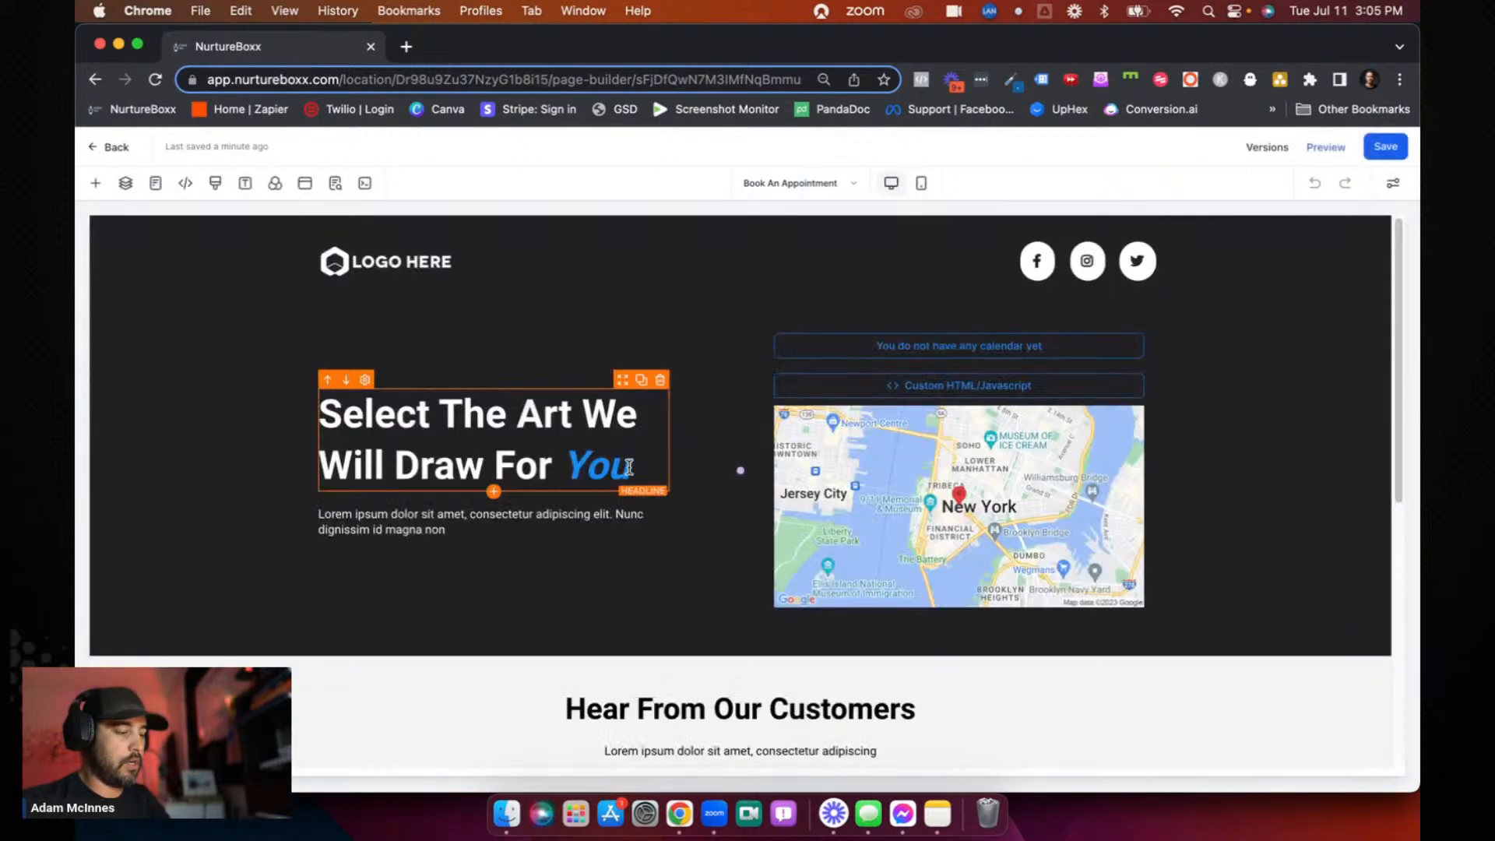
{"action": "left_click_drag", "start_coordinate": [567, 467], "coordinate": [665, 467]}
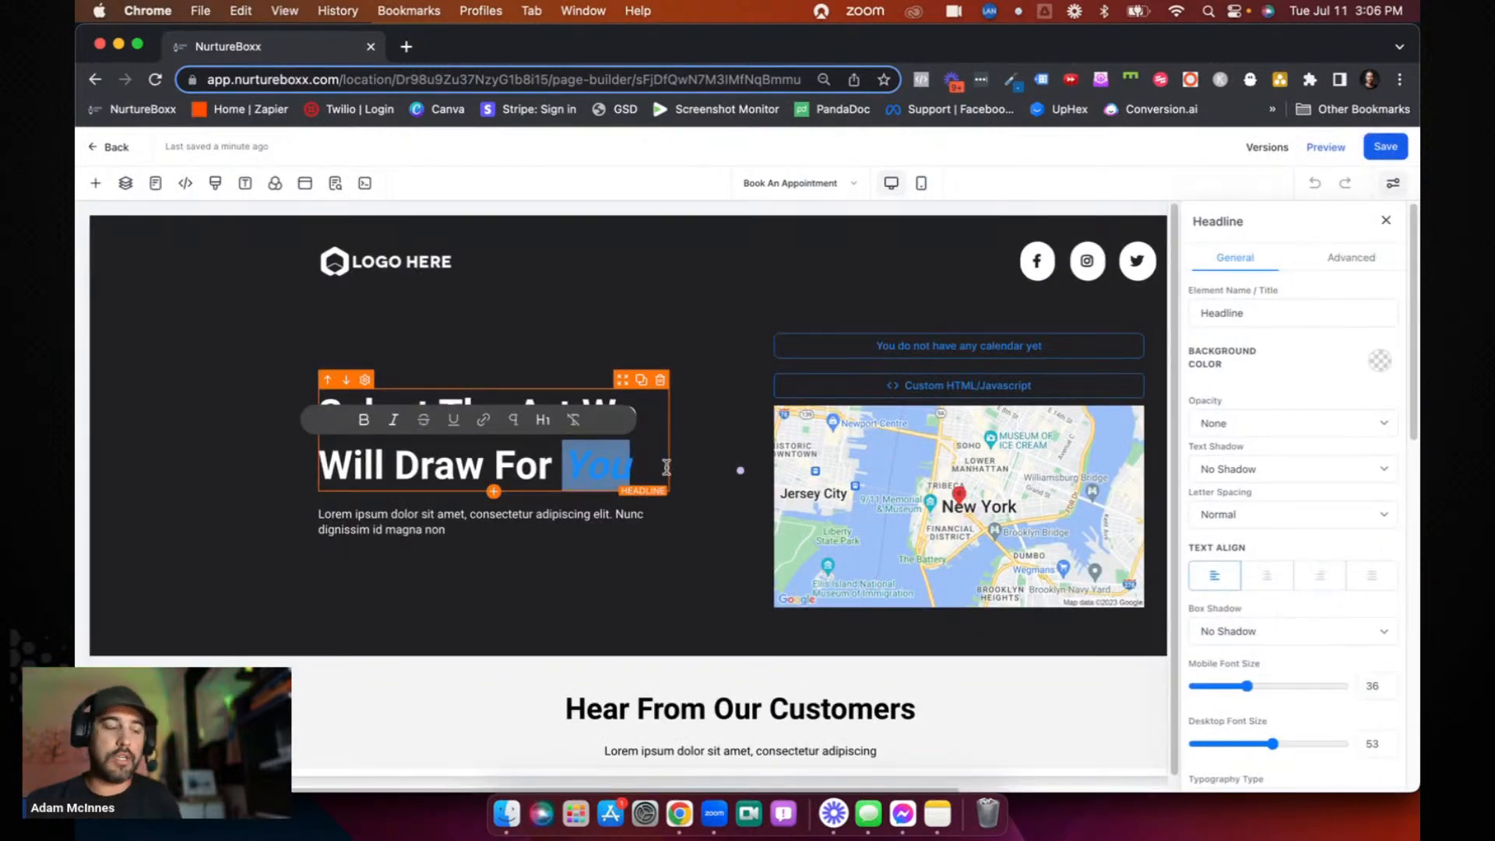
{"action": "left_click", "coordinate": [717, 489]}
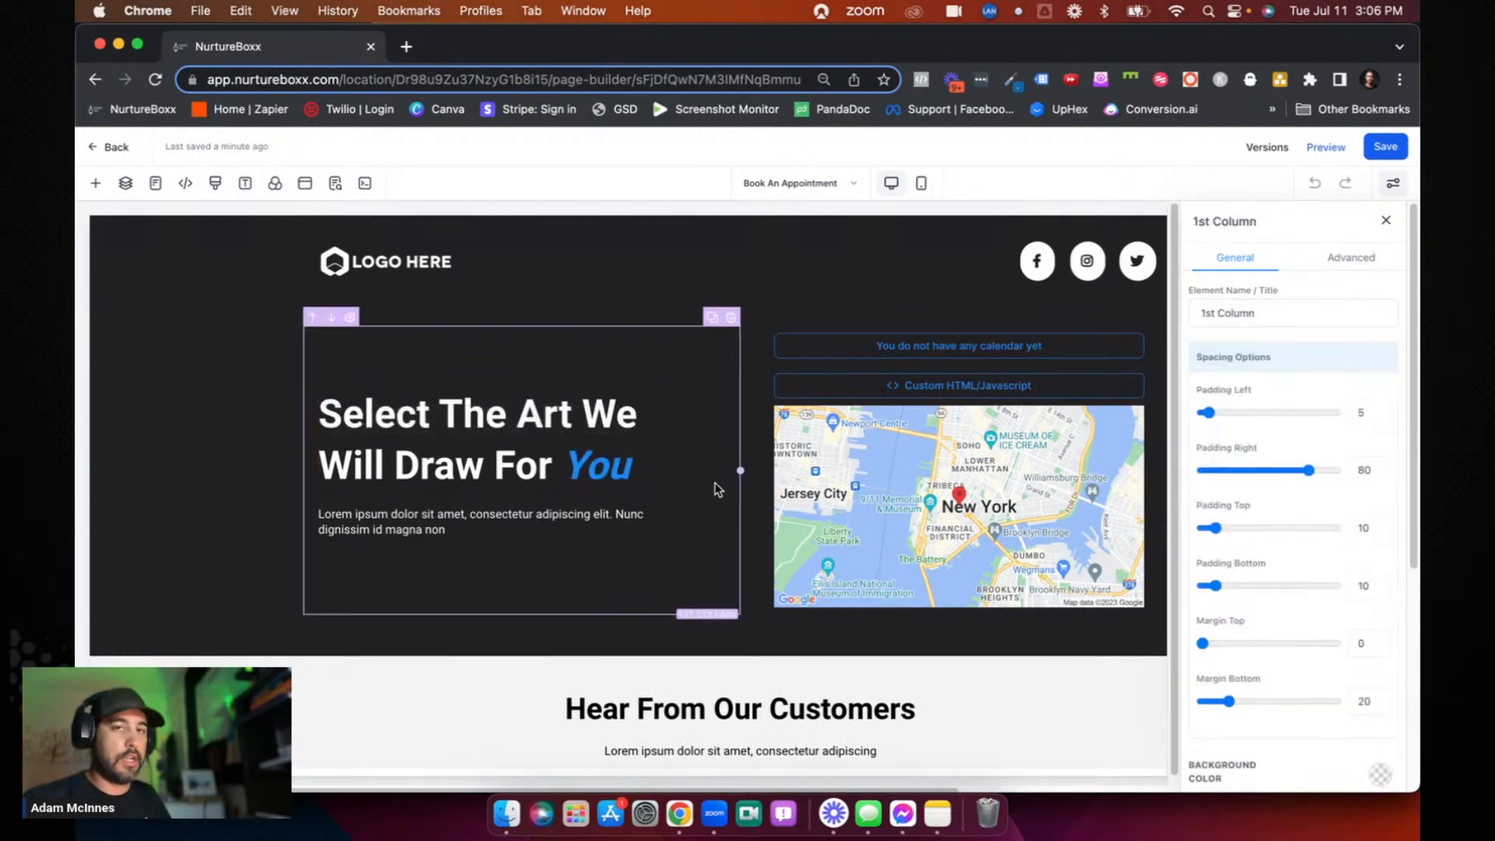